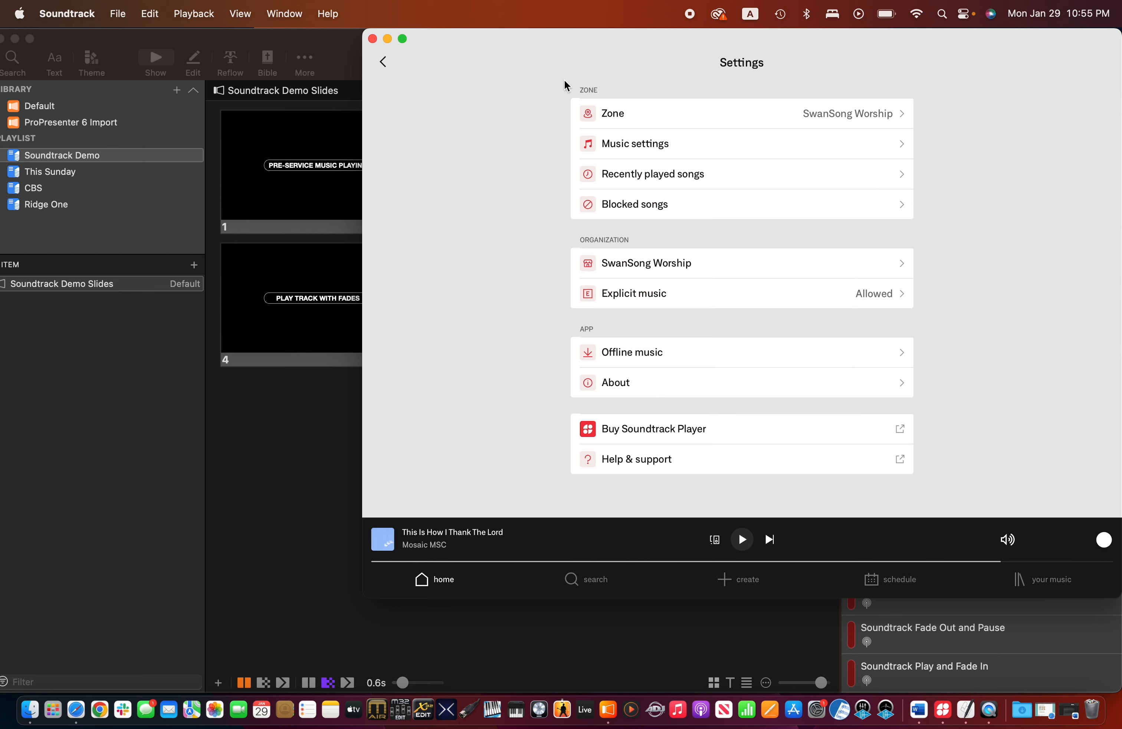
{"action": "mouse_move", "coordinate": [539, 53]}
{"action": "left_mouse_down"}
{"action": "mouse_move", "coordinate": [523, 53]}
{"action": "mouse_move", "coordinate": [539, 55]}
{"action": "left_mouse_up"}
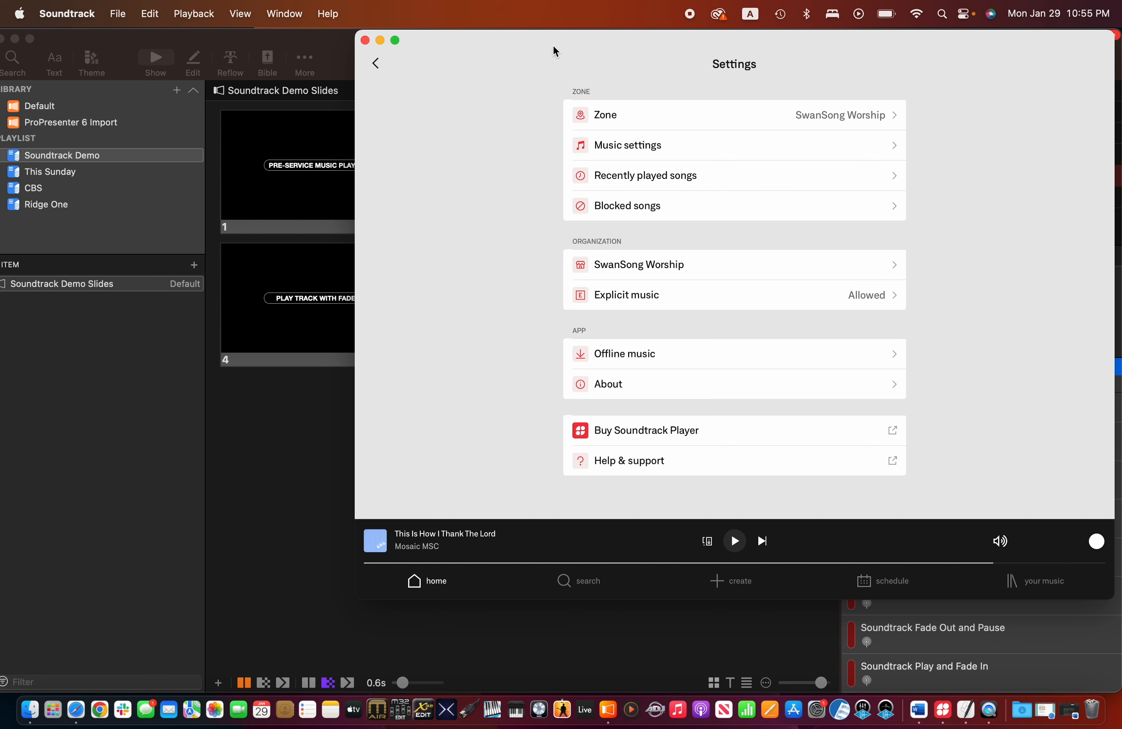
{"action": "left_click_drag", "start_coordinate": [553, 45], "coordinate": [570, 45]}
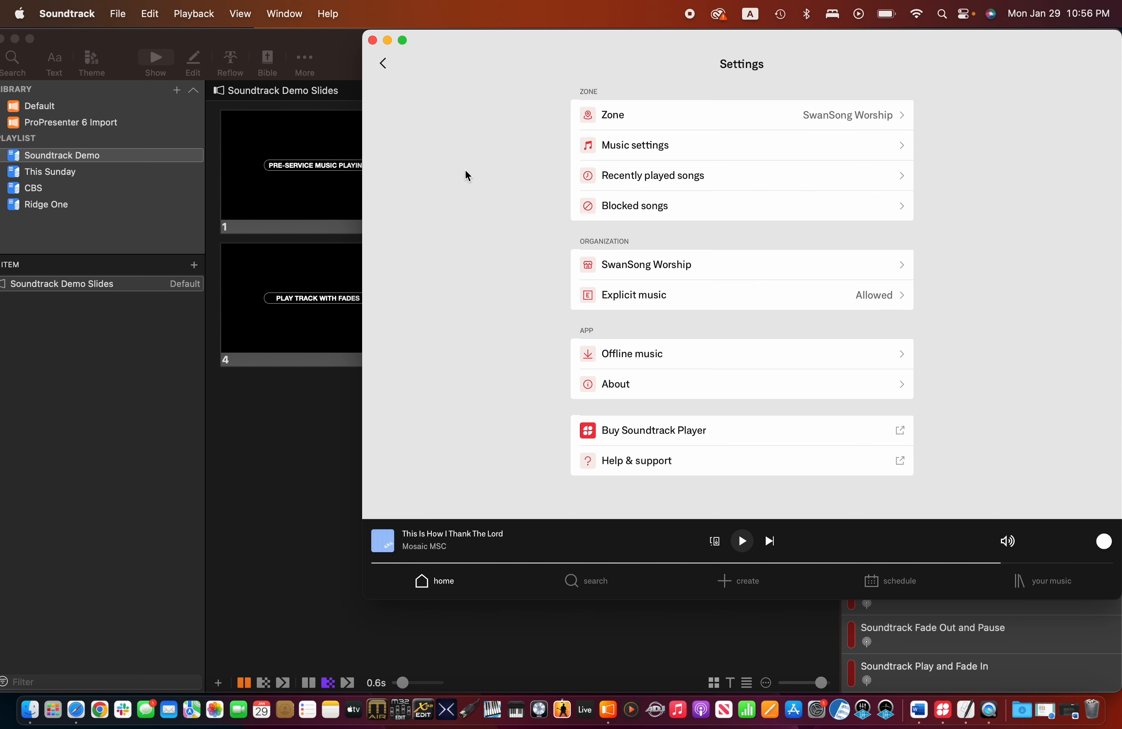
{"action": "left_click", "coordinate": [292, 36]}
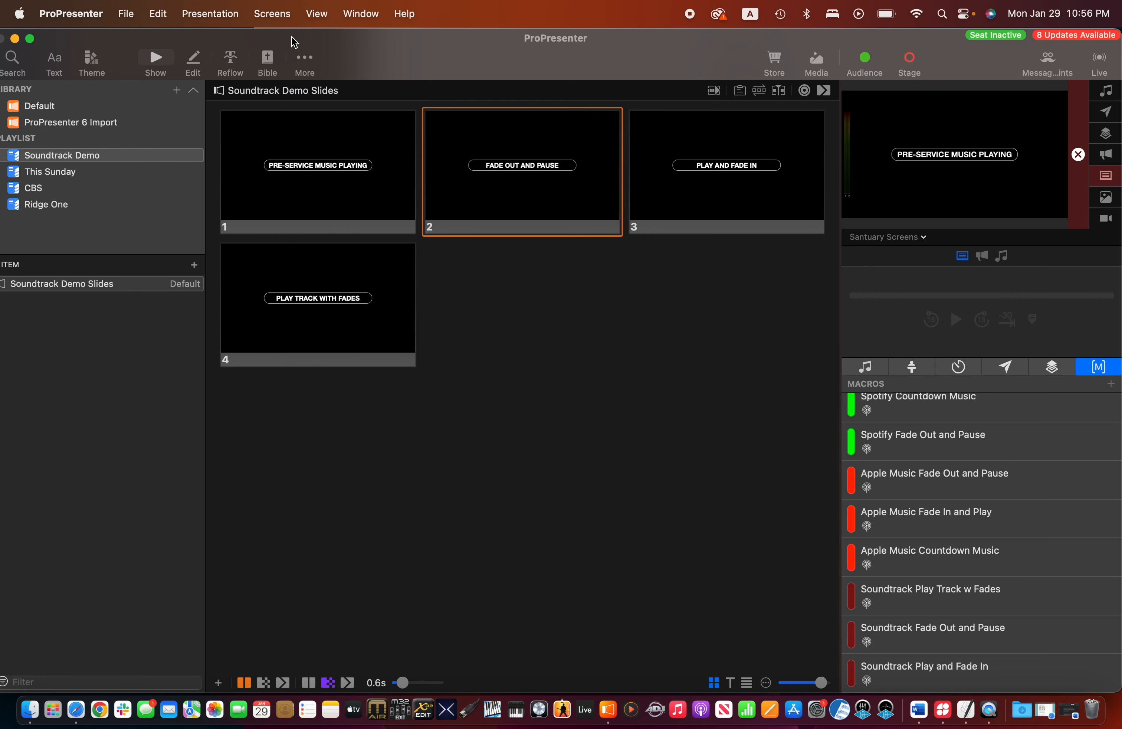
Step: Switch to Safari's Soundtrack API documentation, open the API token access request form, review its questions, and close the form
{"action": "key", "text": "ctrl+Up"}
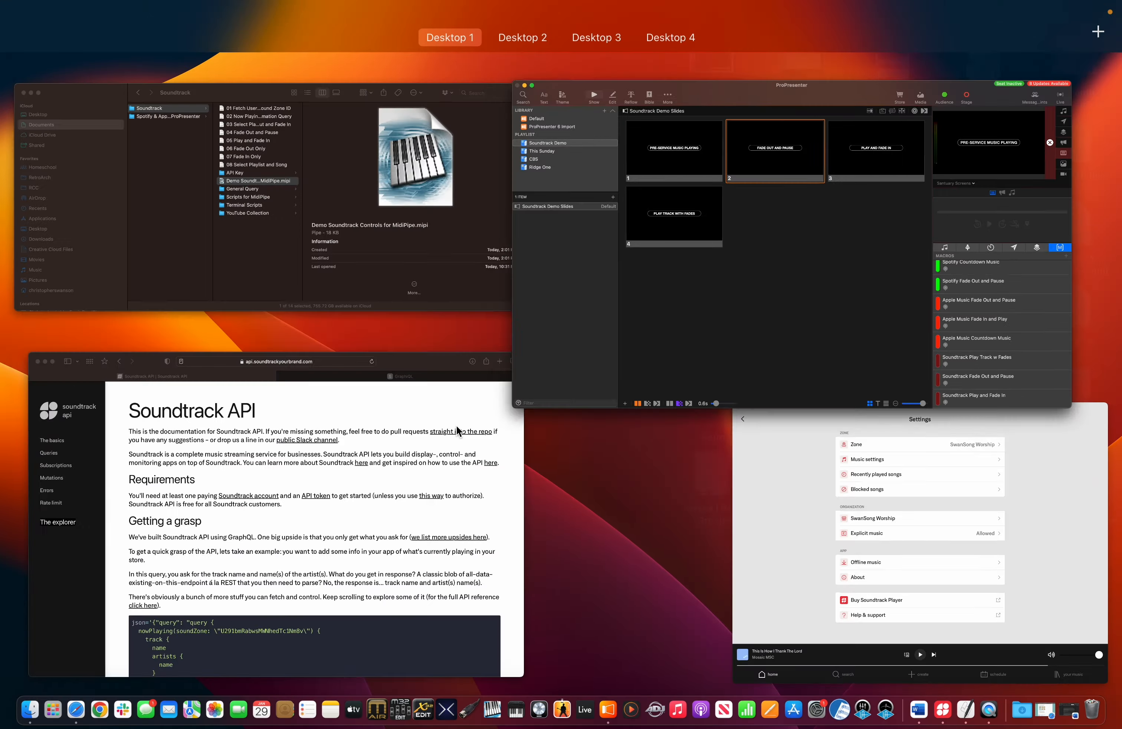
{"action": "left_click", "coordinate": [424, 431]}
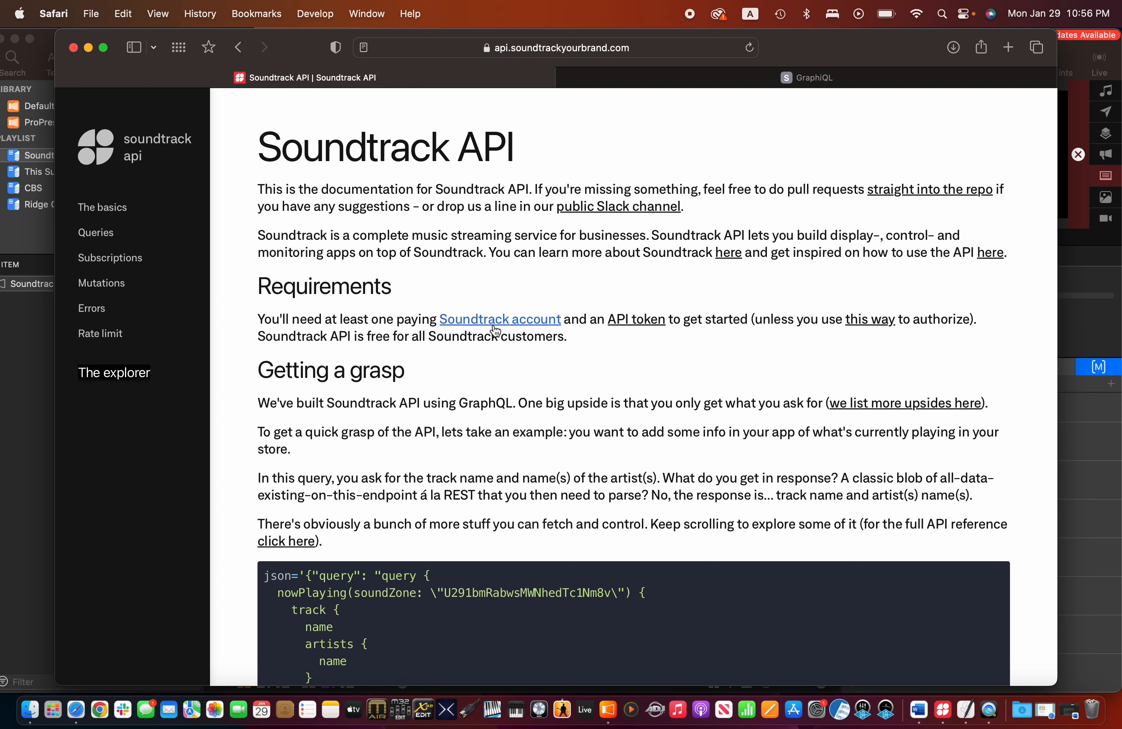
{"action": "left_click", "coordinate": [626, 323]}
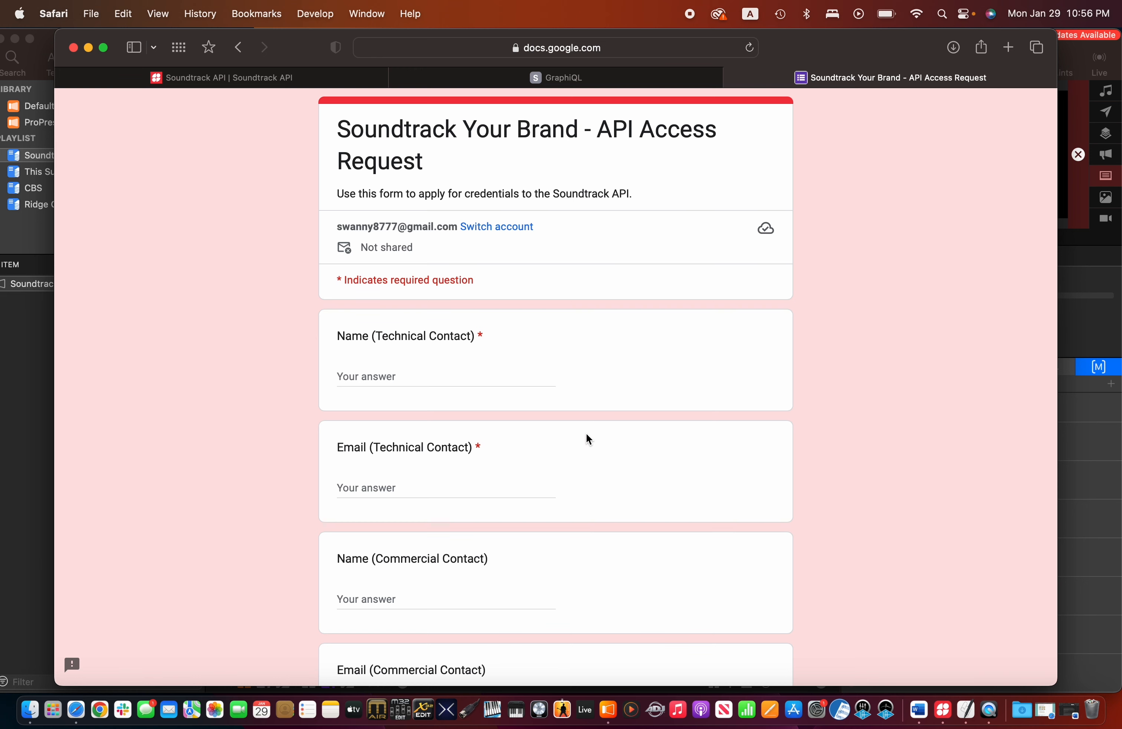
{"action": "scroll", "coordinate": [780, 526], "scroll_direction": "down", "scroll_amount": 10}
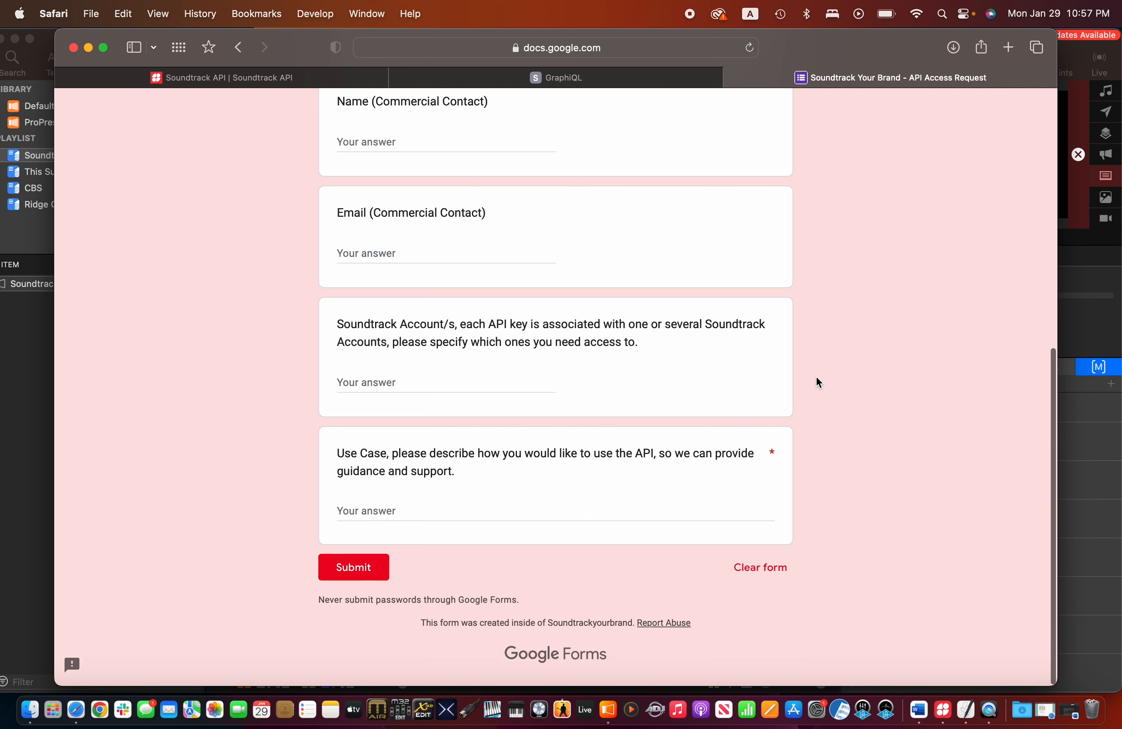
{"action": "scroll", "coordinate": [826, 374], "scroll_direction": "up", "scroll_amount": 2}
{"action": "scroll", "coordinate": [827, 375], "scroll_direction": "up", "scroll_amount": 9}
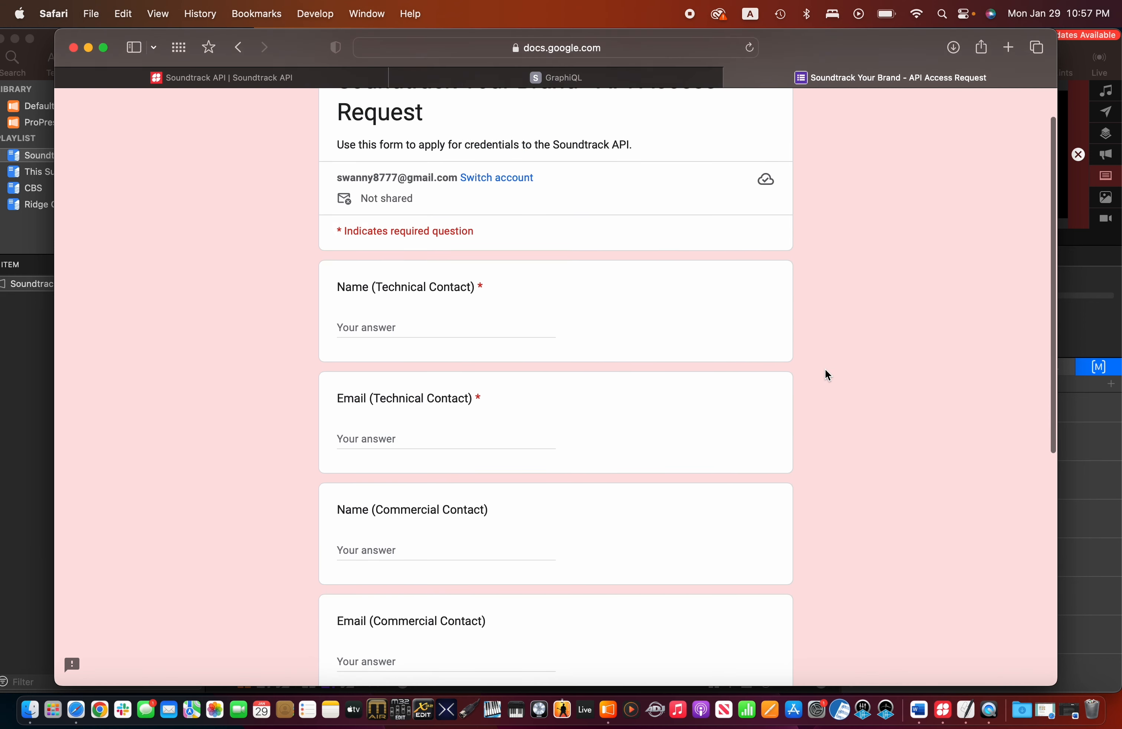
{"action": "scroll", "coordinate": [827, 375], "scroll_direction": "up", "scroll_amount": 1}
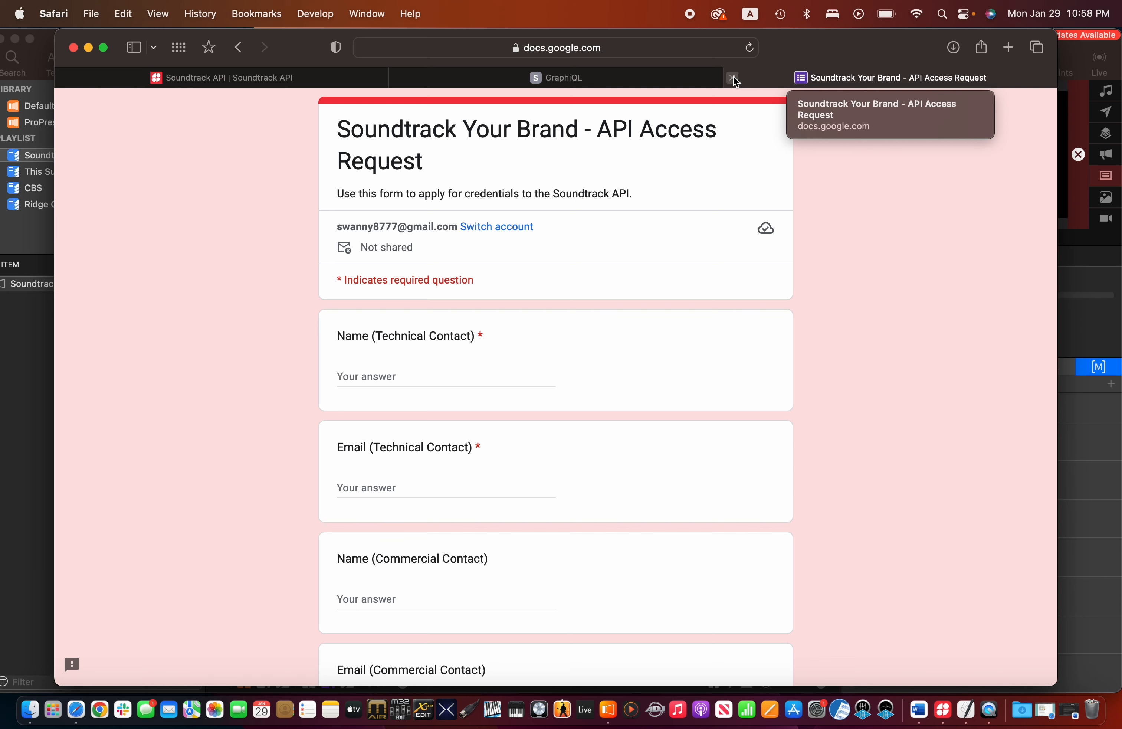
{"action": "left_click", "coordinate": [734, 78]}
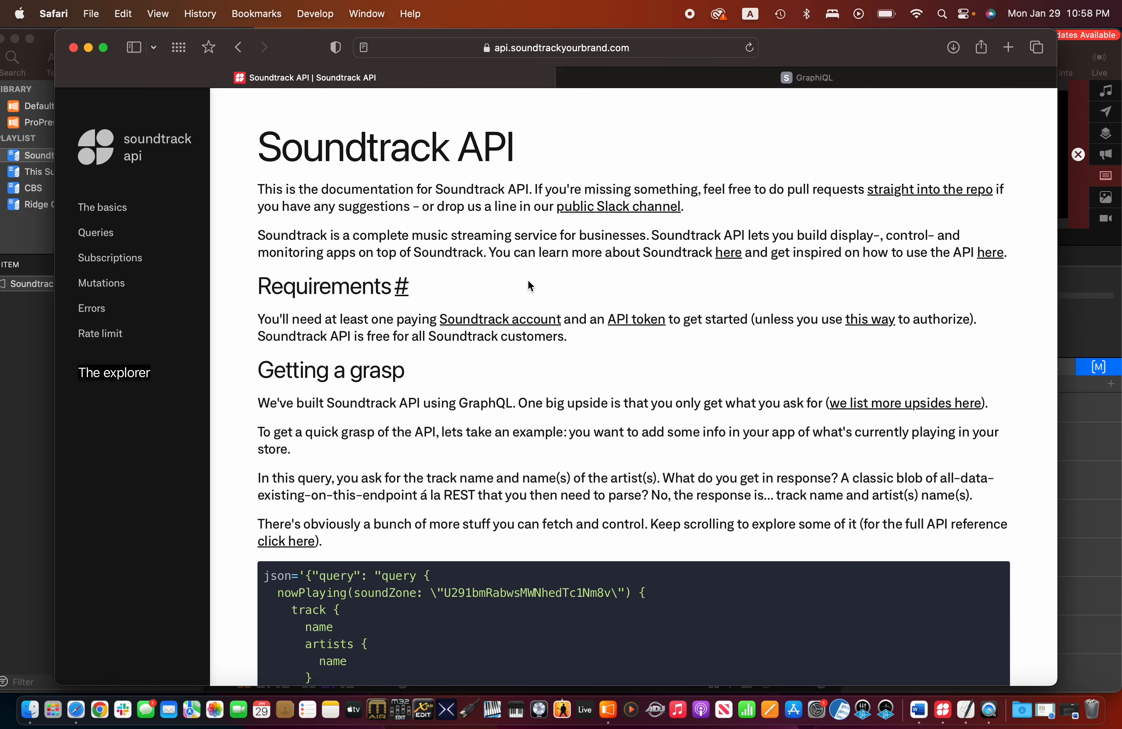
Step: Switch to Finder, open the YouTube Collection folder, and widen its column to fit the full file names
{"action": "key", "text": "ctrl+Up"}
{"action": "left_click", "coordinate": [502, 268]}
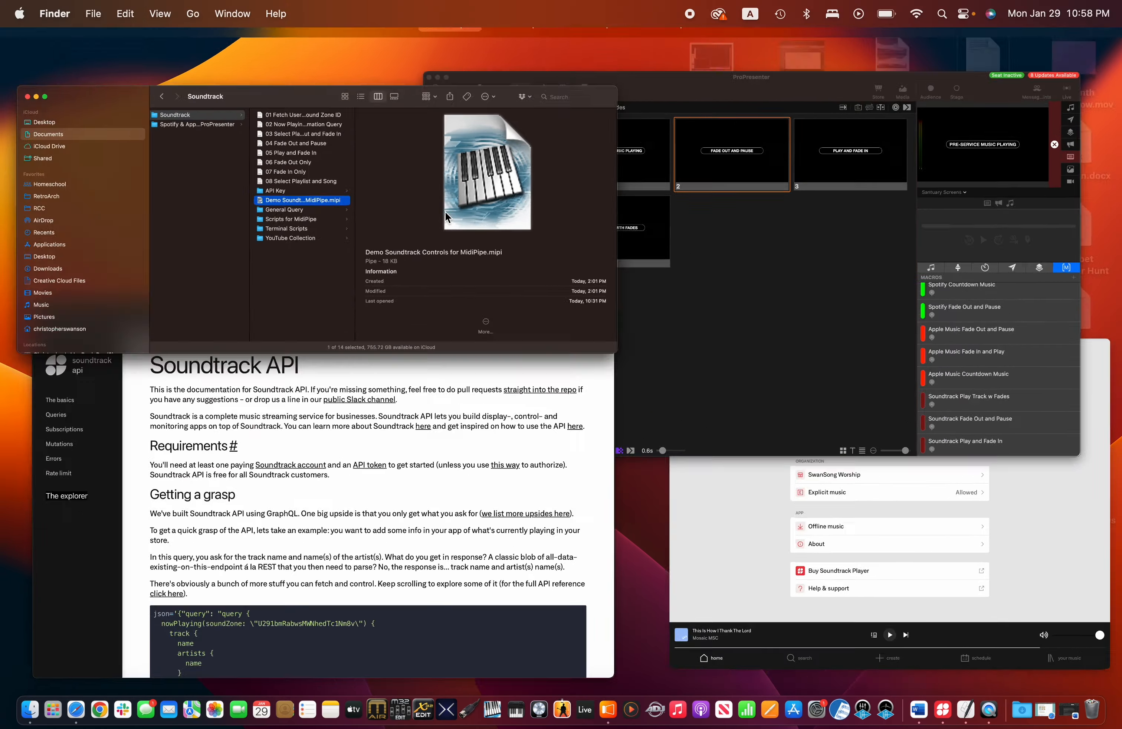
{"action": "left_click", "coordinate": [492, 359]}
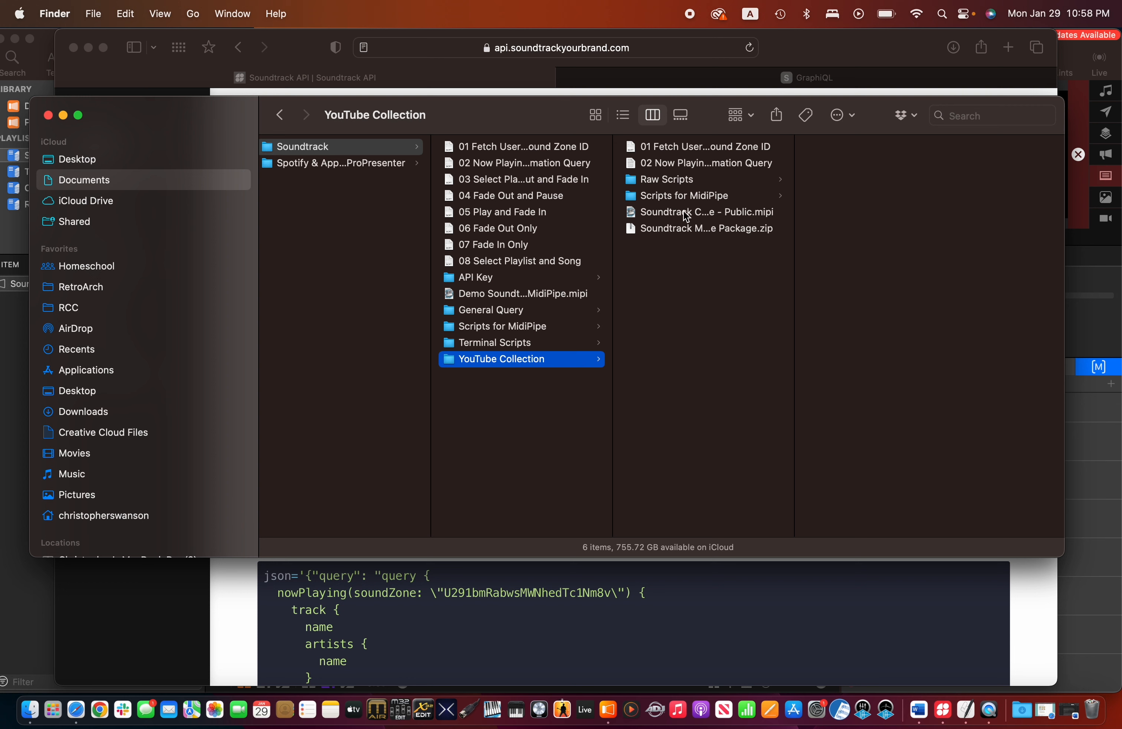
{"action": "double_click", "coordinate": [794, 249]}
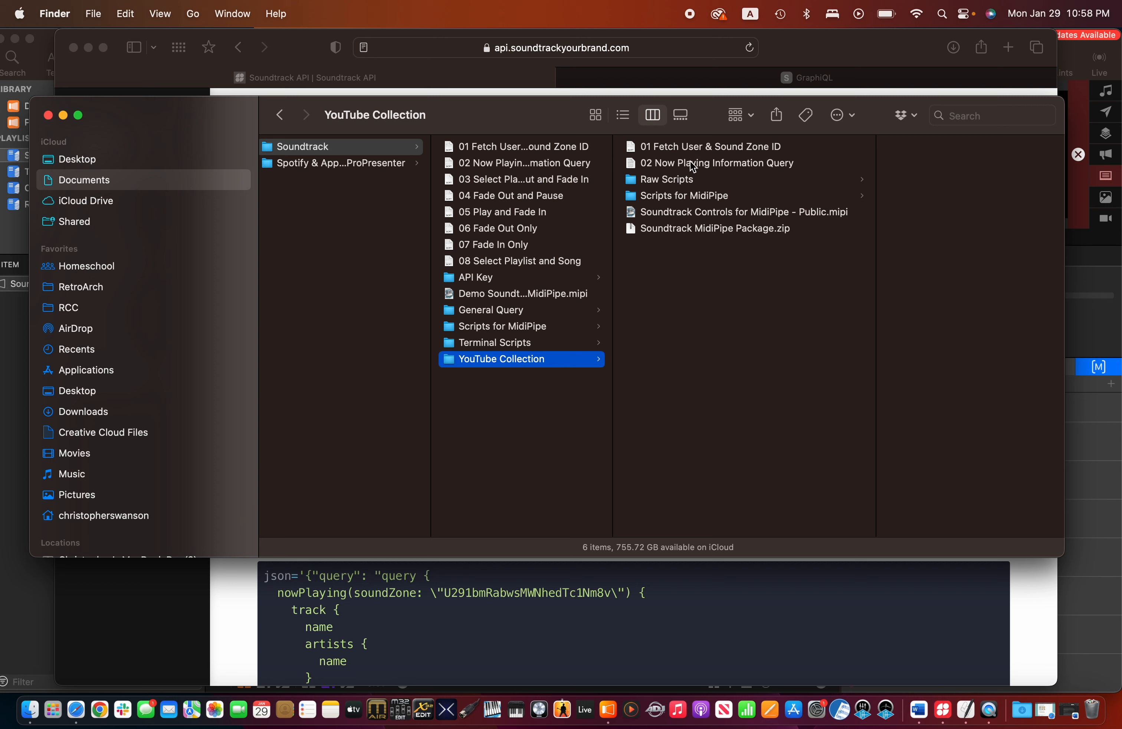
Step: View the Raw Scripts and Scripts for MidiPipe folders and the preview of Soundtrack Controls for MidiPipe - Public.mipi
{"action": "left_click", "coordinate": [667, 180]}
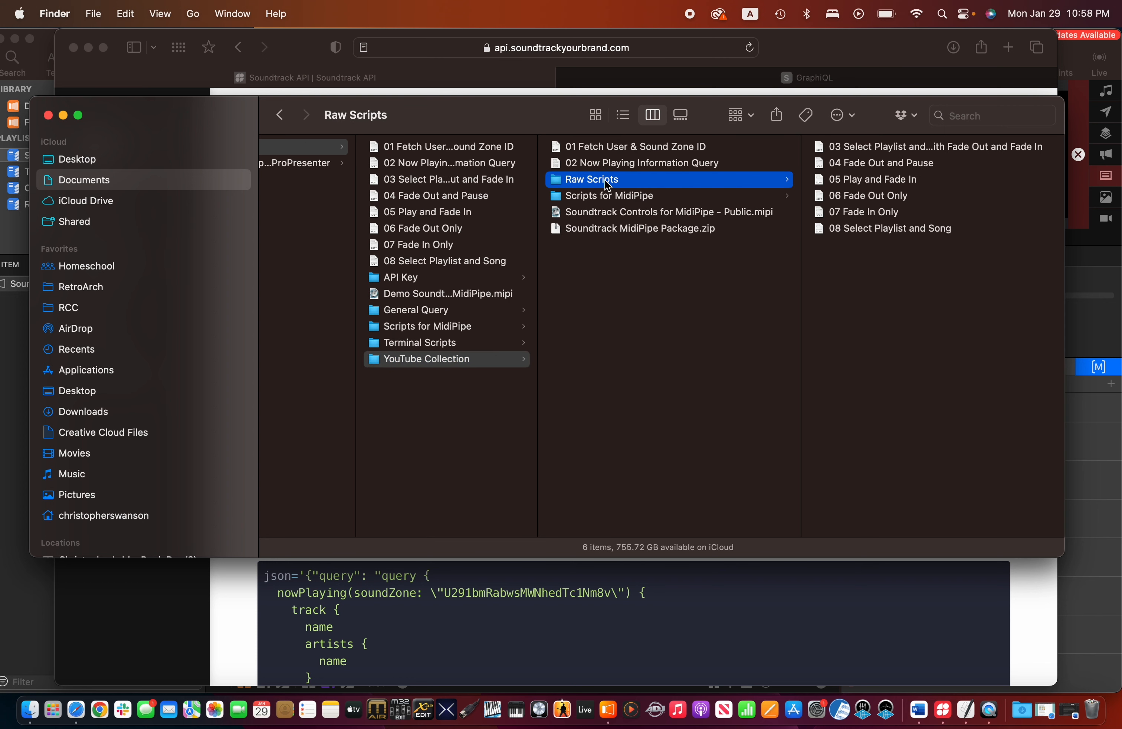
{"action": "left_click", "coordinate": [600, 199]}
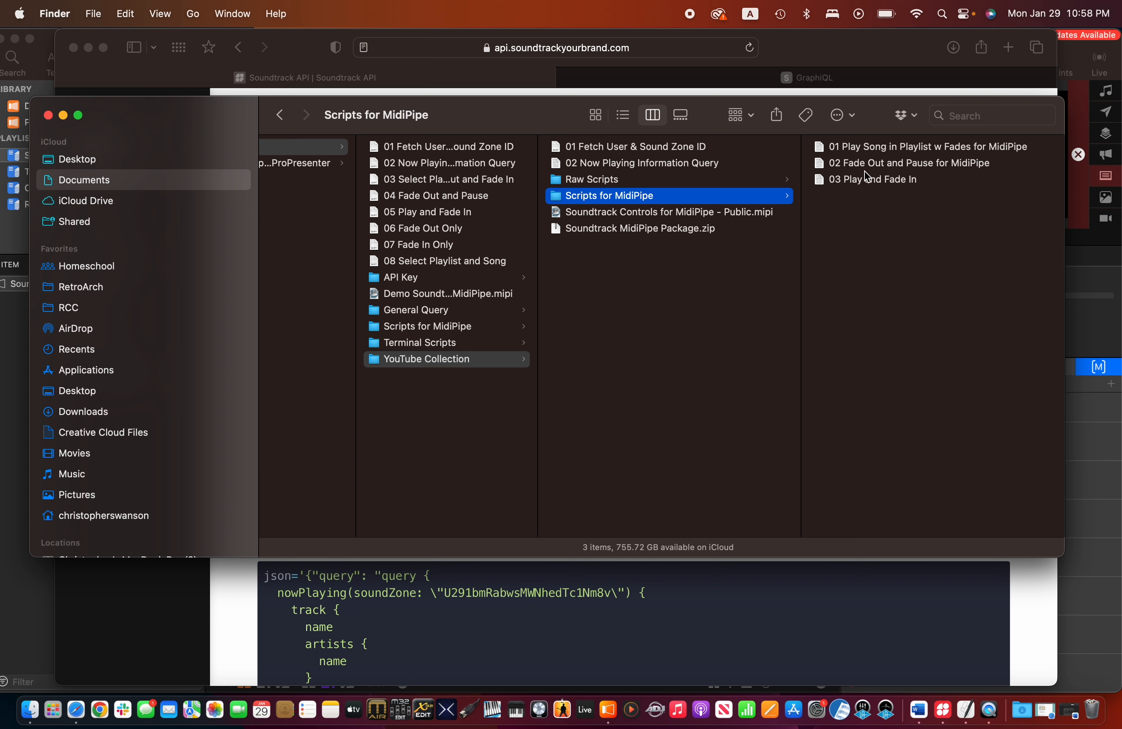
{"action": "left_click", "coordinate": [638, 217]}
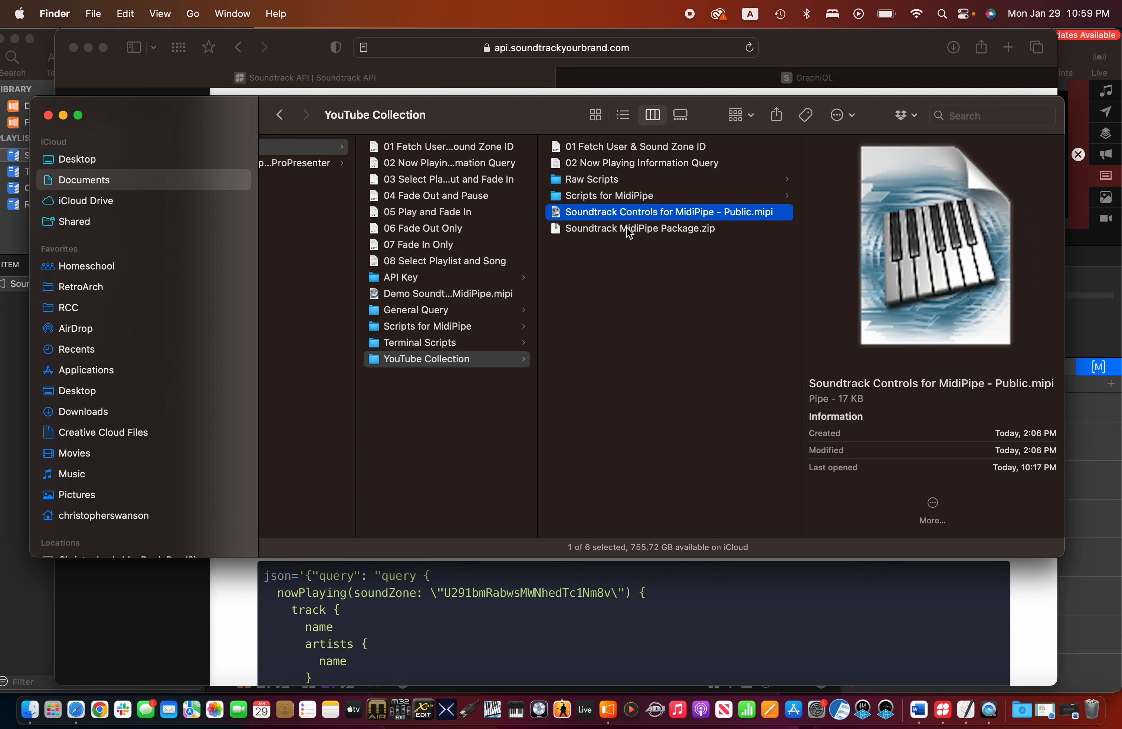
Step: Open the 01 Fetch User & Sound Zone ID script, highlight the your_api_key_here placeholder, and hide Script Editor
{"action": "double_click", "coordinate": [602, 146]}
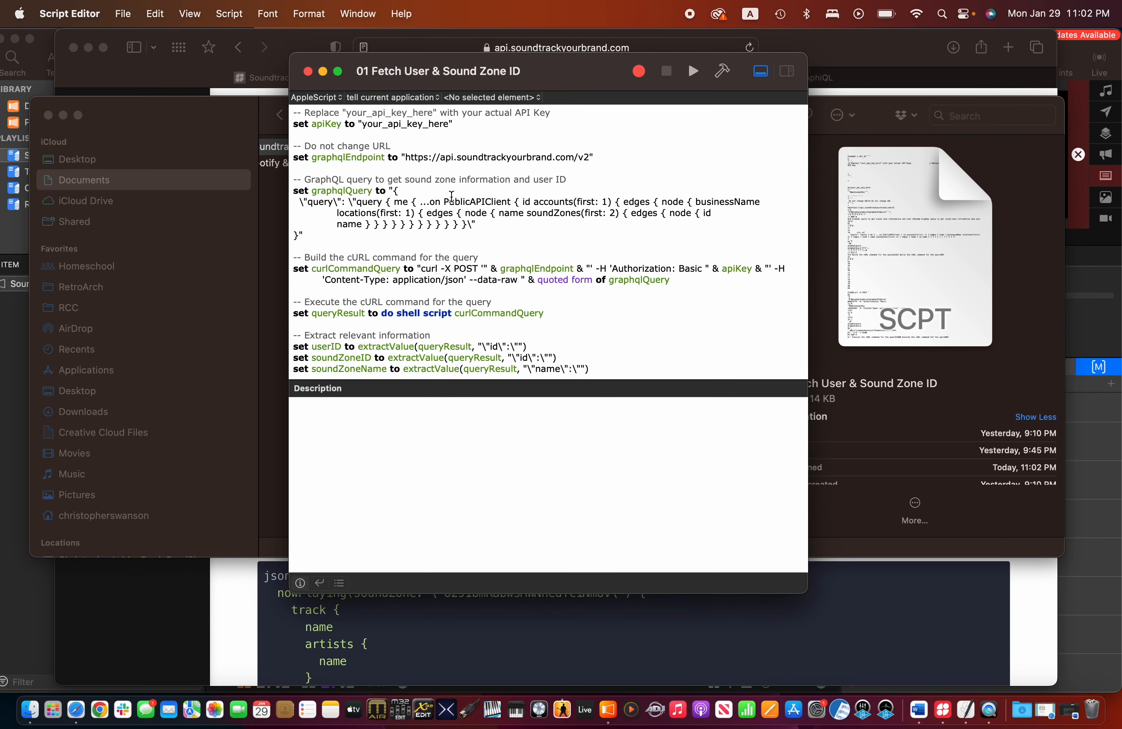
{"action": "left_click", "coordinate": [363, 124]}
{"action": "left_click_drag", "start_coordinate": [363, 124], "coordinate": [448, 125]}
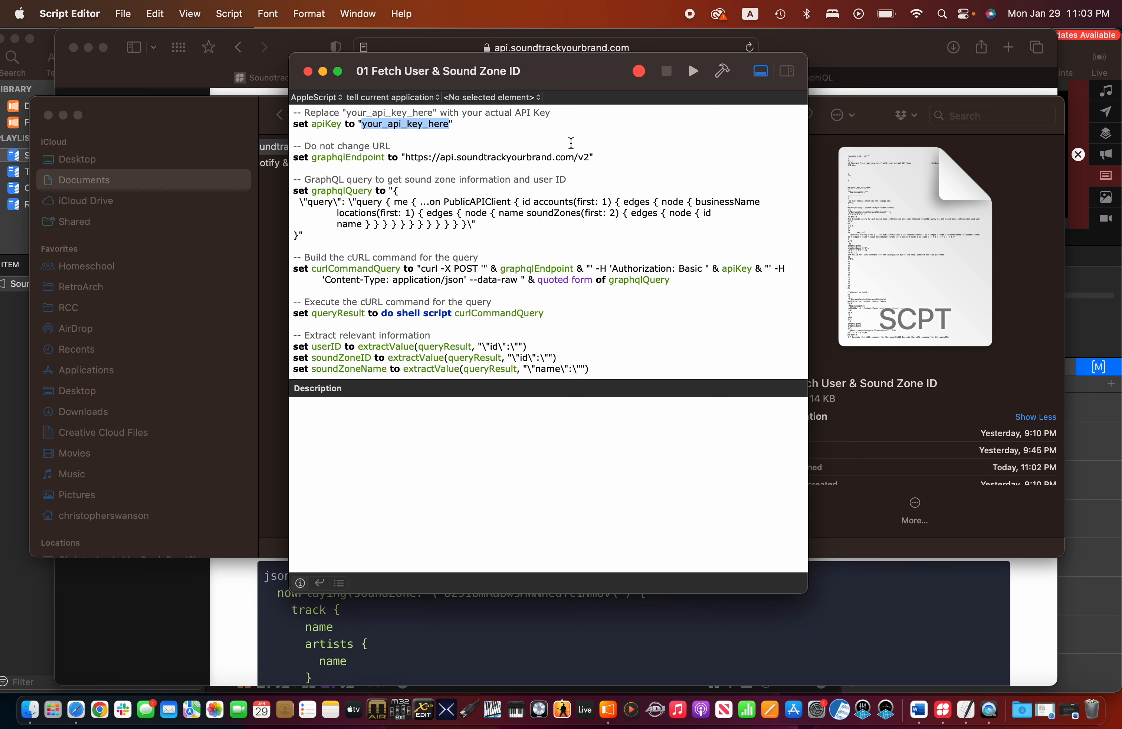
{"action": "key", "text": "super+h"}
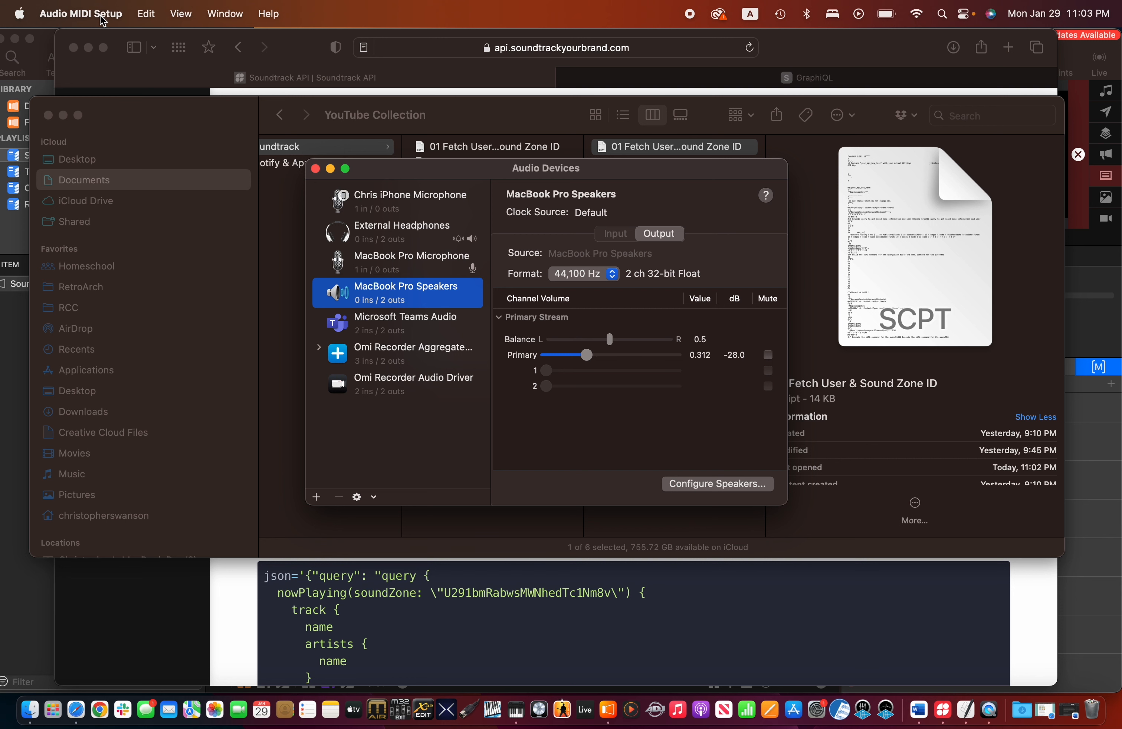
Step: Switch to Audio MIDI Setup and show the MIDI Studio window
{"action": "key", "text": "super+space"}
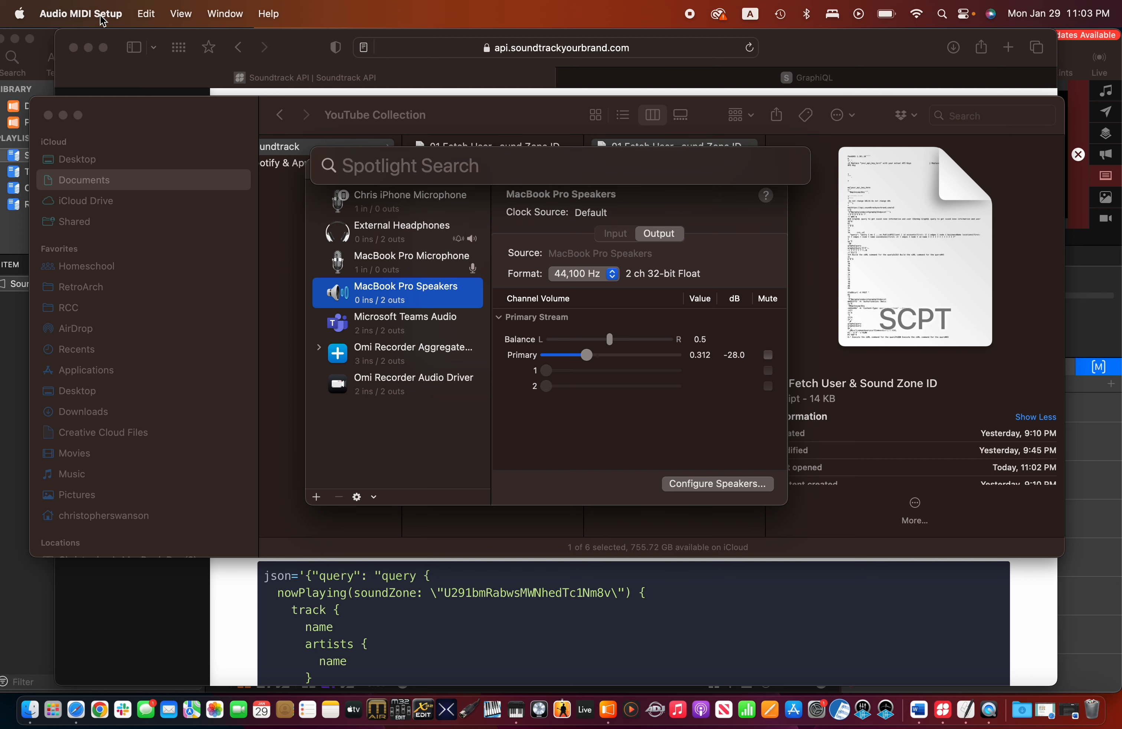
{"action": "type", "text": "audio"}
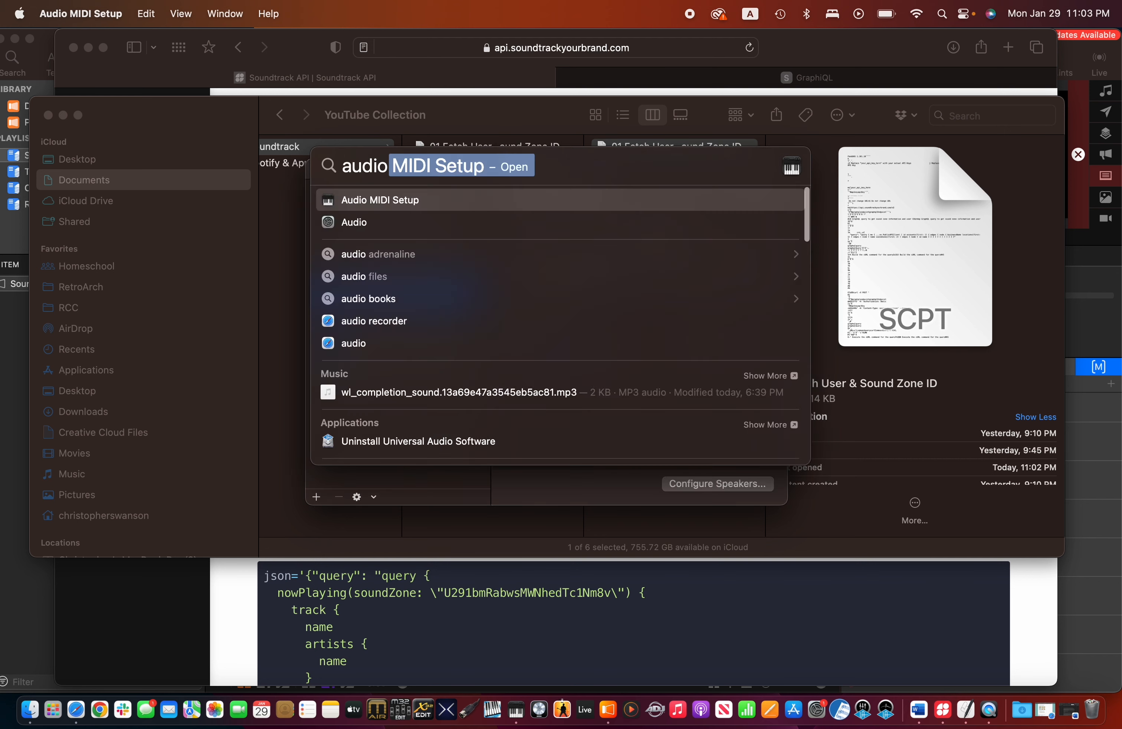
{"action": "key", "text": "Return"}
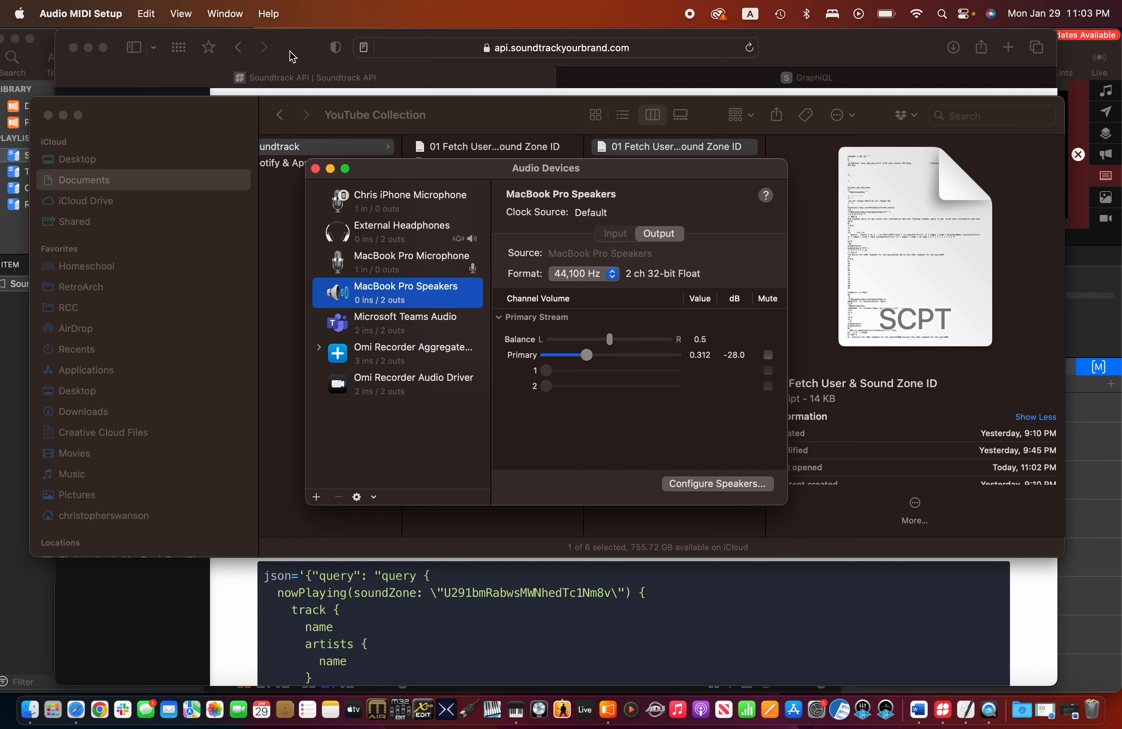
{"action": "left_click_drag", "start_coordinate": [428, 172], "coordinate": [404, 170]}
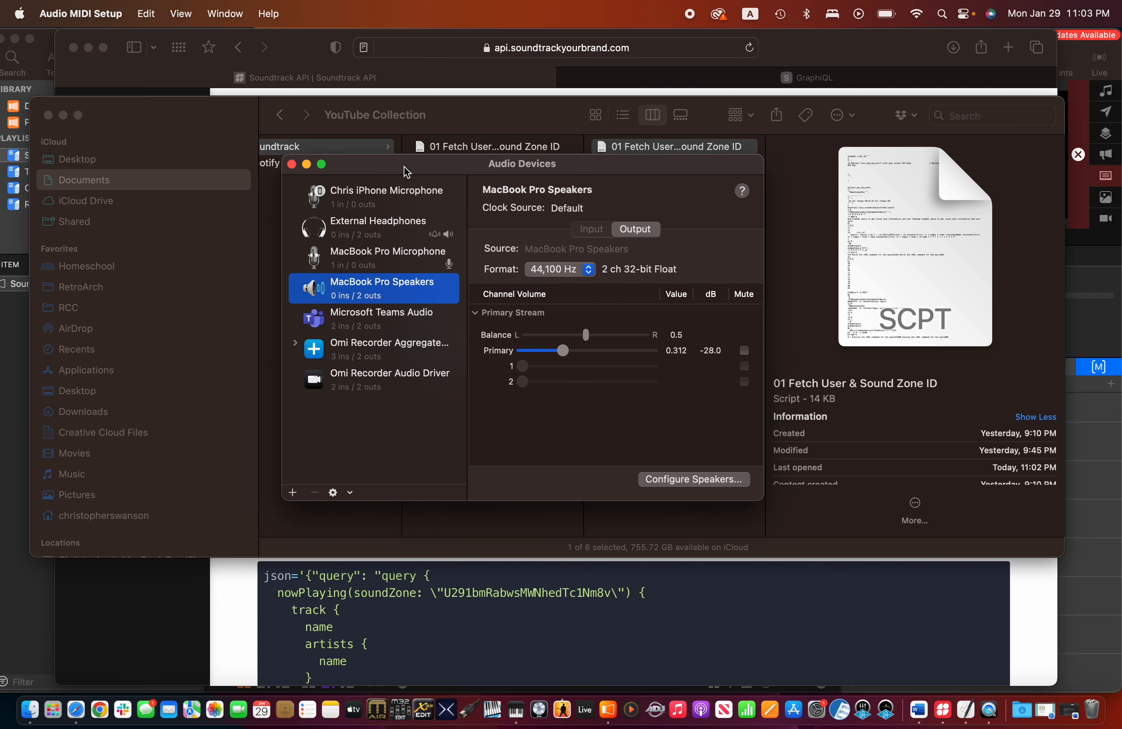
{"action": "left_click", "coordinate": [229, 14]}
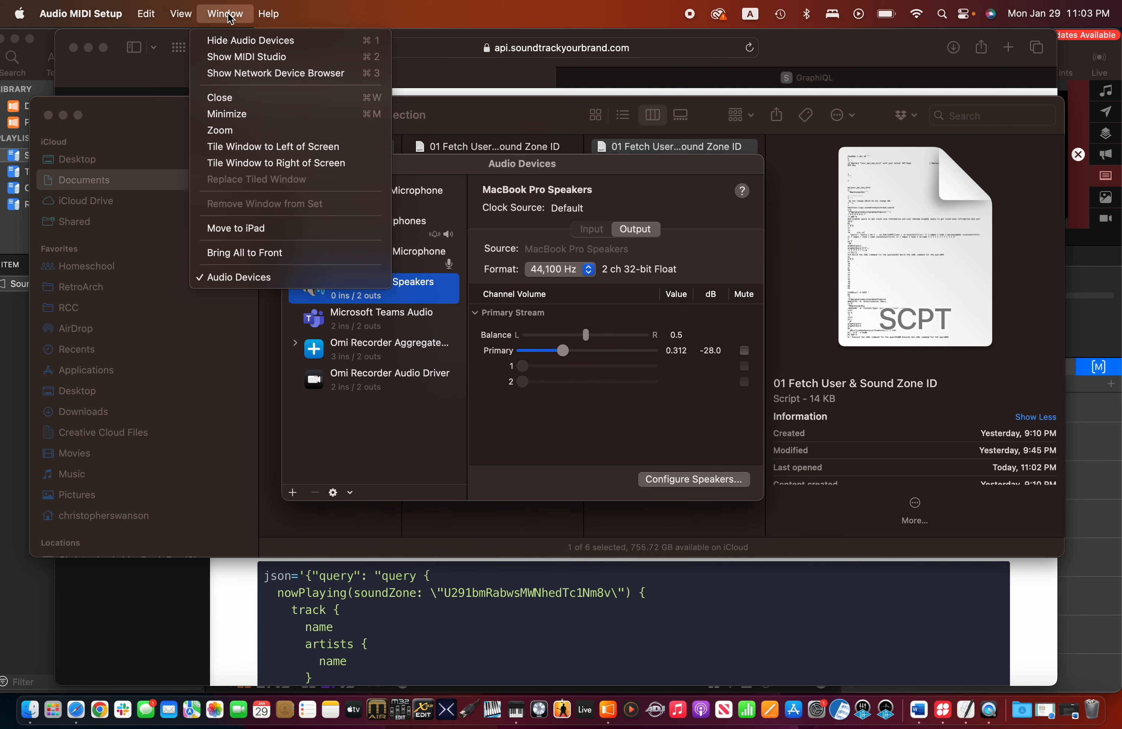
{"action": "left_click", "coordinate": [239, 57]}
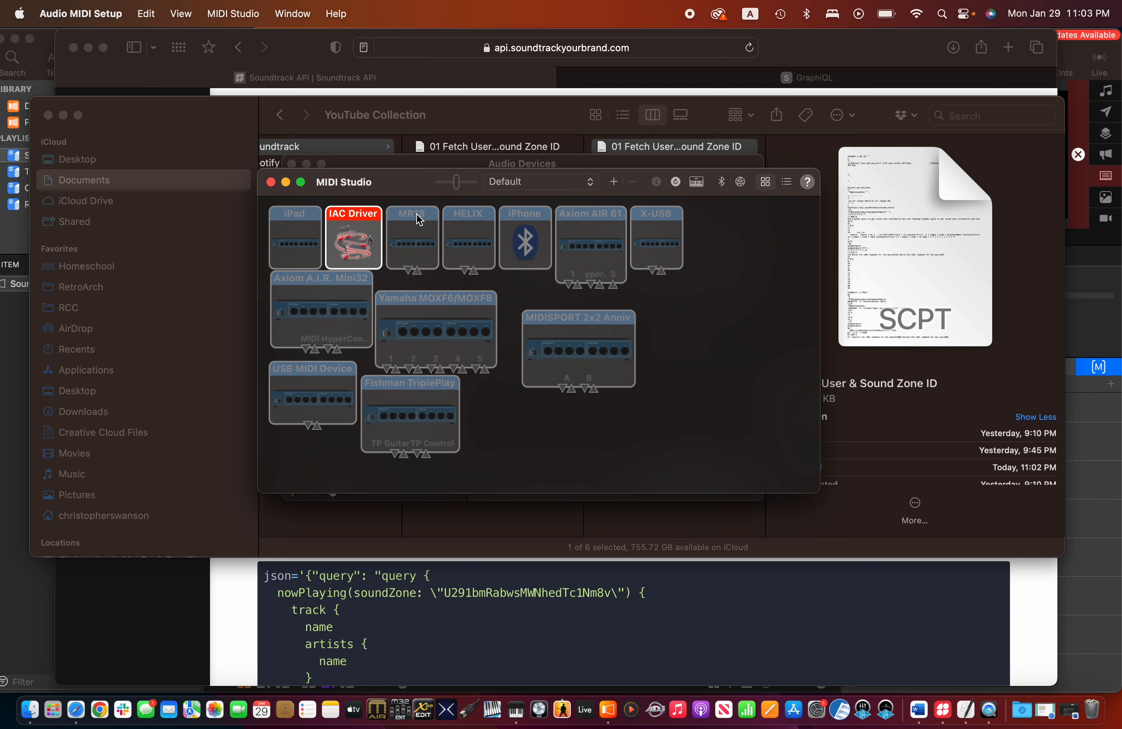
Step: Open the IAC Driver properties, check the port list for the Soundtrack Control port, and close the properties
{"action": "double_click", "coordinate": [356, 228]}
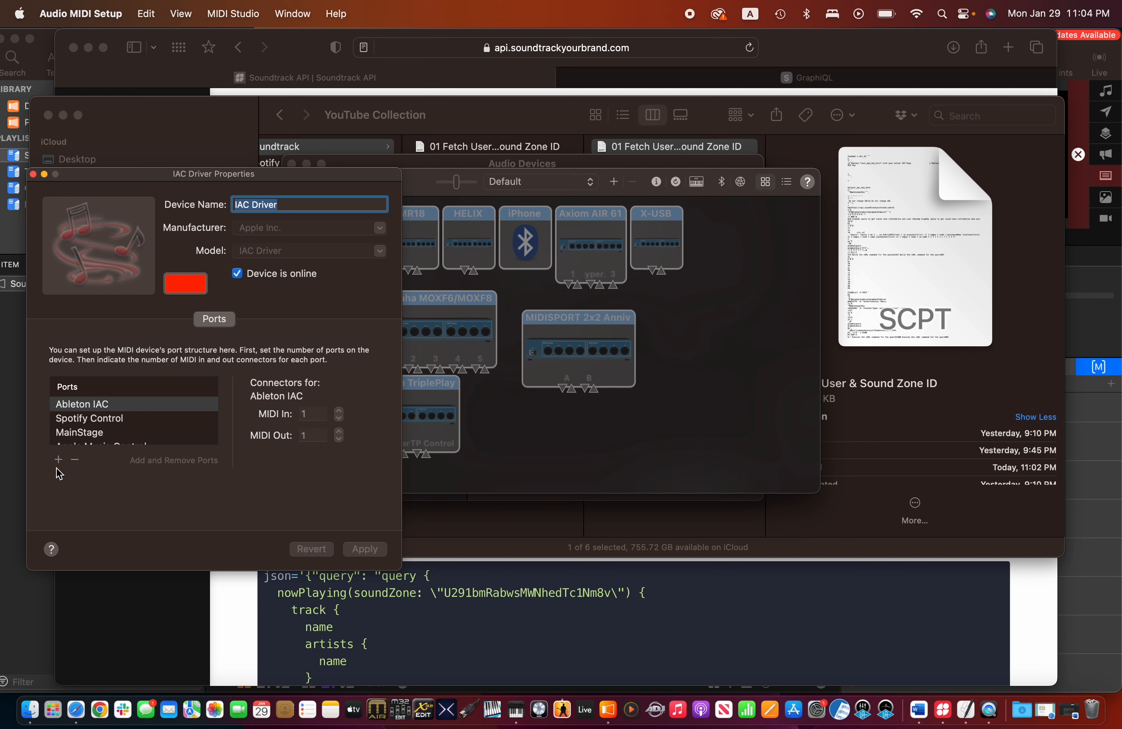
{"action": "scroll", "coordinate": [93, 437], "scroll_direction": "down", "scroll_amount": 5}
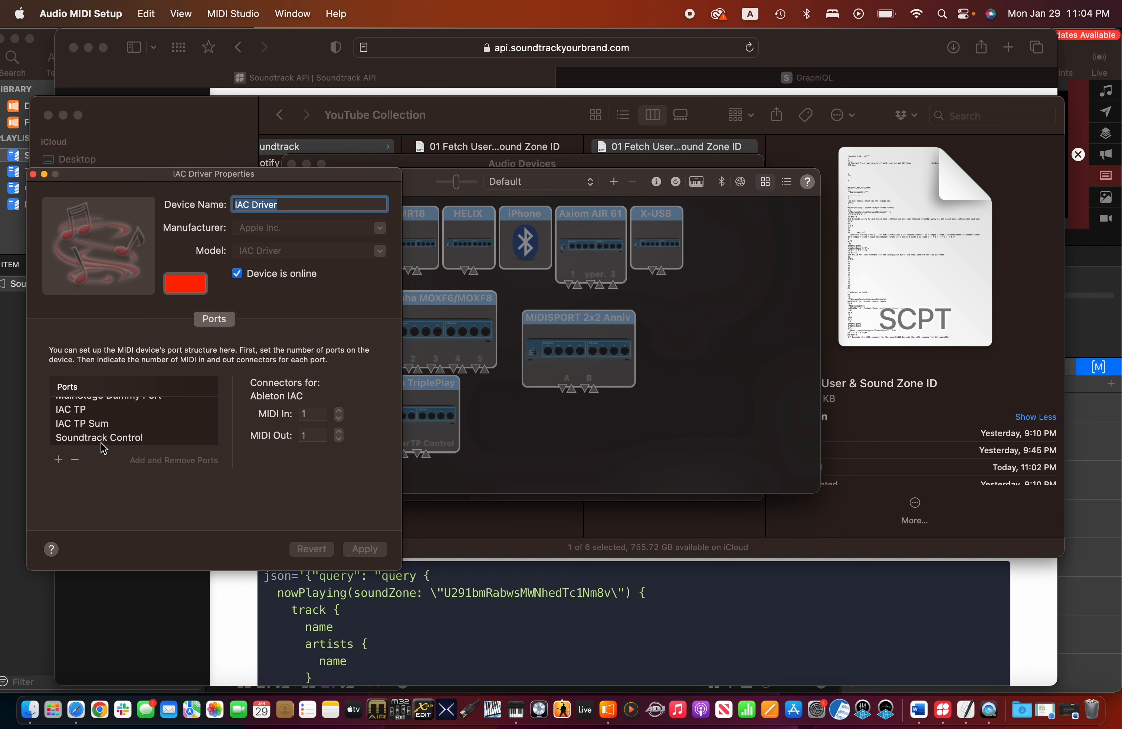
{"action": "left_click", "coordinate": [33, 174]}
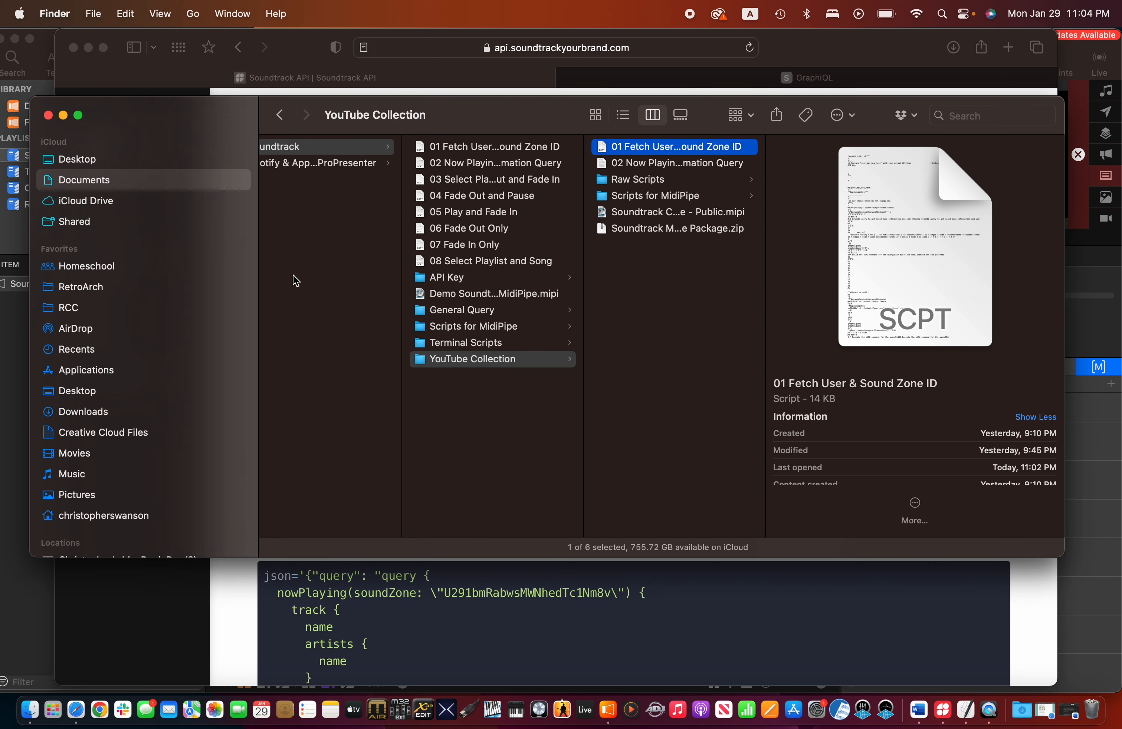
{"action": "left_click", "coordinate": [494, 703]}
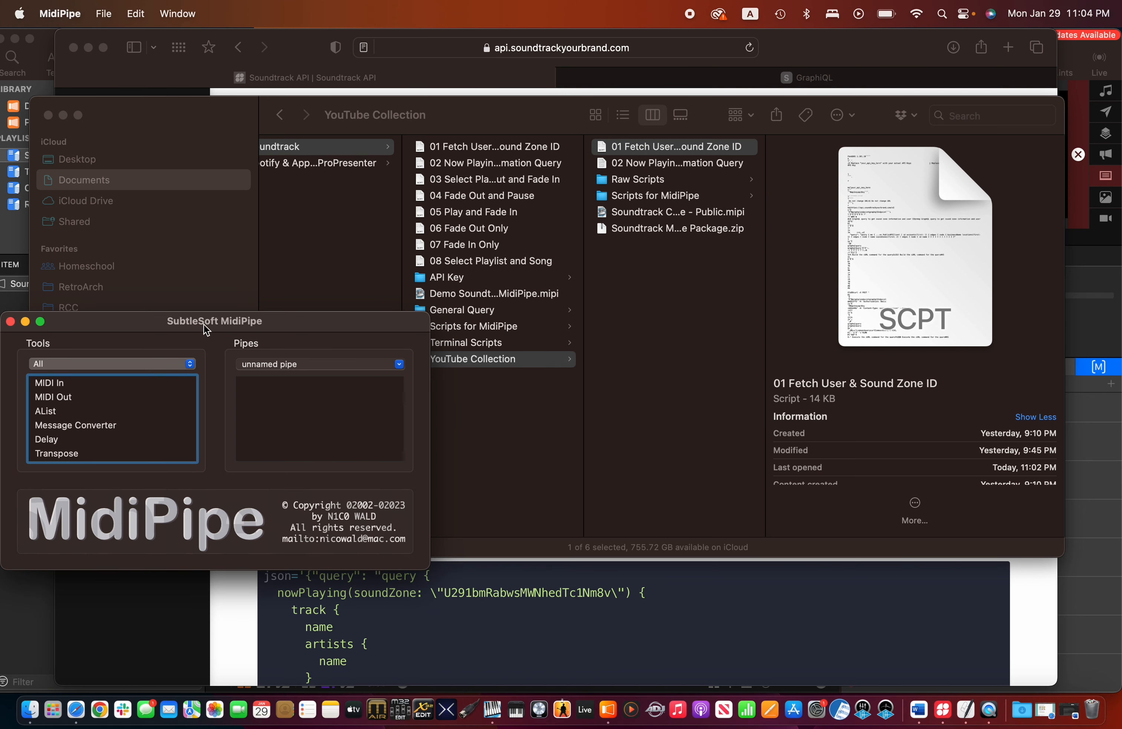
{"action": "left_click", "coordinate": [10, 322]}
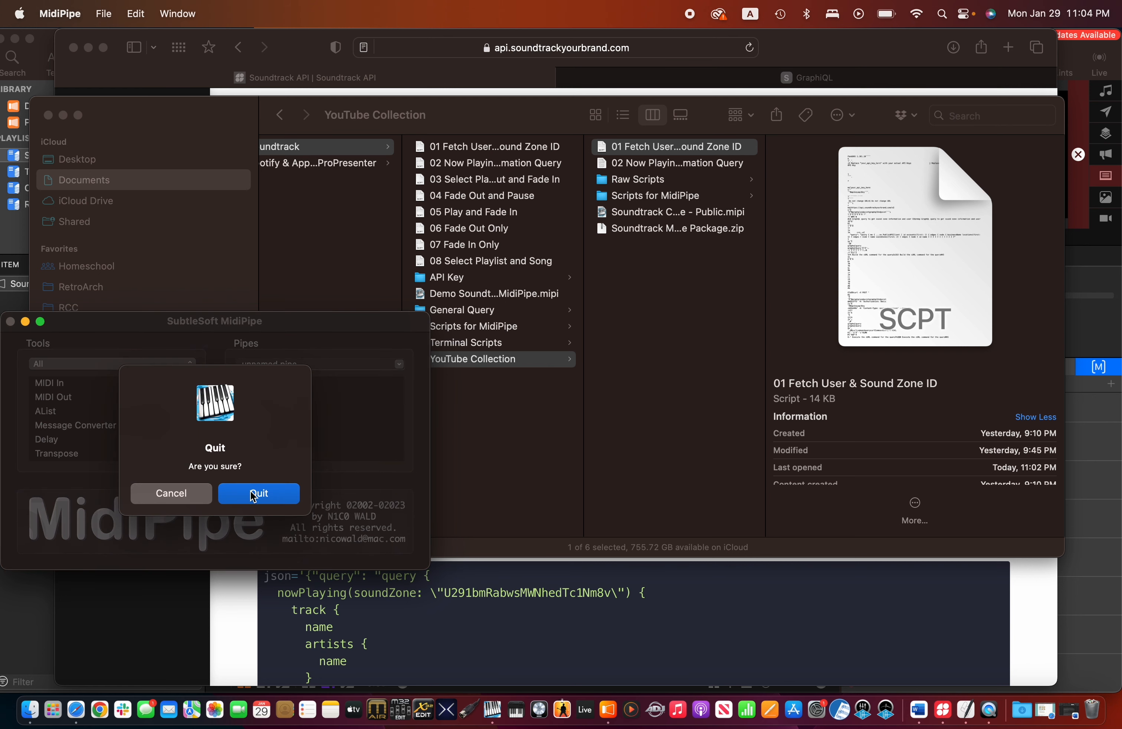
{"action": "left_click", "coordinate": [251, 491]}
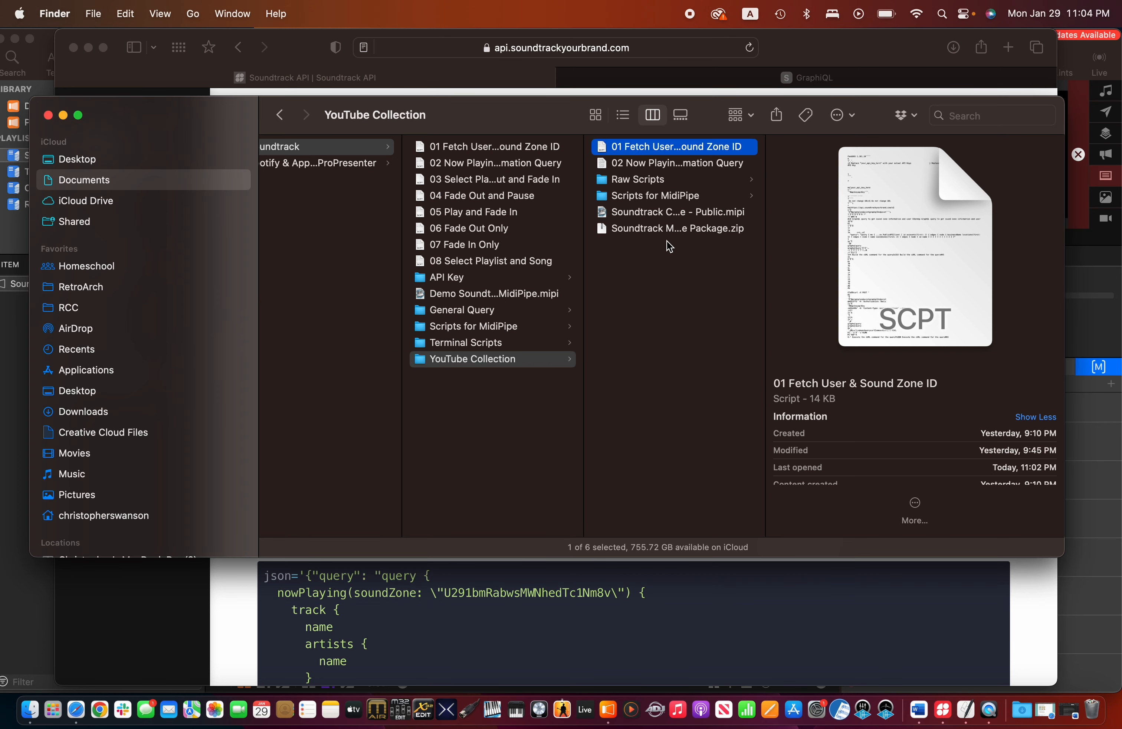
Step: Open Soundtrack Controls for MidiPipe - Public.mipi from Finder in MidiPipe and select the Soundtrack - Select Song in Playlist pipe
{"action": "double_click", "coordinate": [641, 213]}
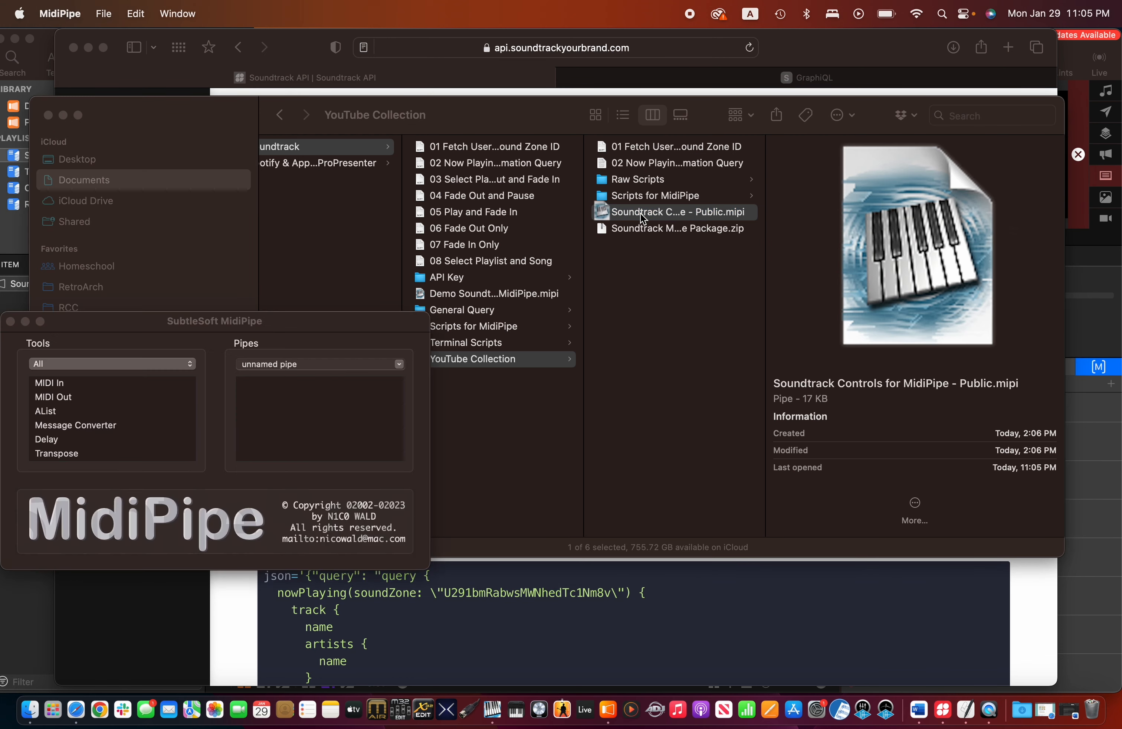
{"action": "left_click_drag", "start_coordinate": [327, 321], "coordinate": [518, 96]}
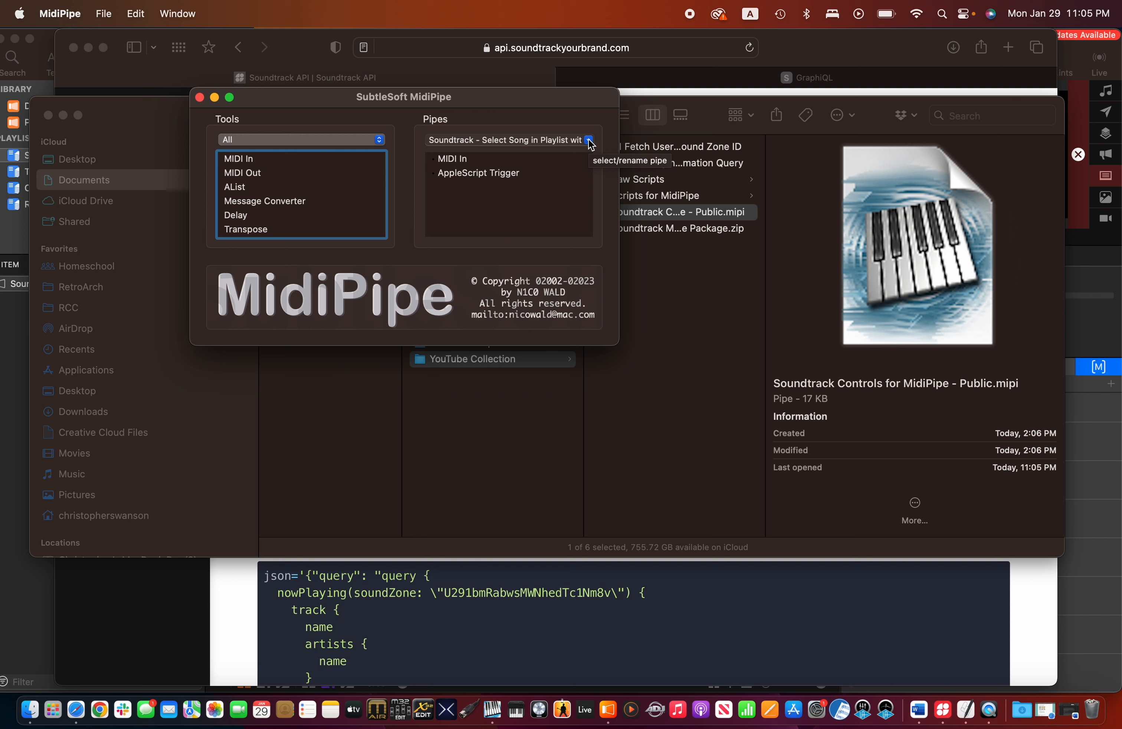
{"action": "left_click", "coordinate": [589, 141]}
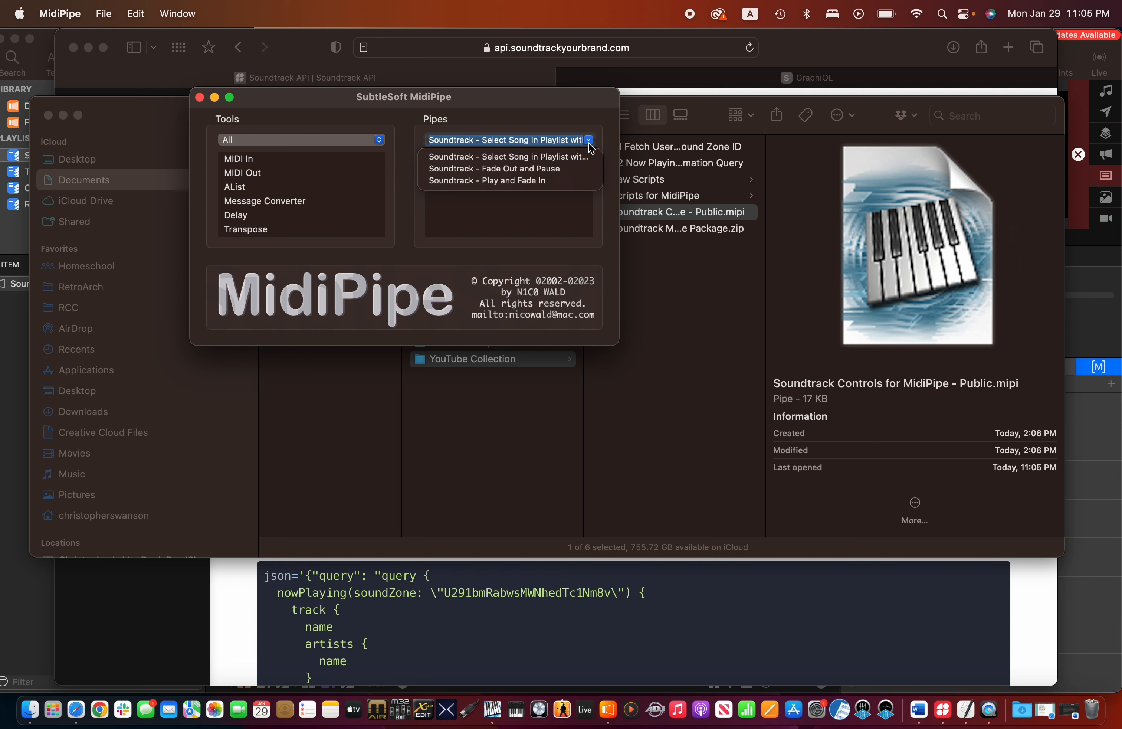
{"action": "left_click", "coordinate": [480, 159]}
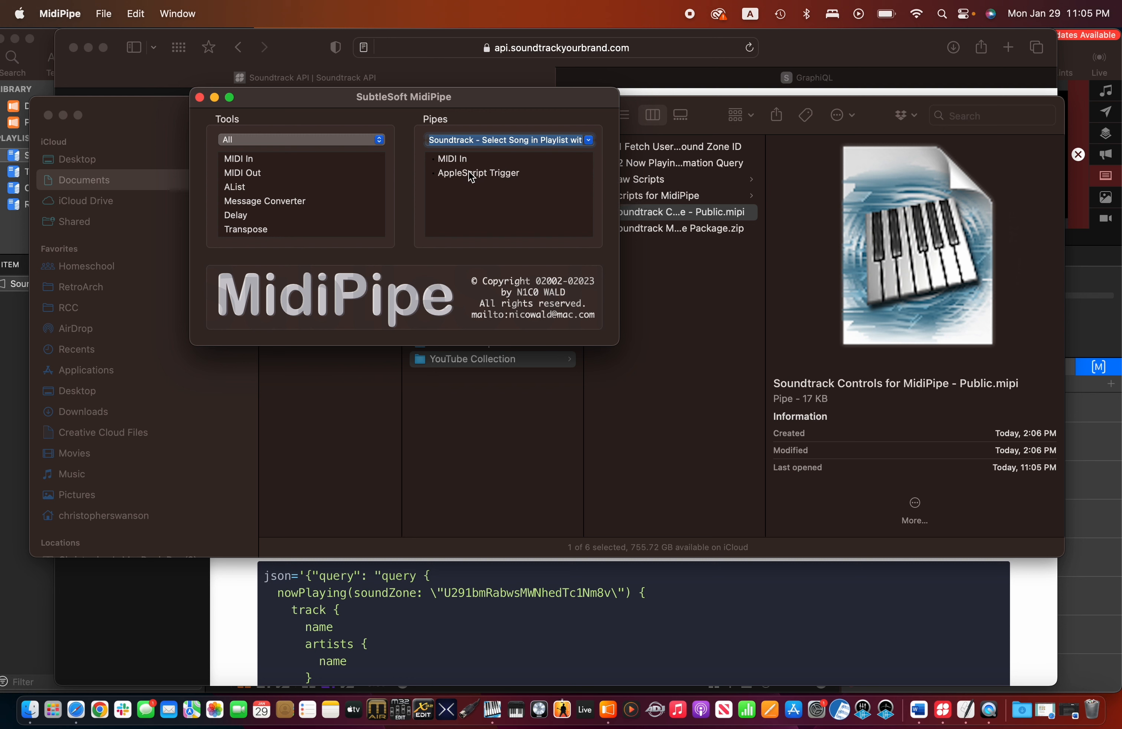
Step: Check the MIDI input assigned to the Soundtrack - Select Song in Playlist pipe and to the Soundtrack - Fade Out and Pause pipe
{"action": "left_click", "coordinate": [454, 160]}
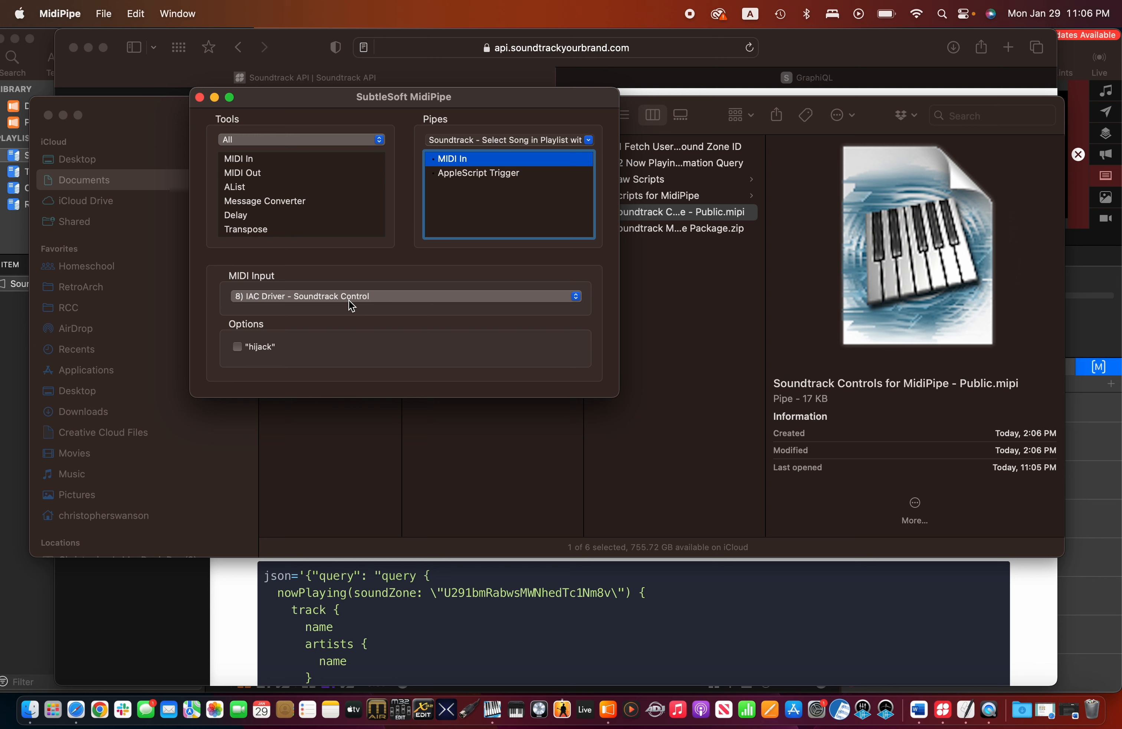
{"action": "left_click", "coordinate": [577, 140]}
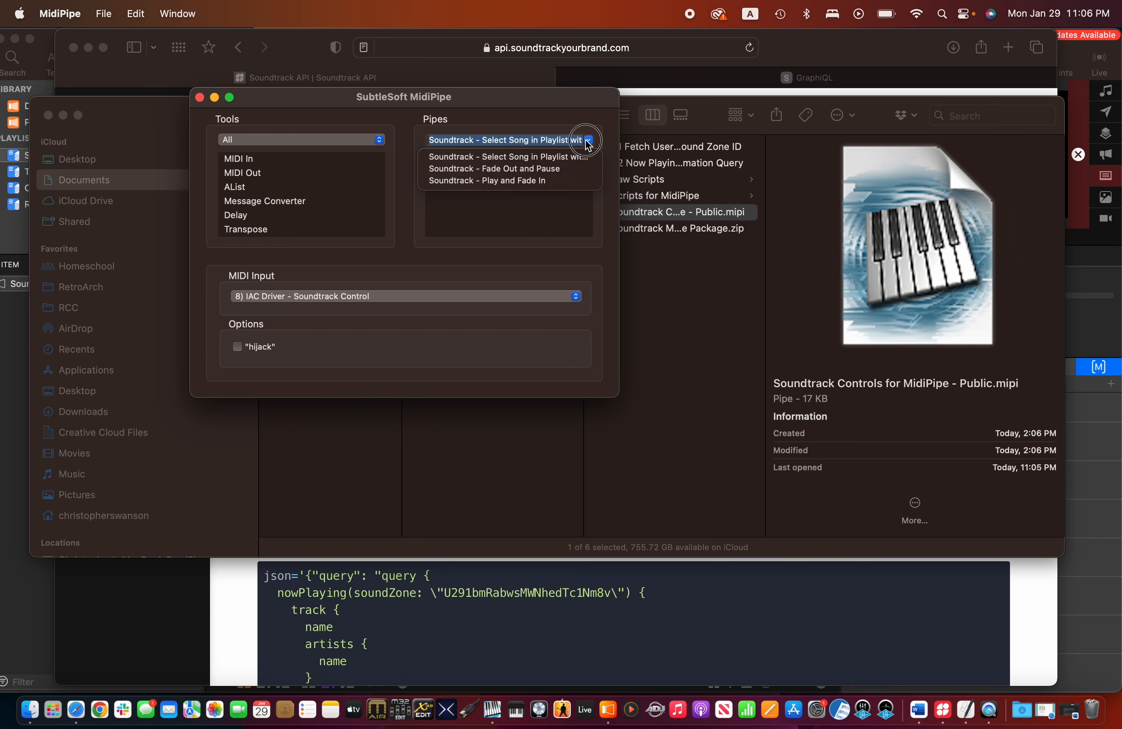
{"action": "left_click", "coordinate": [523, 169]}
{"action": "left_click", "coordinate": [448, 160]}
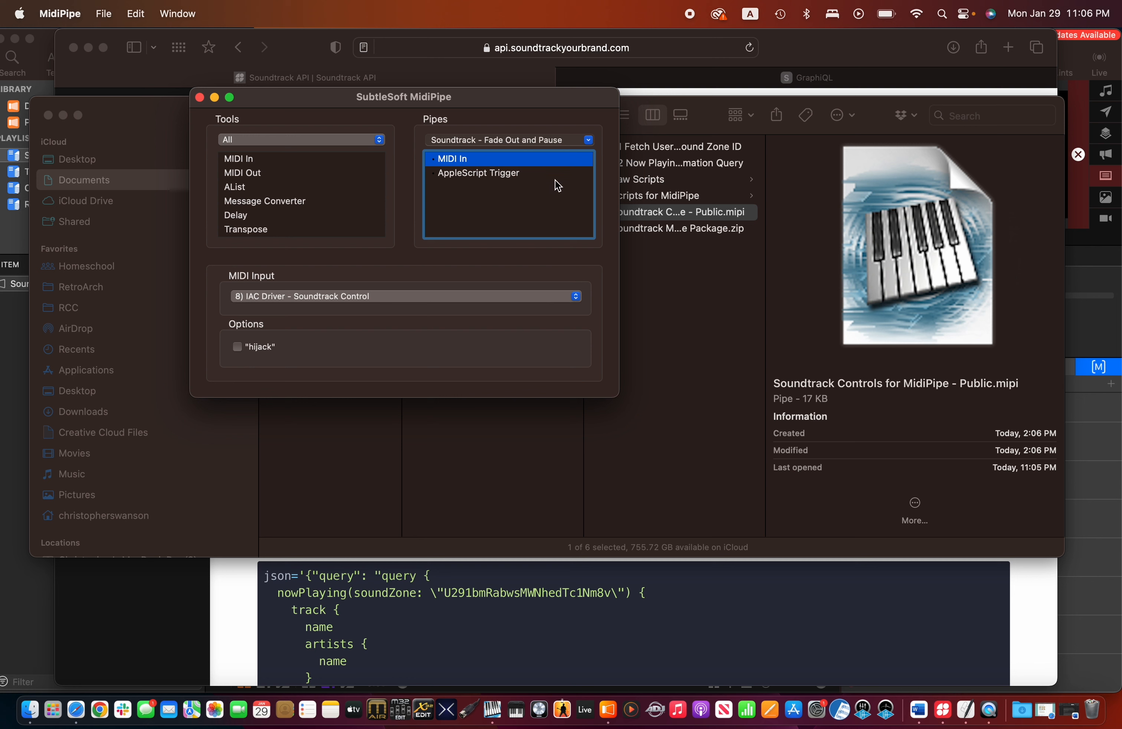
Step: Open the Select Song in Playlist pipe's AppleScript Trigger and highlight its your_sound_zone_id_here and your_api_key_here placeholders
{"action": "left_click", "coordinate": [508, 139]}
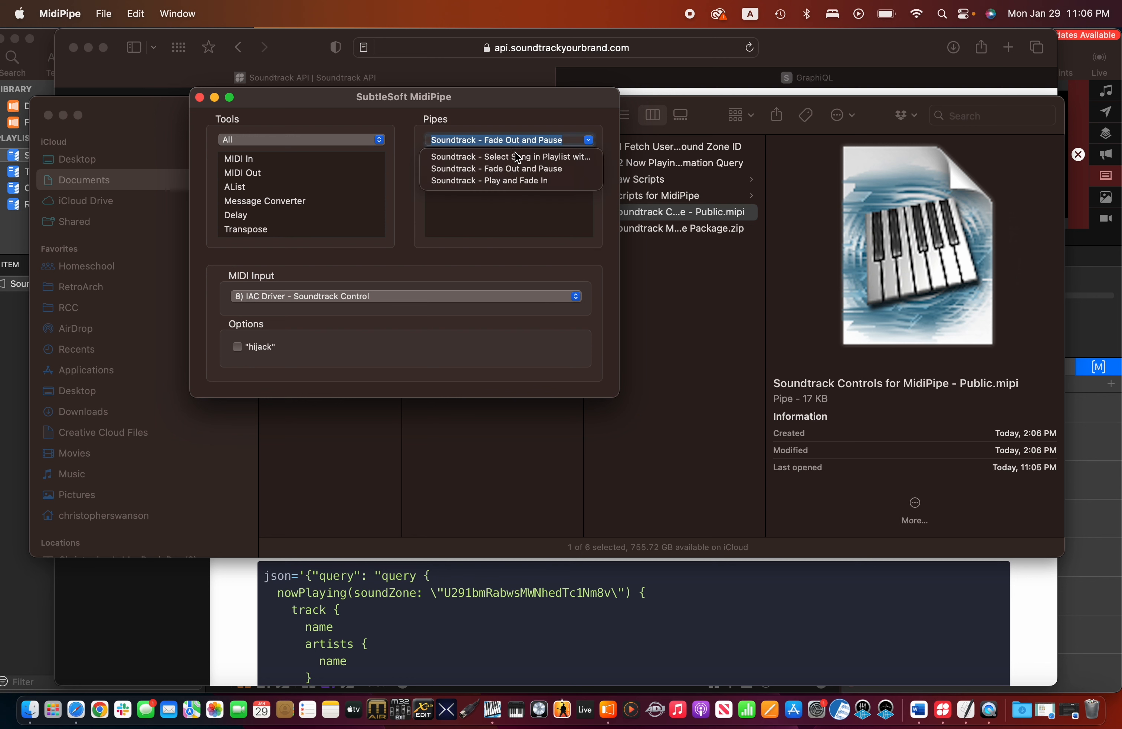
{"action": "left_click", "coordinate": [515, 156]}
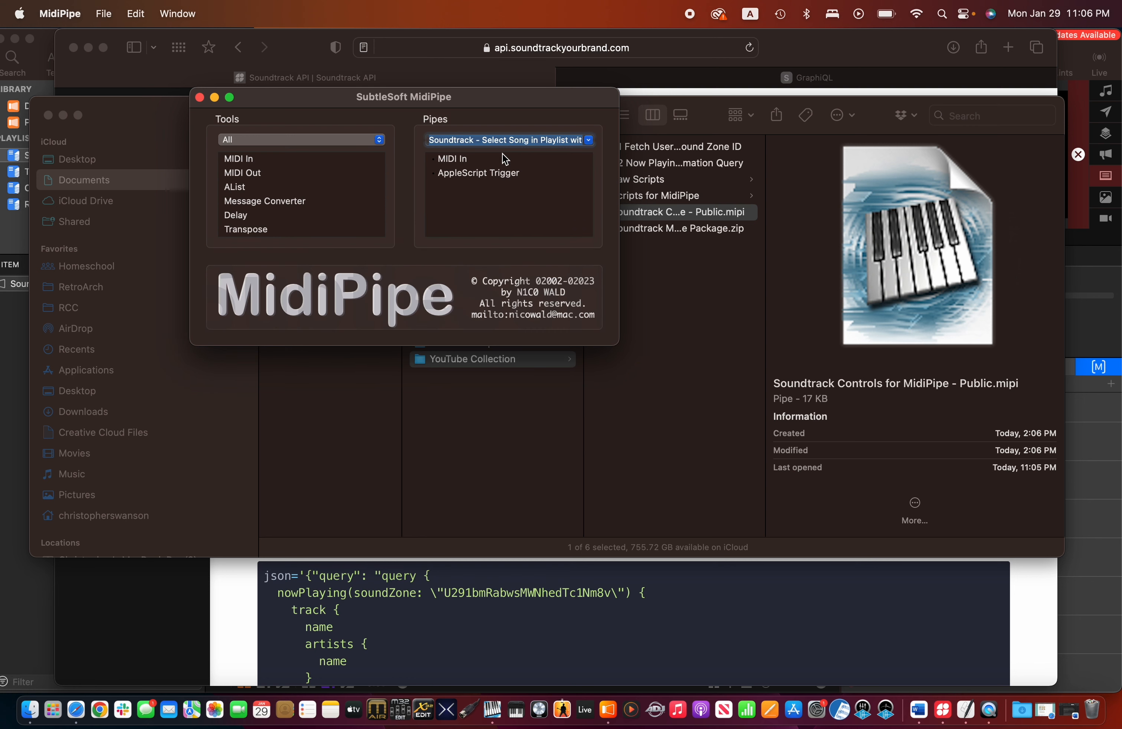
{"action": "double_click", "coordinate": [464, 174]}
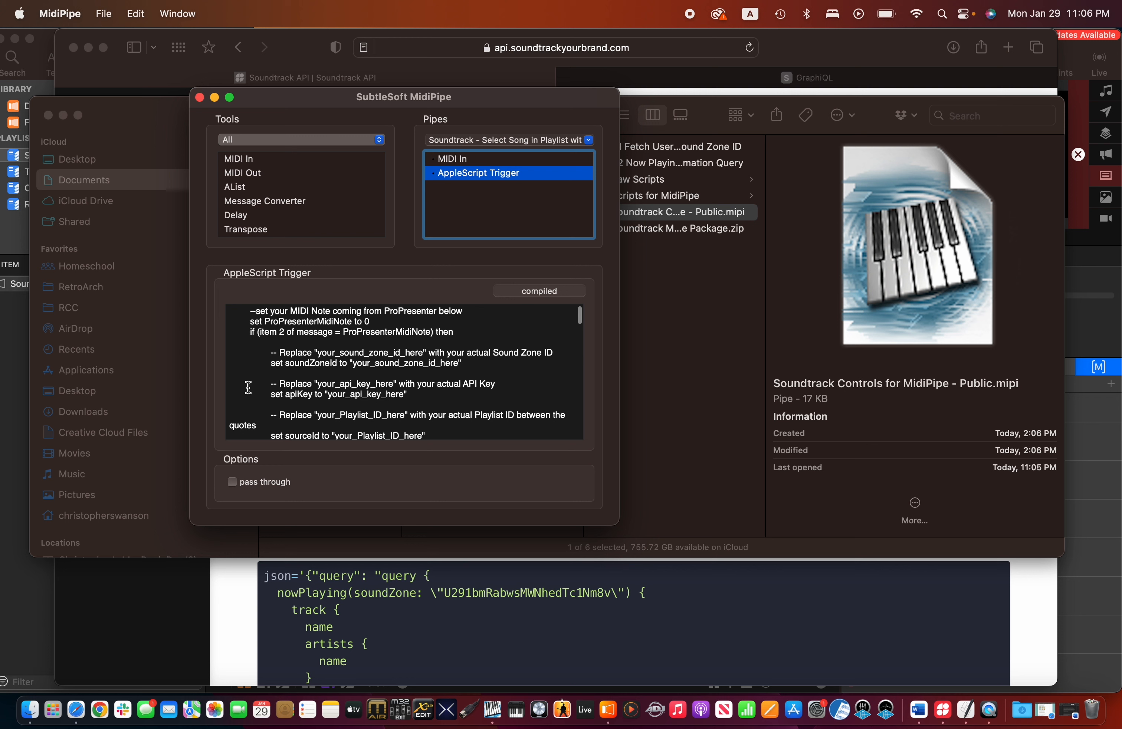
{"action": "scroll", "coordinate": [248, 387], "scroll_direction": "down", "scroll_amount": 1}
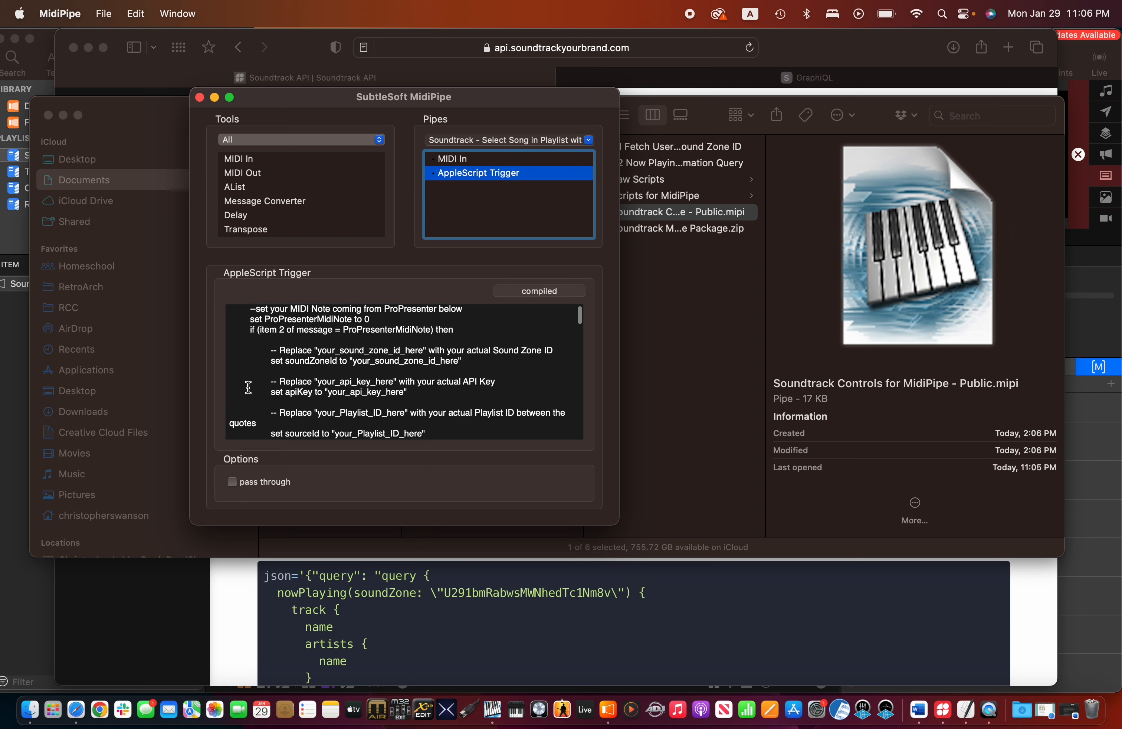
{"action": "scroll", "coordinate": [248, 387], "scroll_direction": "down", "scroll_amount": 1}
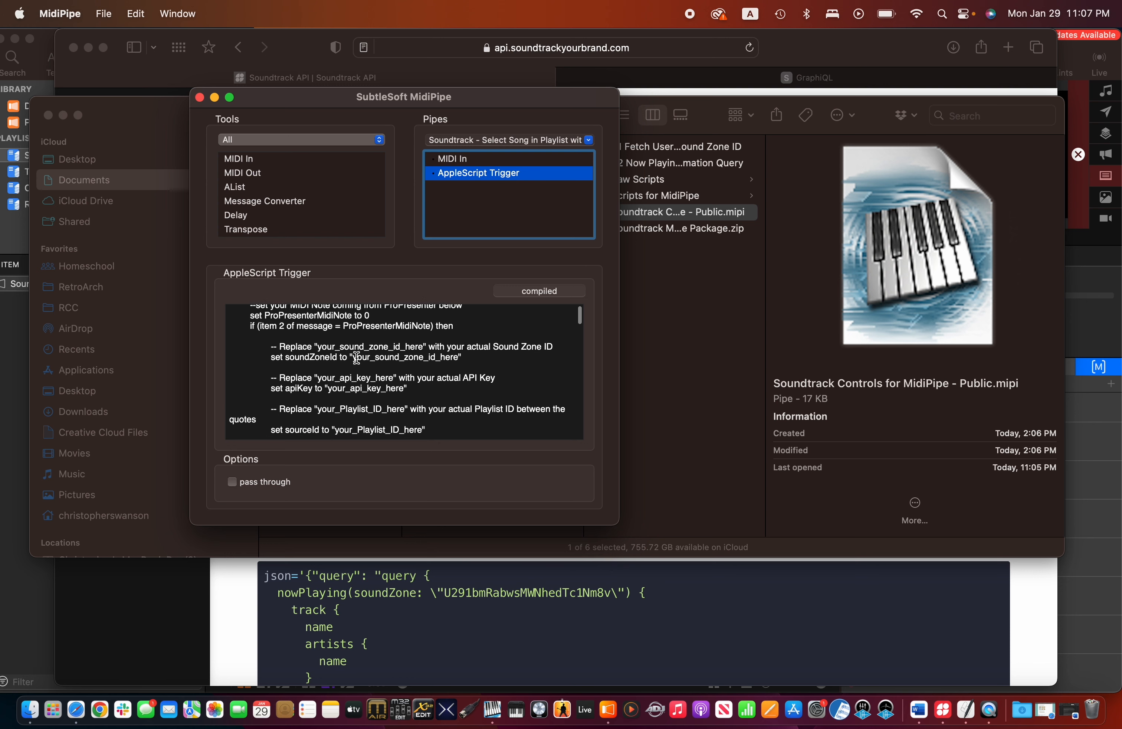
{"action": "left_click_drag", "start_coordinate": [355, 357], "coordinate": [457, 359]}
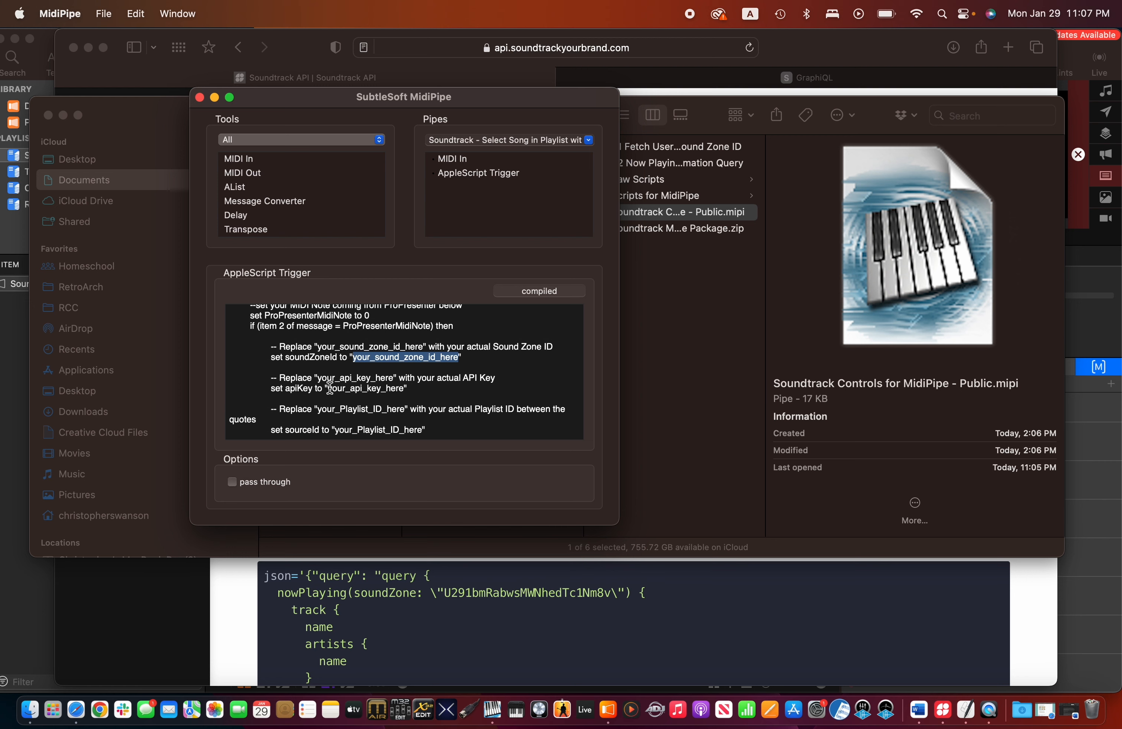
{"action": "left_click_drag", "start_coordinate": [330, 389], "coordinate": [404, 391]}
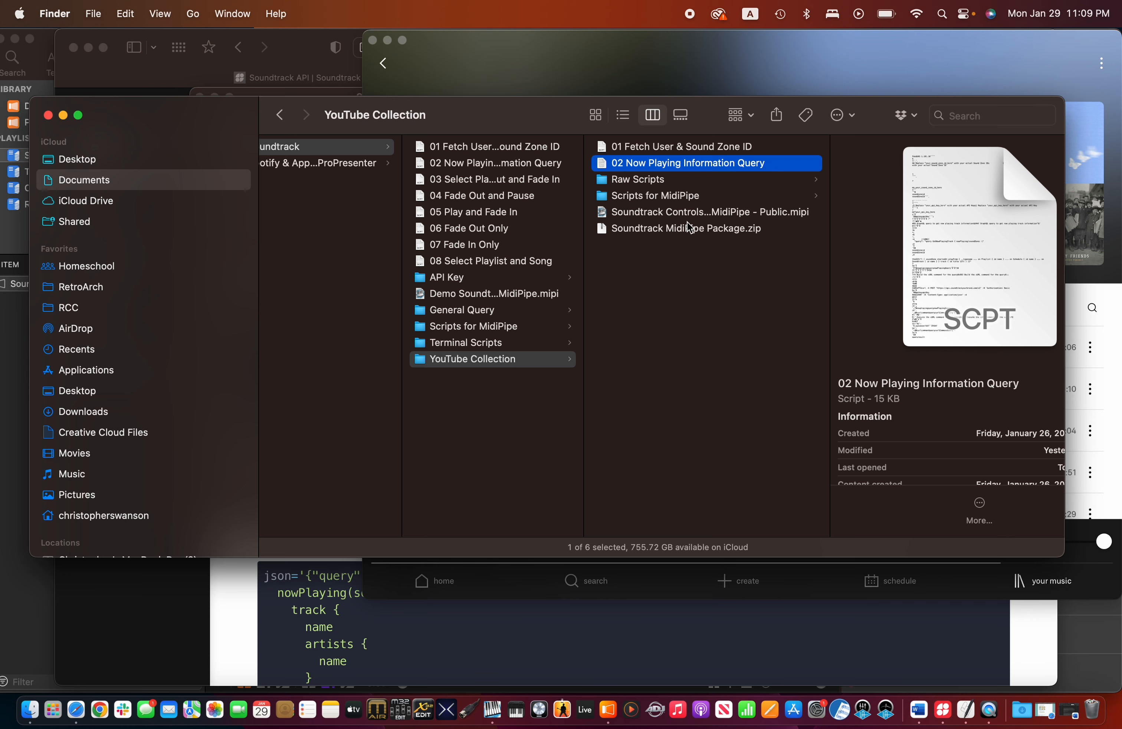
Step: Open the 02 Now Playing Information Query script from Finder and highlight its your_sound_zone_id_here and your_api_key_here placeholders
{"action": "double_click", "coordinate": [656, 164]}
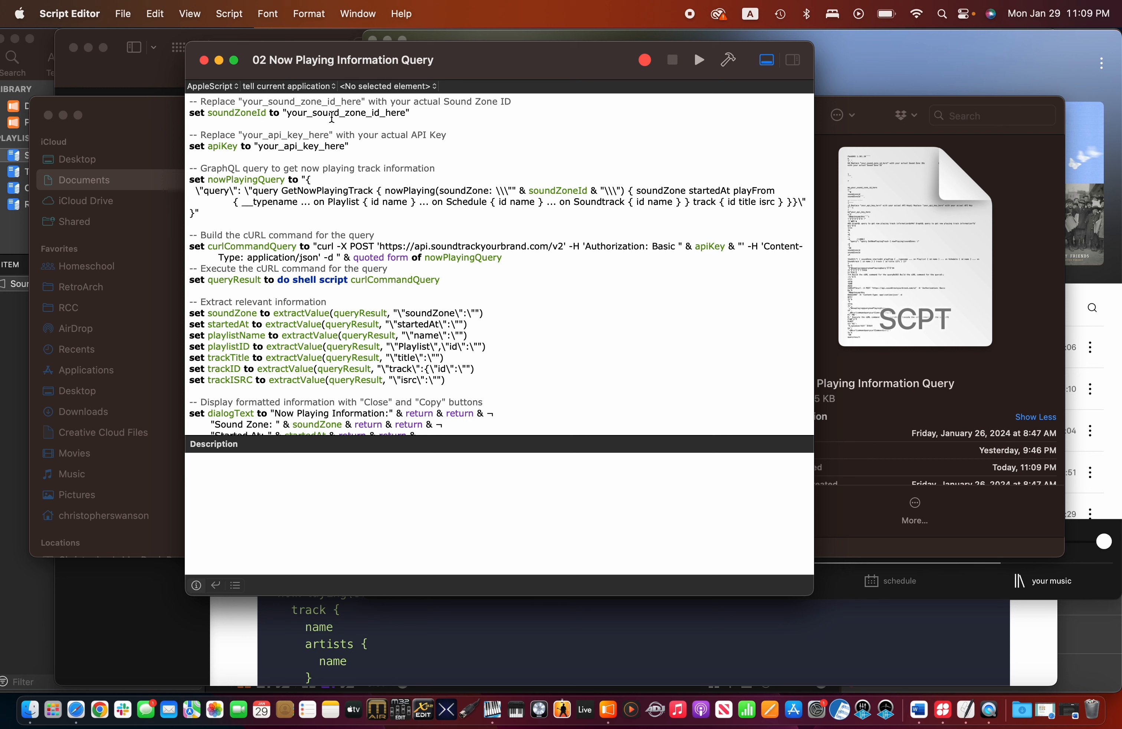
{"action": "left_click_drag", "start_coordinate": [288, 112], "coordinate": [404, 110]}
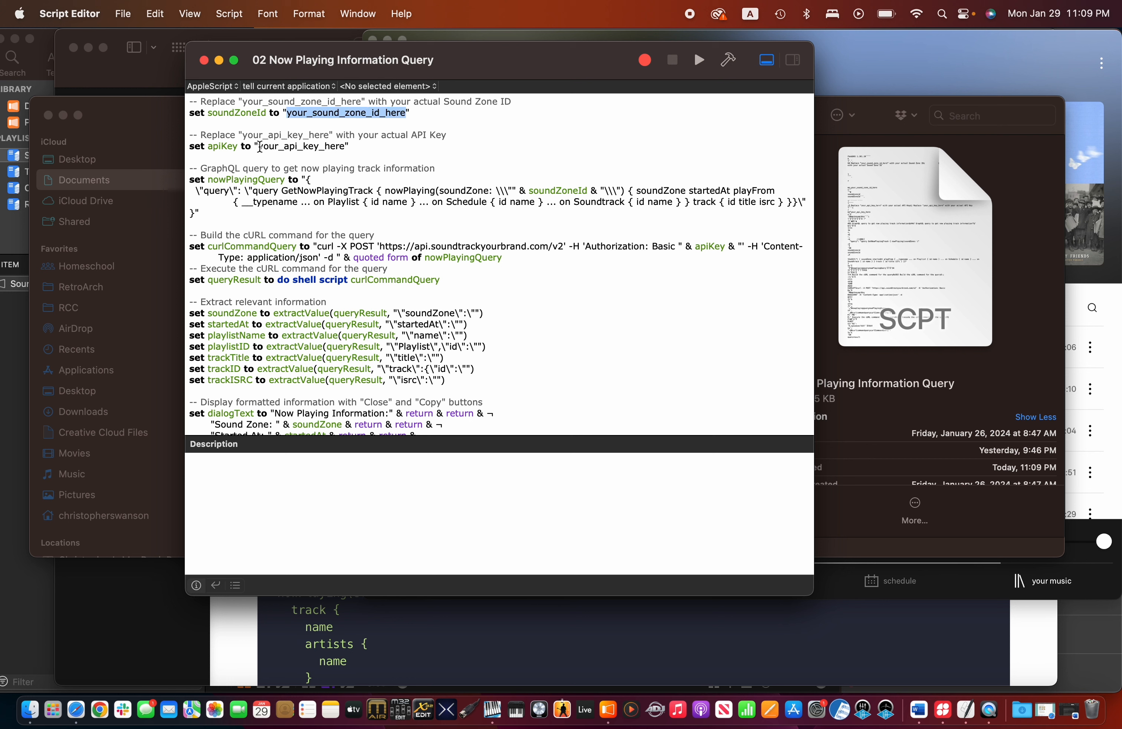
{"action": "left_click_drag", "start_coordinate": [258, 146], "coordinate": [344, 148]}
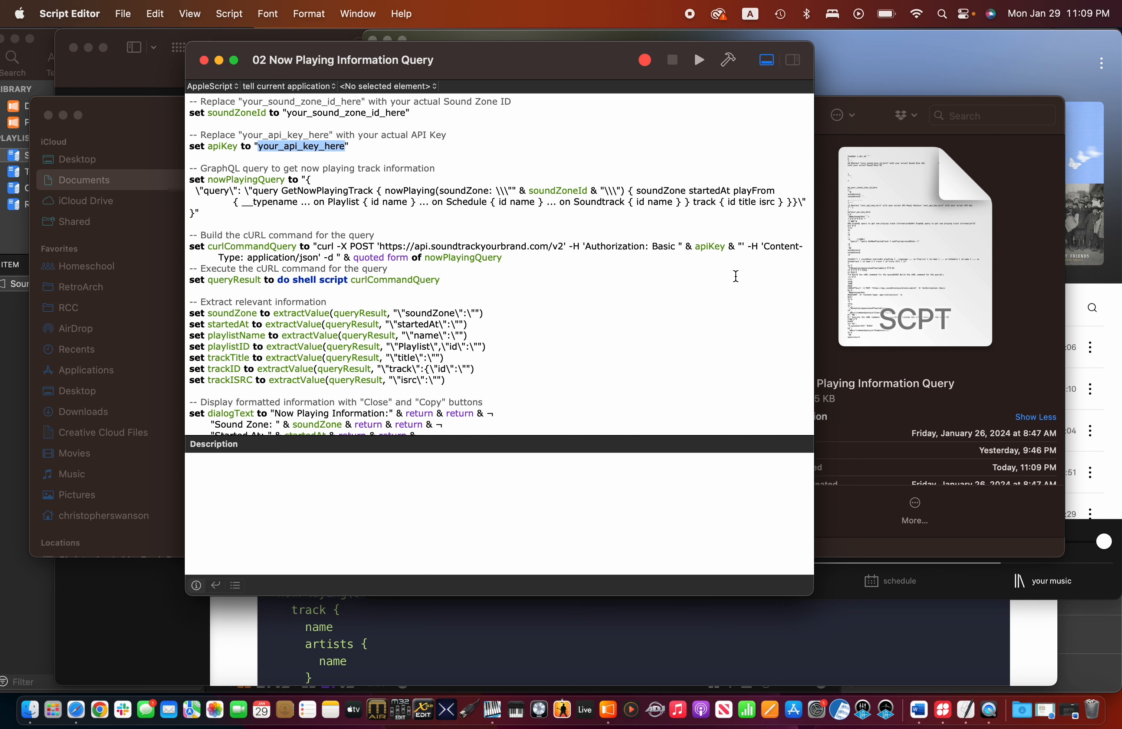
Step: Play Set a Fire from the Worship Test playlist in Soundtrack, and return to the query script in Script Editor
{"action": "left_click", "coordinate": [929, 73]}
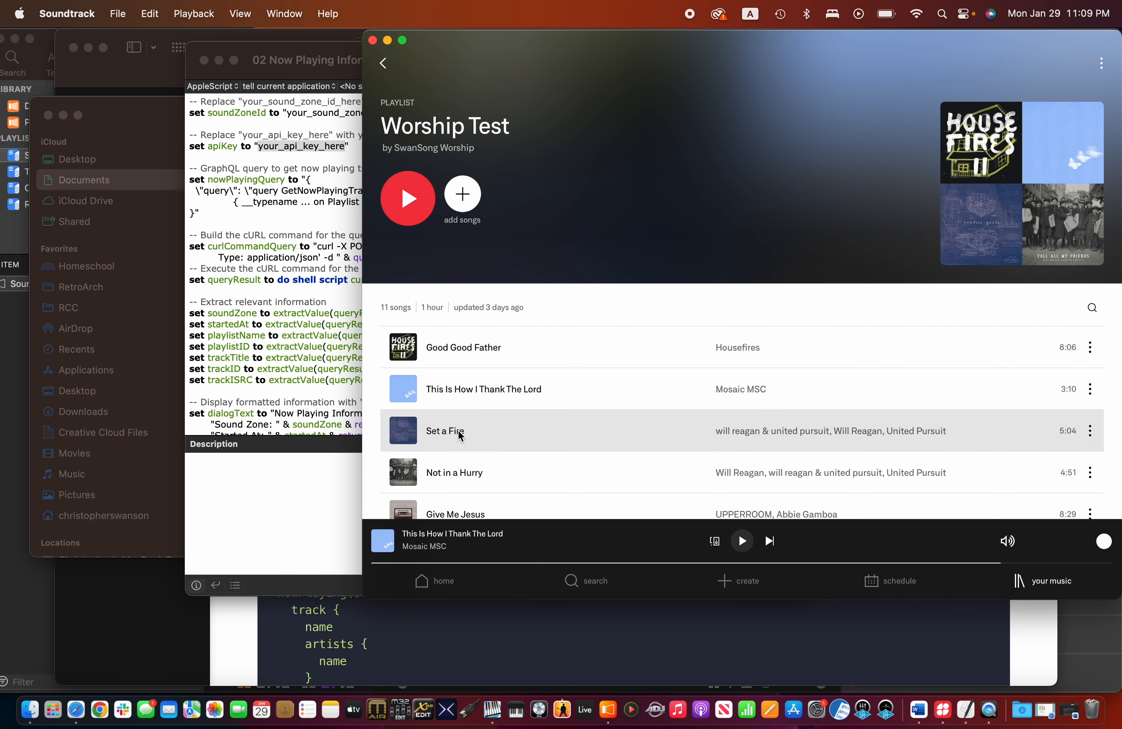
{"action": "left_click", "coordinate": [471, 428]}
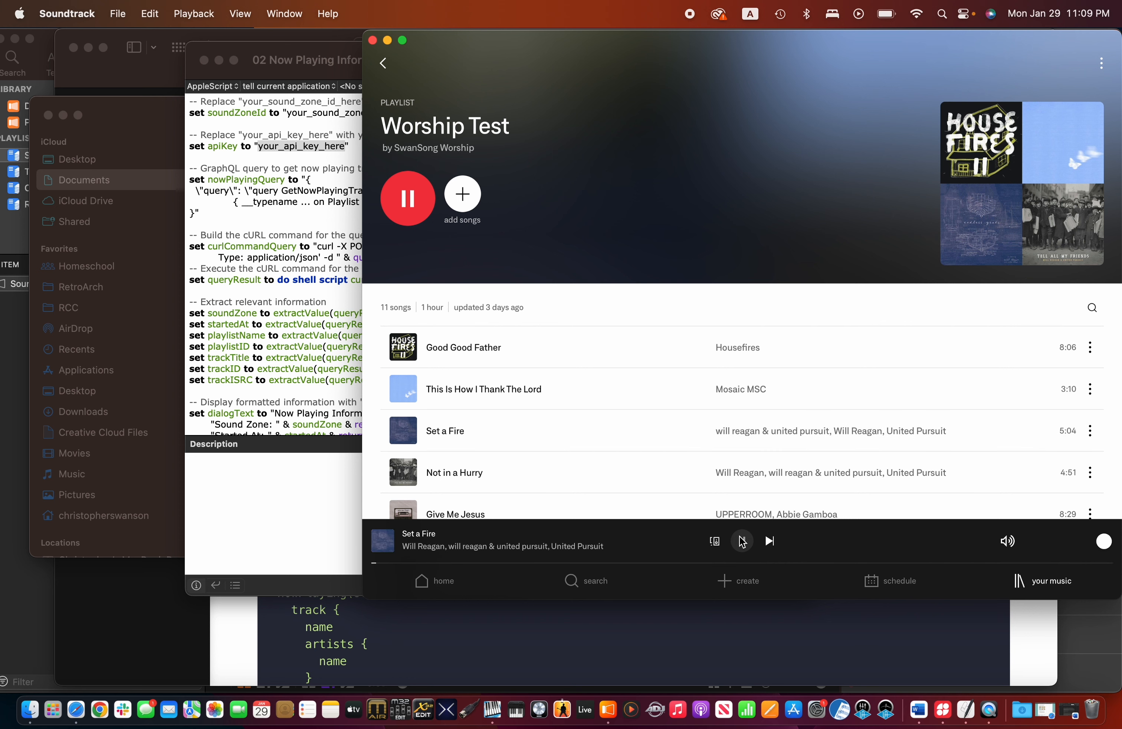
{"action": "left_click", "coordinate": [313, 252]}
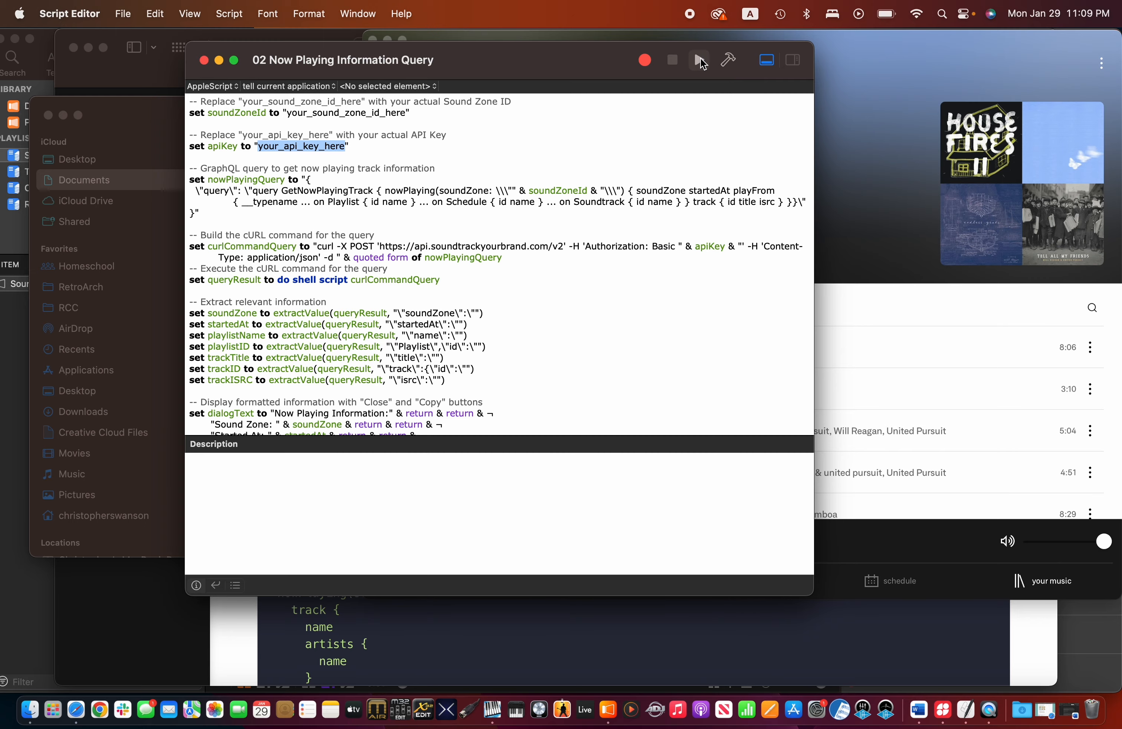
Step: Try to run the 02 Now Playing Information Query script, dismiss the alert, and return to the start of the script
{"action": "left_click", "coordinate": [700, 59]}
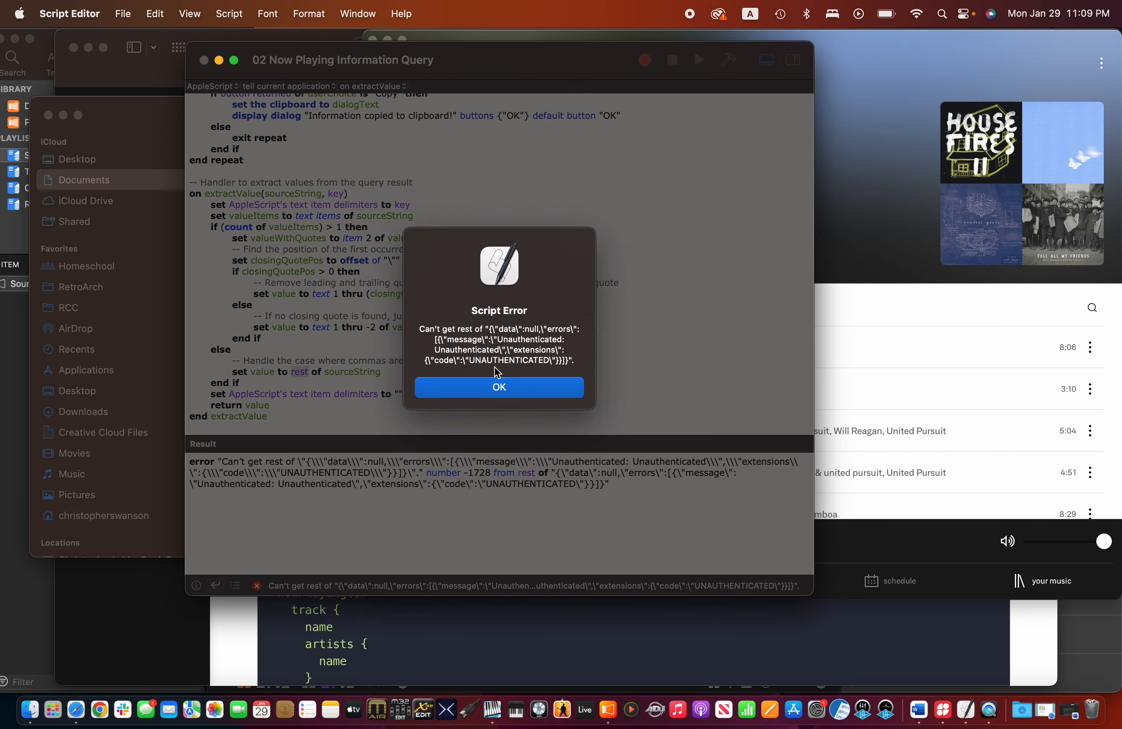
{"action": "left_click", "coordinate": [497, 386]}
{"action": "scroll", "coordinate": [369, 247], "scroll_direction": "up", "scroll_amount": 15}
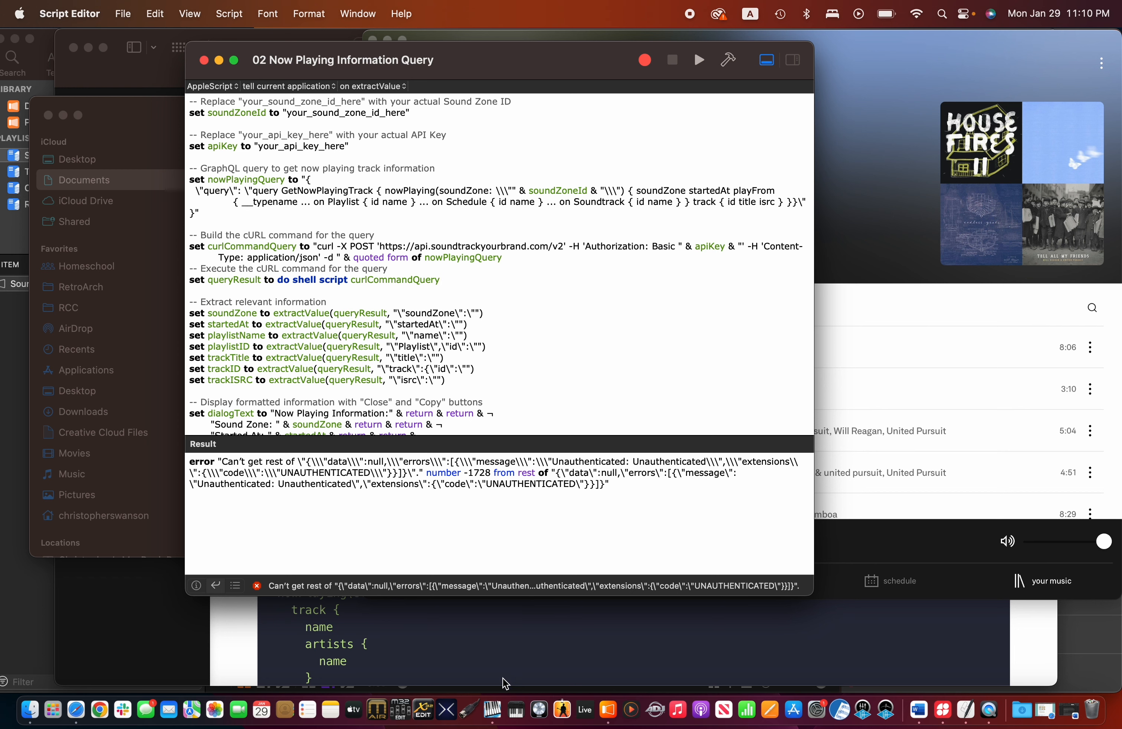
Step: Switch to MidiPipe, reopen the Select Song in Playlist pipe's AppleScript Trigger, and highlight the your_Playlist_ID_here placeholder
{"action": "left_click", "coordinate": [431, 704]}
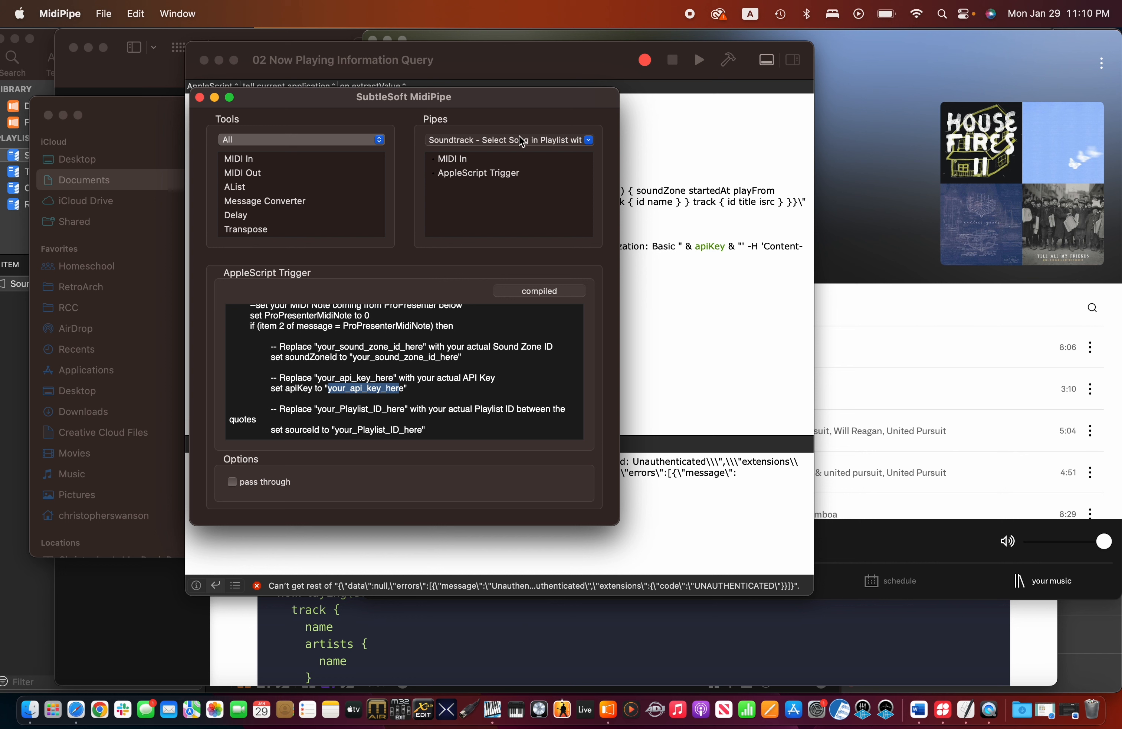
{"action": "left_click", "coordinate": [590, 141]}
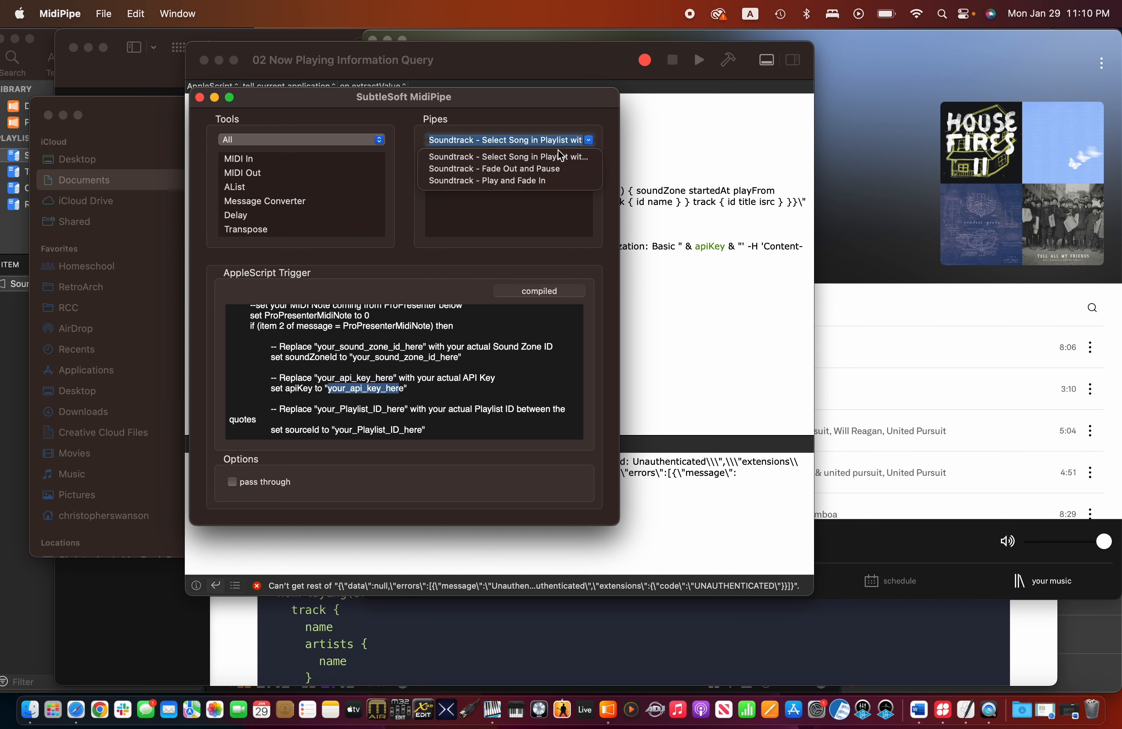
{"action": "left_click", "coordinate": [510, 157]}
{"action": "left_click", "coordinate": [467, 175]}
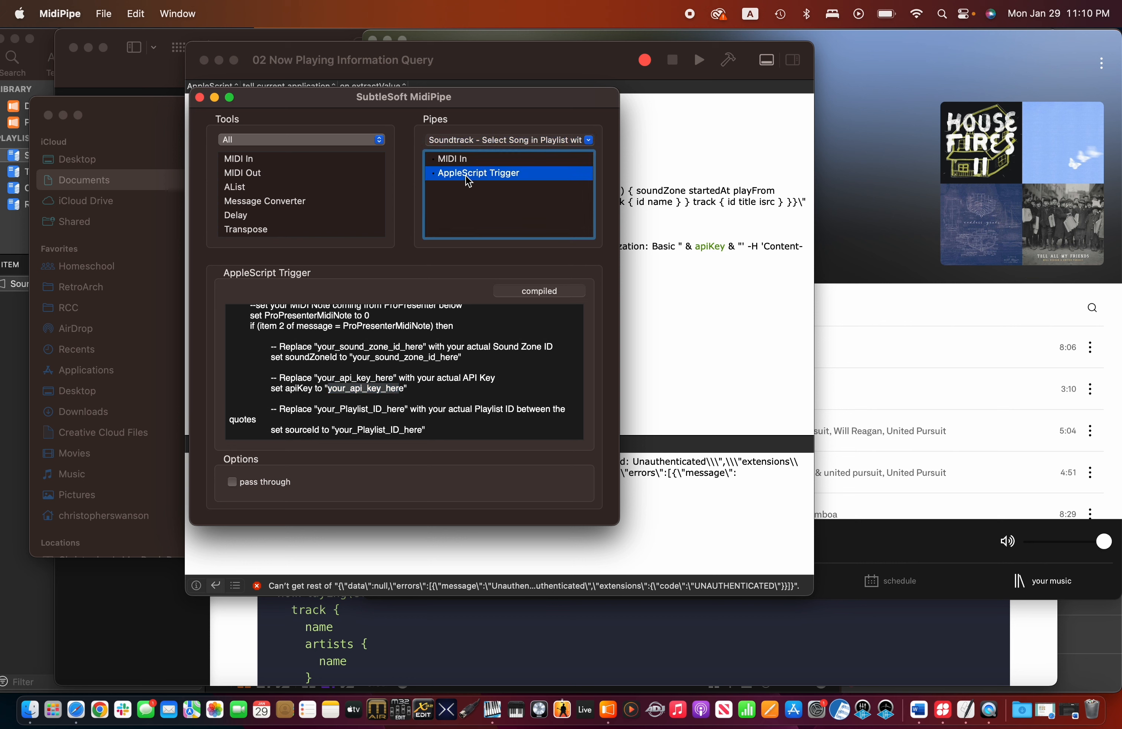
{"action": "scroll", "coordinate": [373, 338], "scroll_direction": "up", "scroll_amount": 2}
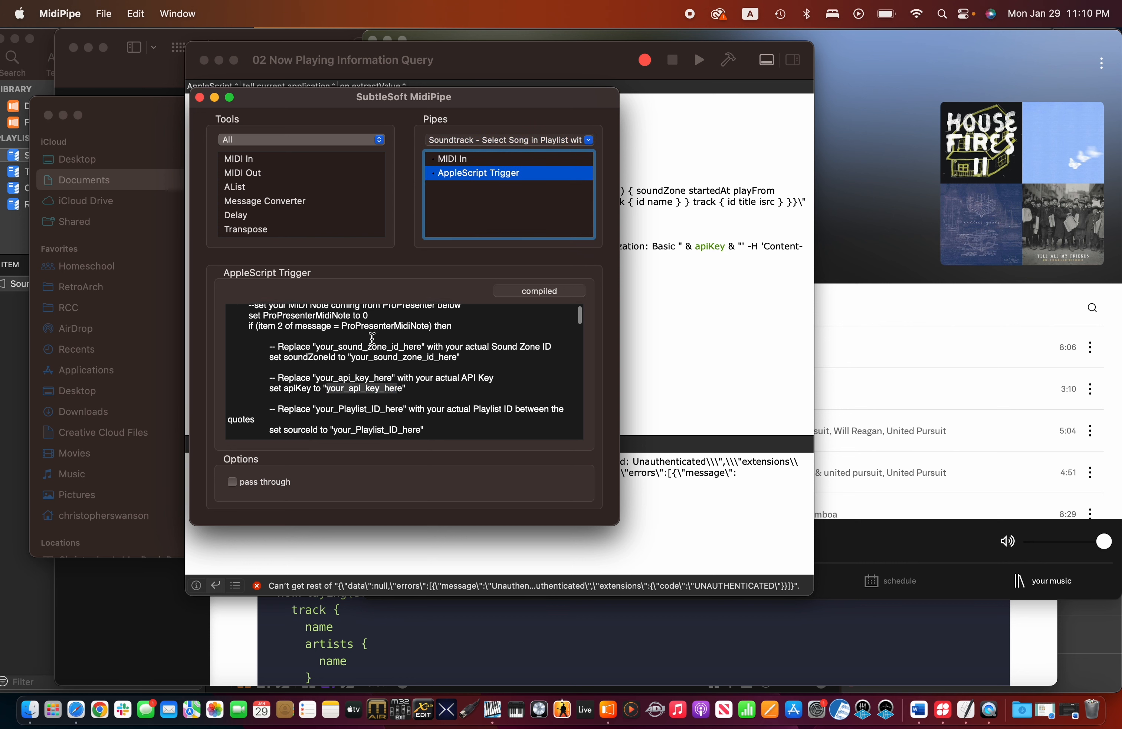
{"action": "scroll", "coordinate": [372, 338], "scroll_direction": "down", "scroll_amount": 2}
{"action": "left_click_drag", "start_coordinate": [335, 399], "coordinate": [422, 401]}
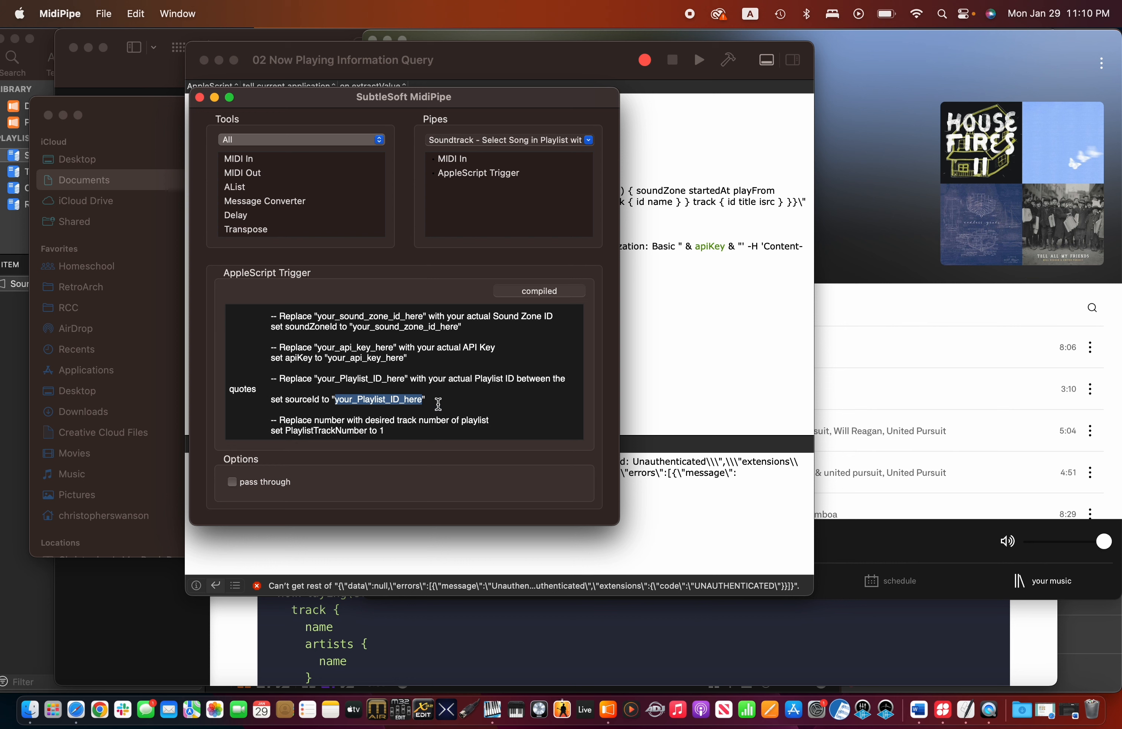
Step: Locate the PlaylistTrackNumber value in the trigger script and check the song order of the Worship Test playlist in Soundtrack
{"action": "scroll", "coordinate": [438, 403], "scroll_direction": "down", "scroll_amount": 3}
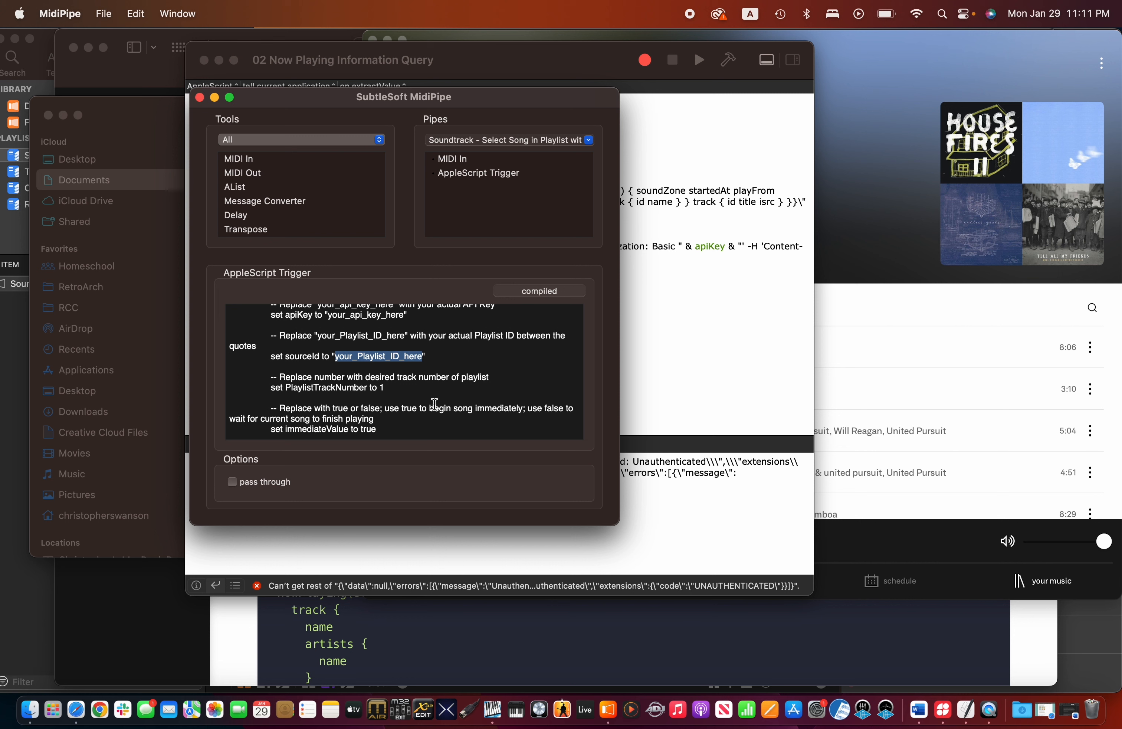
{"action": "left_click", "coordinate": [394, 387]}
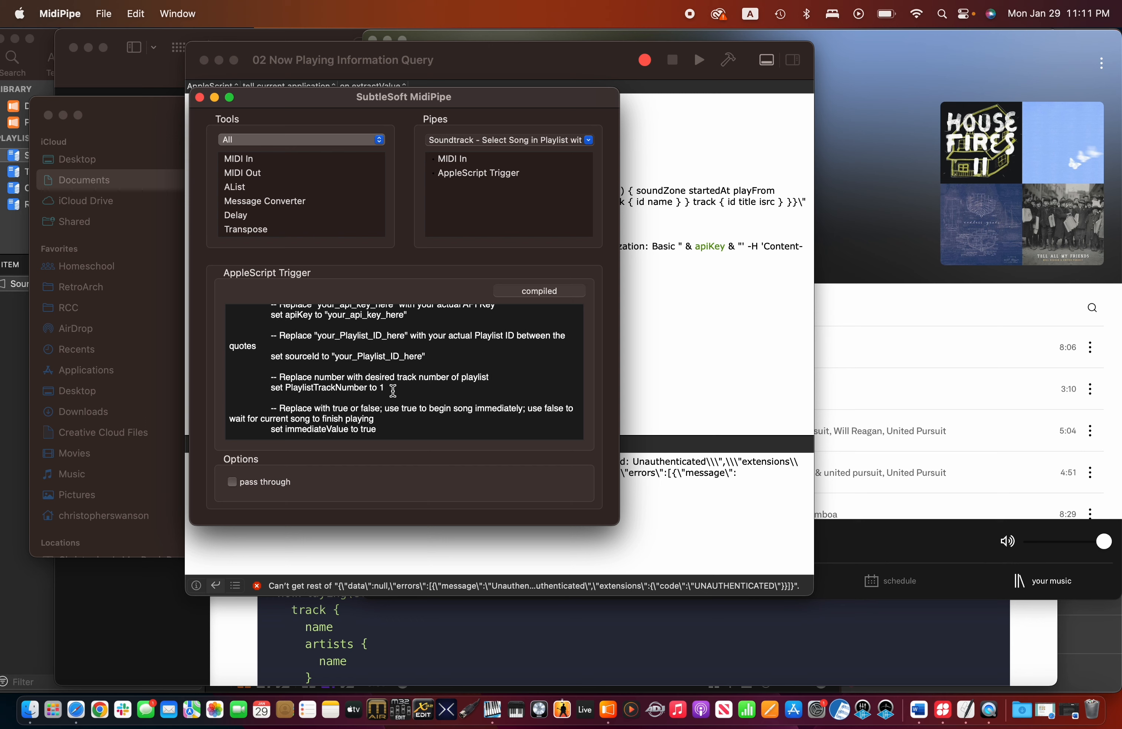
{"action": "left_click", "coordinate": [885, 320]}
{"action": "scroll", "coordinate": [526, 443], "scroll_direction": "down", "scroll_amount": 10}
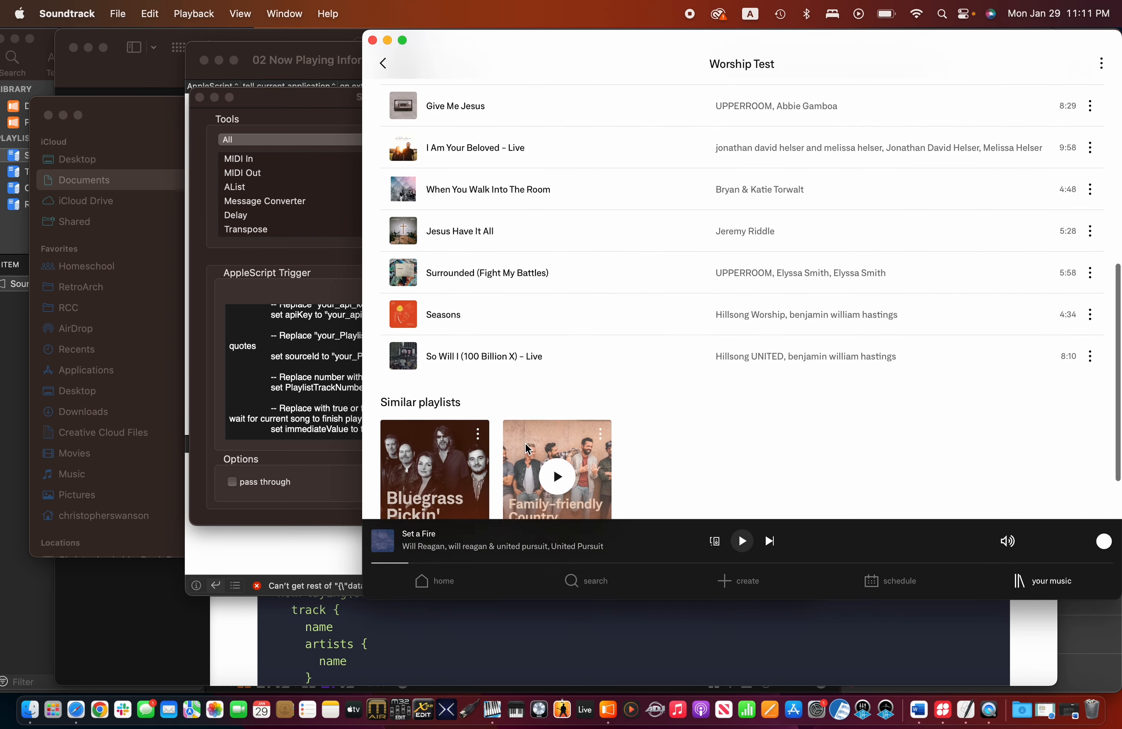
{"action": "scroll", "coordinate": [529, 448], "scroll_direction": "up", "scroll_amount": 3}
{"action": "scroll", "coordinate": [471, 450], "scroll_direction": "up", "scroll_amount": 6}
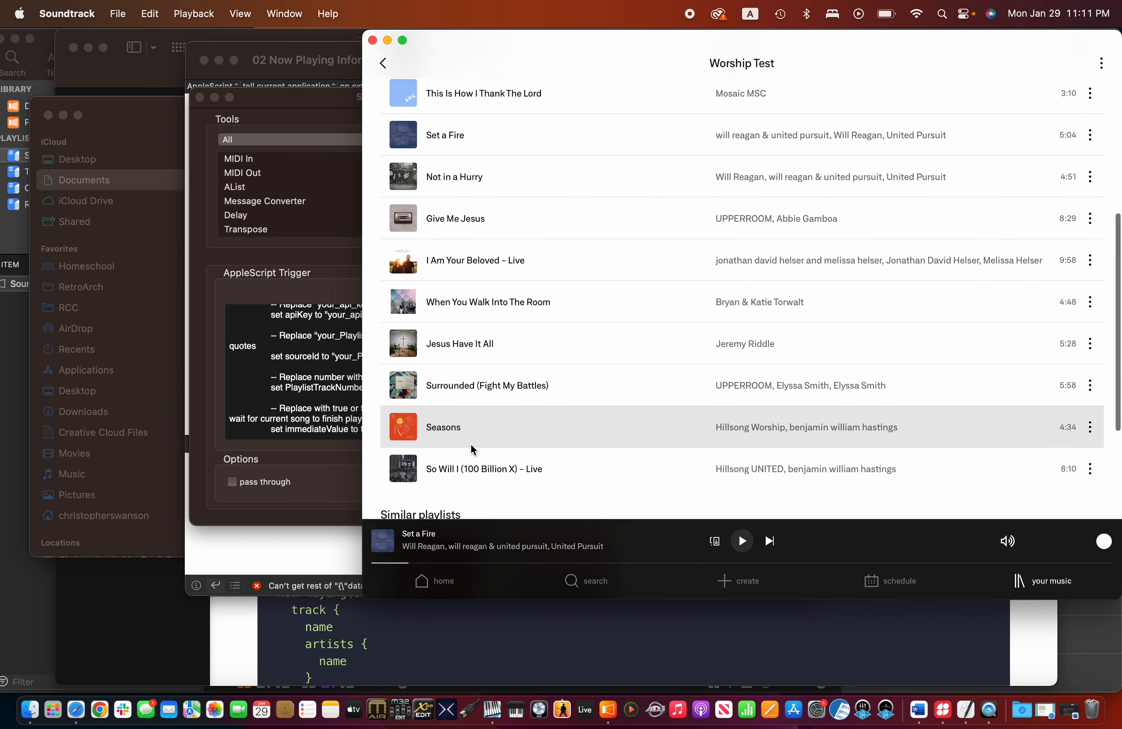
{"action": "left_click", "coordinate": [320, 321]}
{"action": "left_click", "coordinate": [389, 389]}
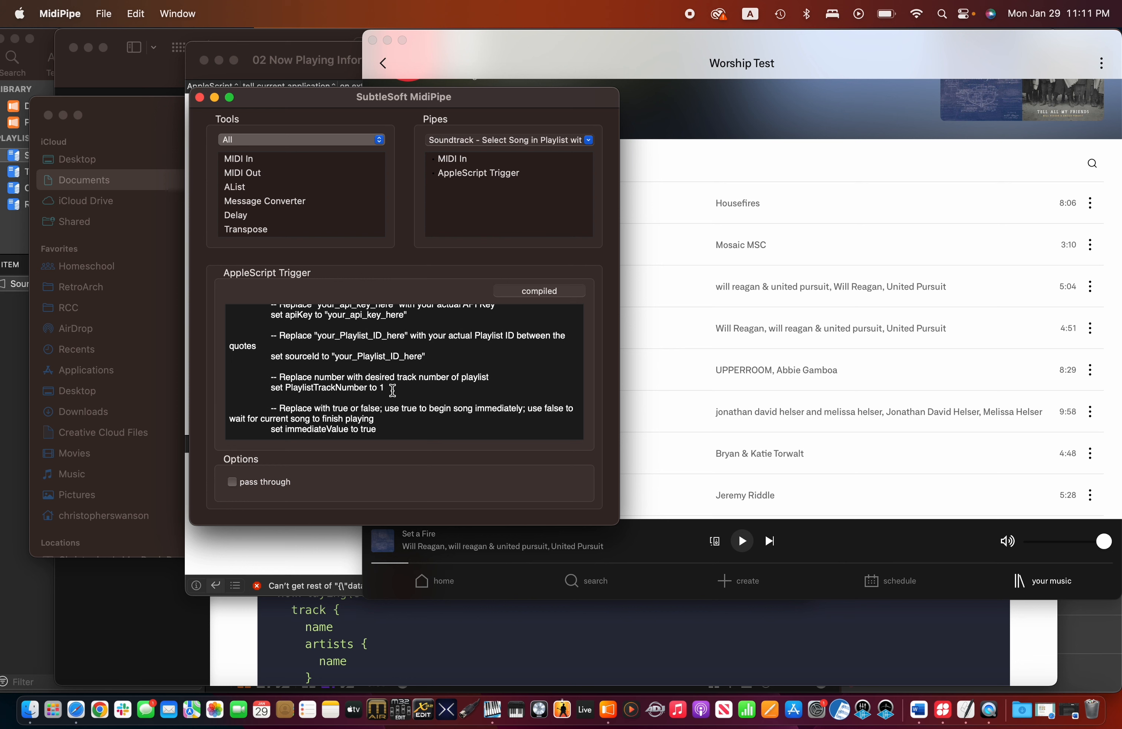
Step: Find the immediateValue setting in the trigger script and highlight its true value
{"action": "scroll", "coordinate": [390, 404], "scroll_direction": "down", "scroll_amount": 2}
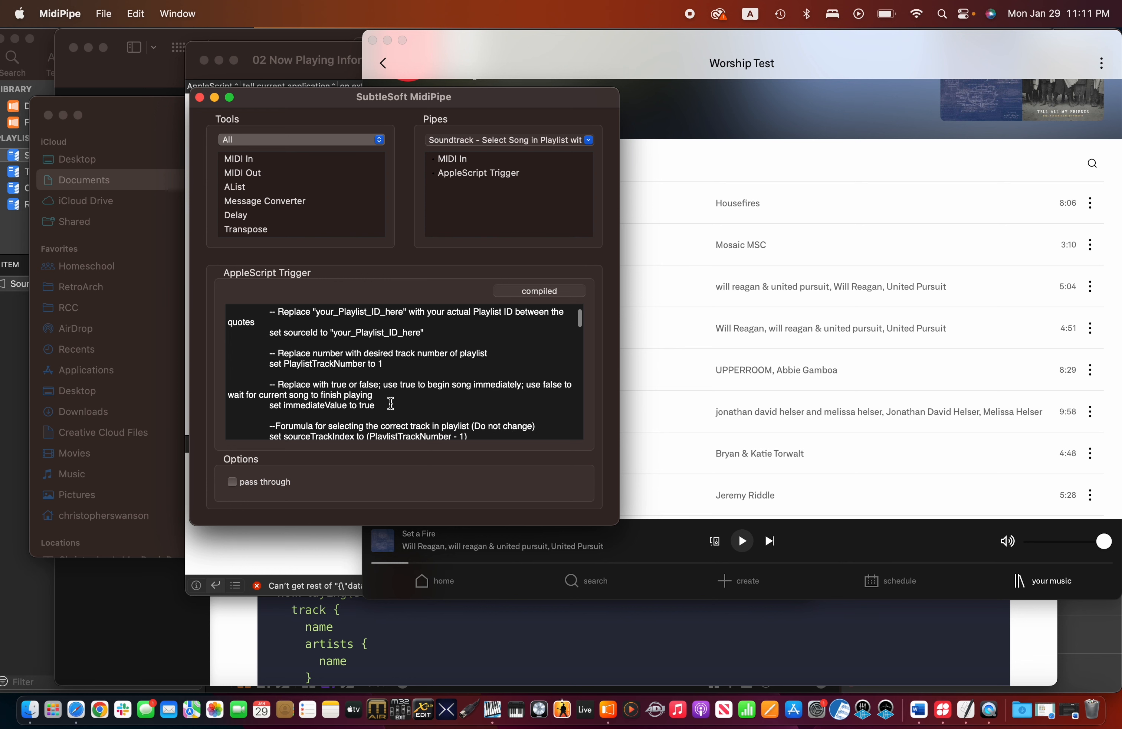
{"action": "scroll", "coordinate": [391, 403], "scroll_direction": "down", "scroll_amount": 1}
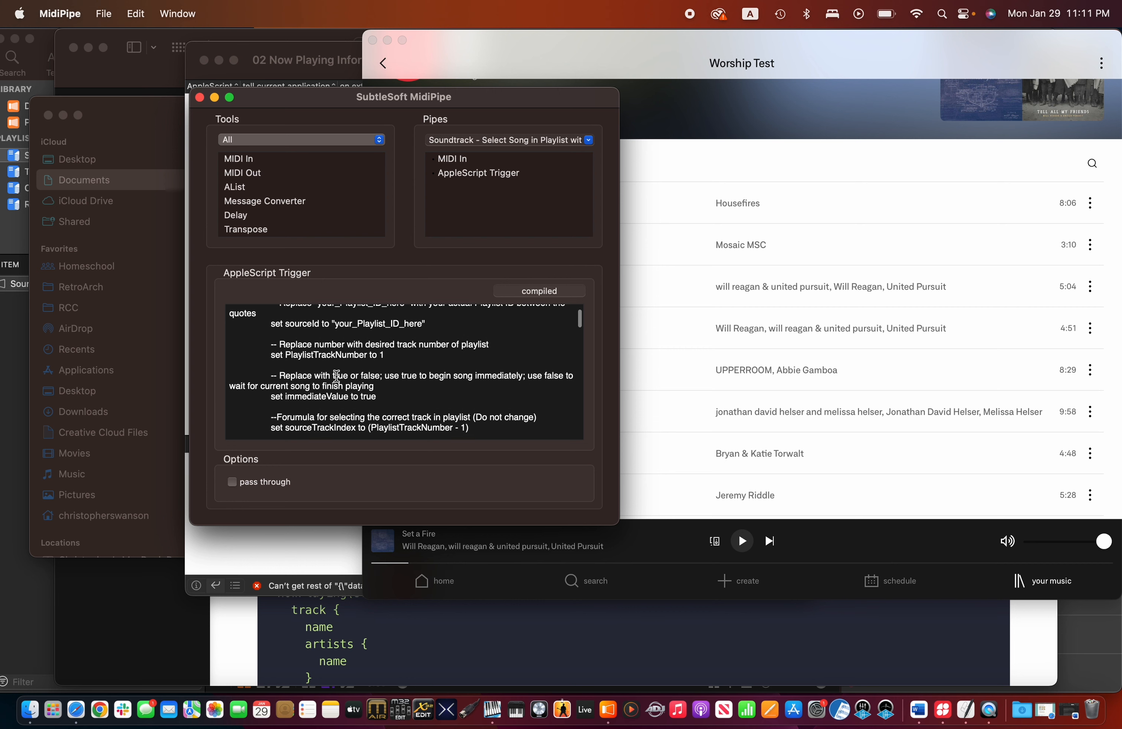
{"action": "double_click", "coordinate": [368, 397]}
Step: Return to the start of the trigger script, highlight the set ProPresenterMidiNote line, and place the cursor after its note number
{"action": "scroll", "coordinate": [390, 397], "scroll_direction": "up", "scroll_amount": 5}
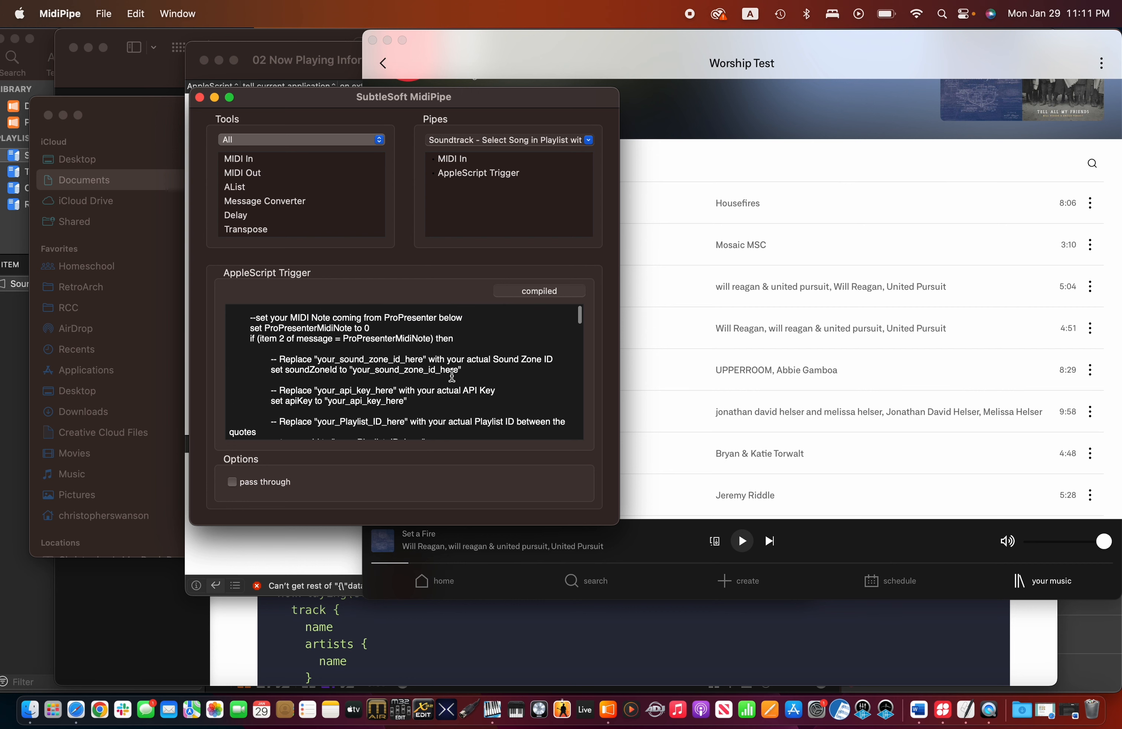
{"action": "scroll", "coordinate": [454, 375], "scroll_direction": "up", "scroll_amount": 2}
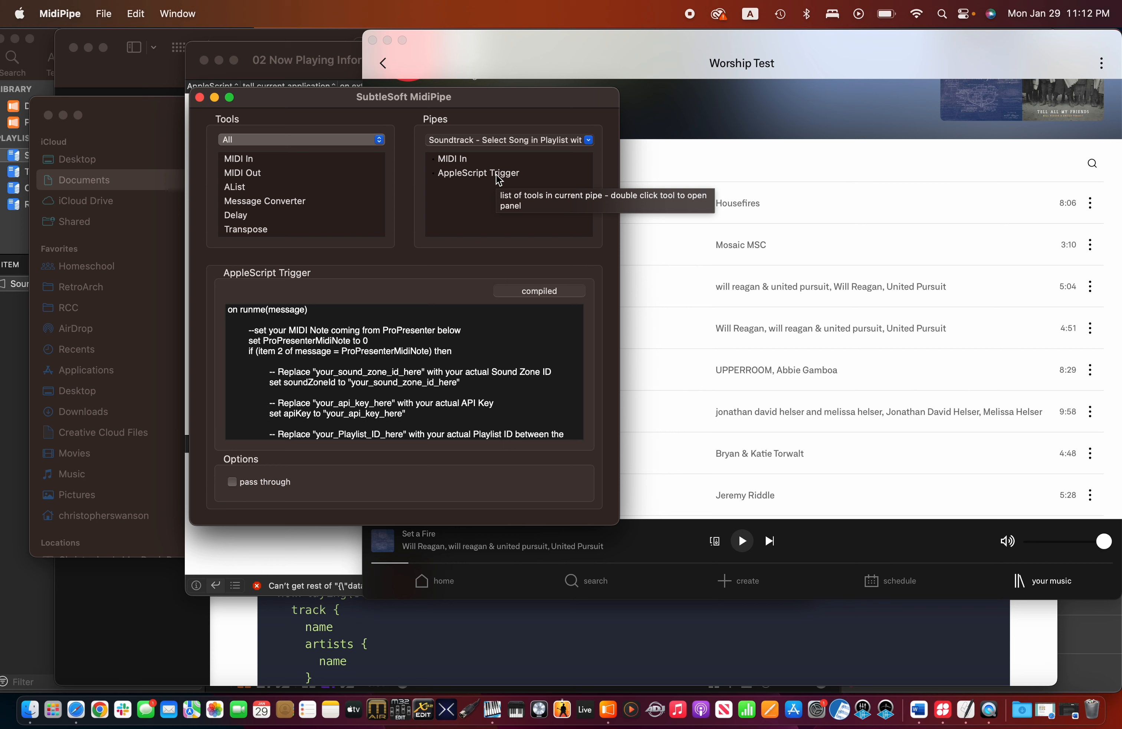
{"action": "scroll", "coordinate": [408, 349], "scroll_direction": "up", "scroll_amount": 1}
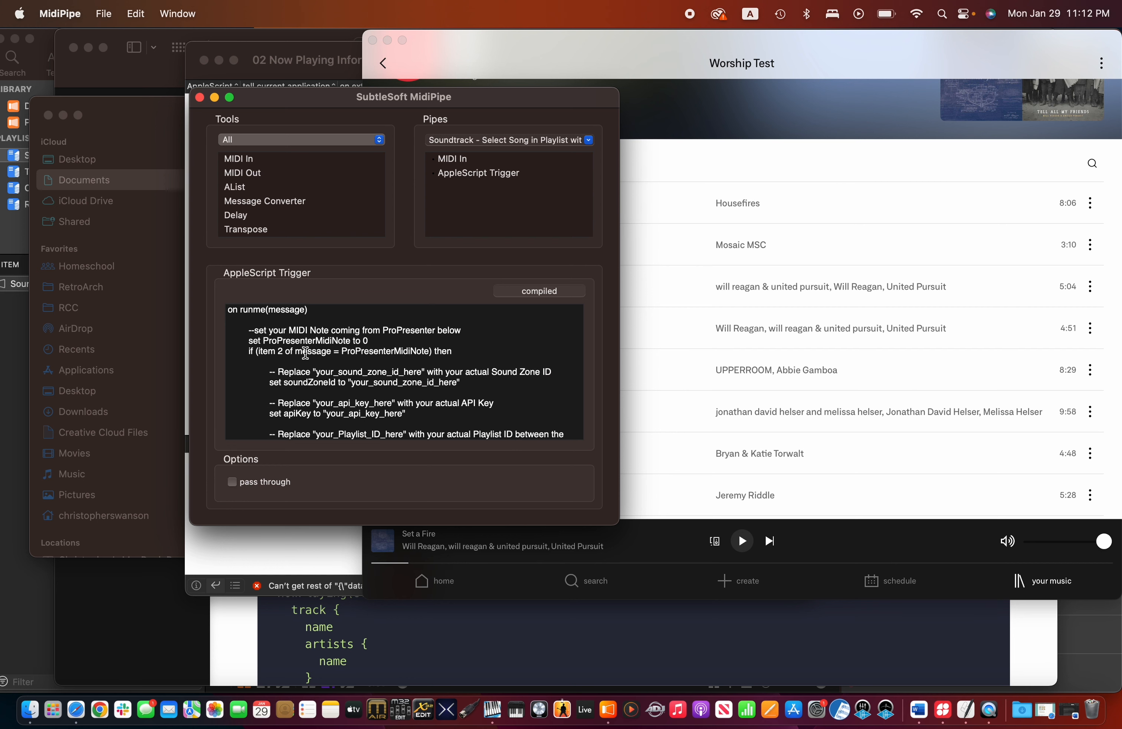
{"action": "left_click_drag", "start_coordinate": [248, 341], "coordinate": [369, 341]}
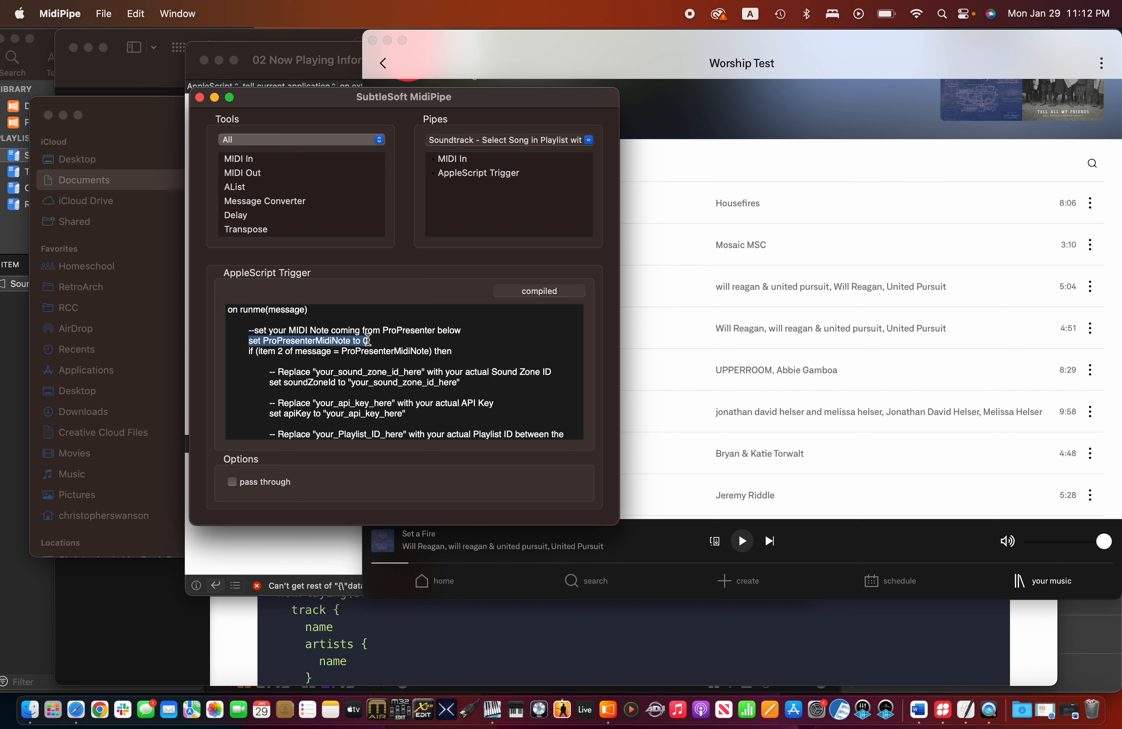
{"action": "left_click", "coordinate": [369, 341]}
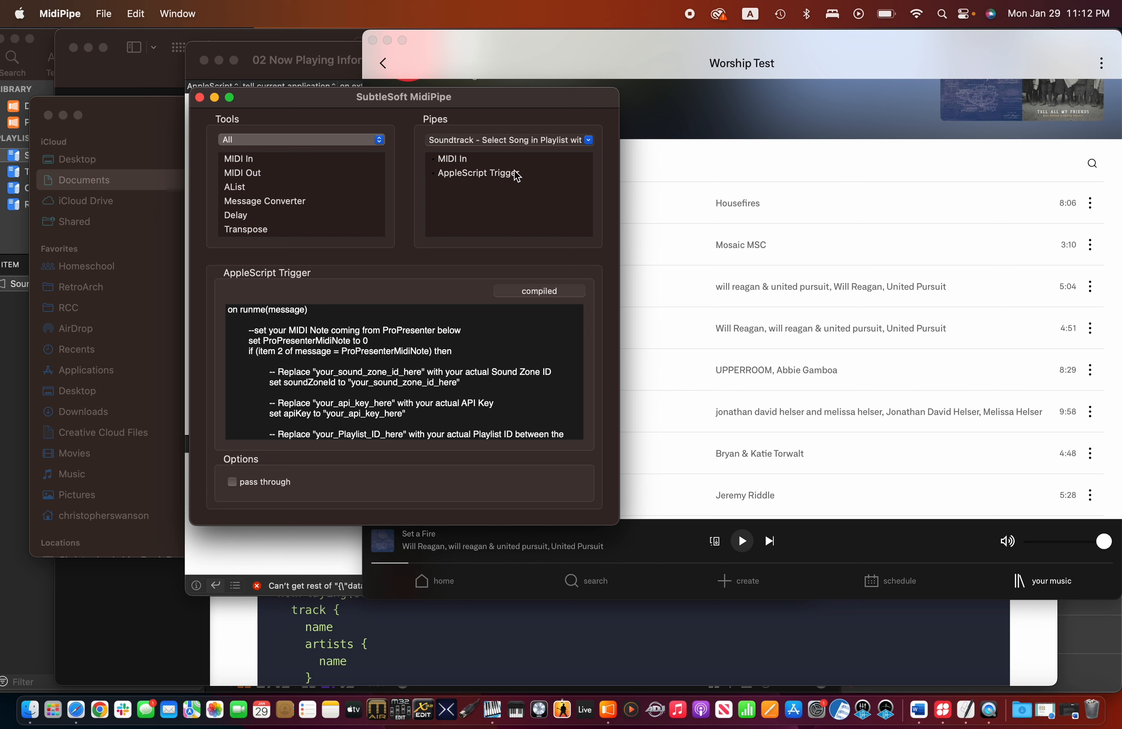
Step: Open the AppleScript Triggers of the Fade Out and Pause and Play and Fade In pipes and check each script's ProPresenterMidiNote line
{"action": "left_click", "coordinate": [590, 141]}
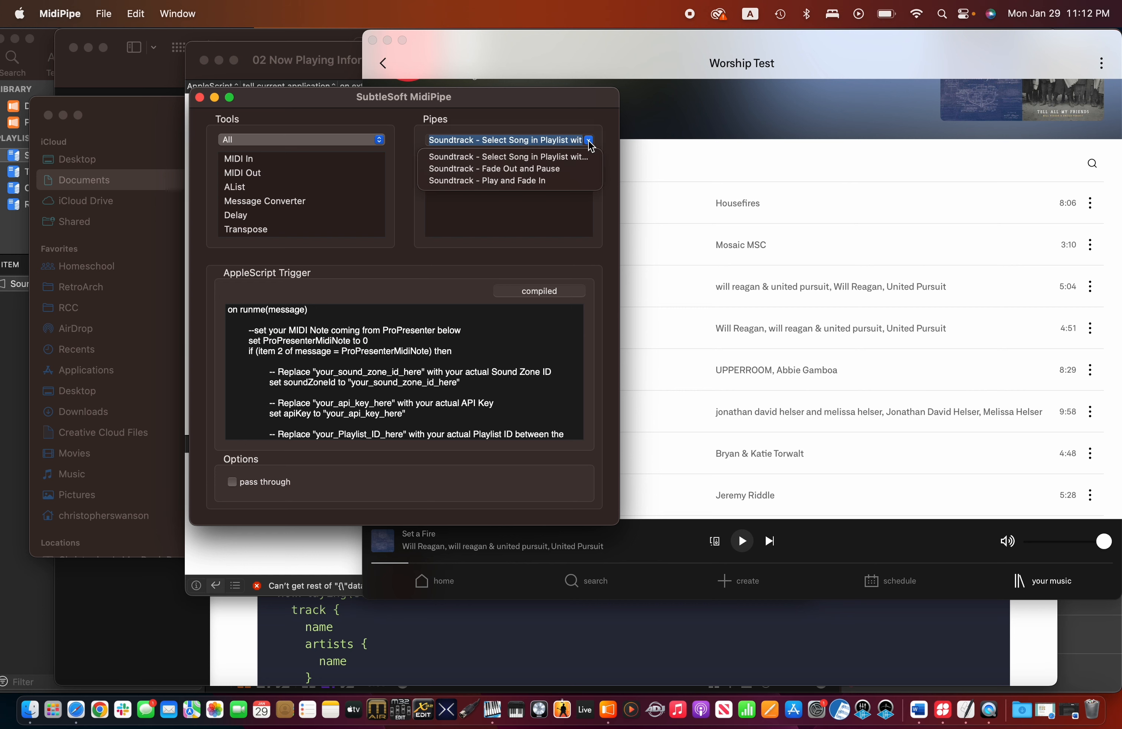
{"action": "left_click", "coordinate": [522, 170]}
{"action": "left_click", "coordinate": [491, 174]}
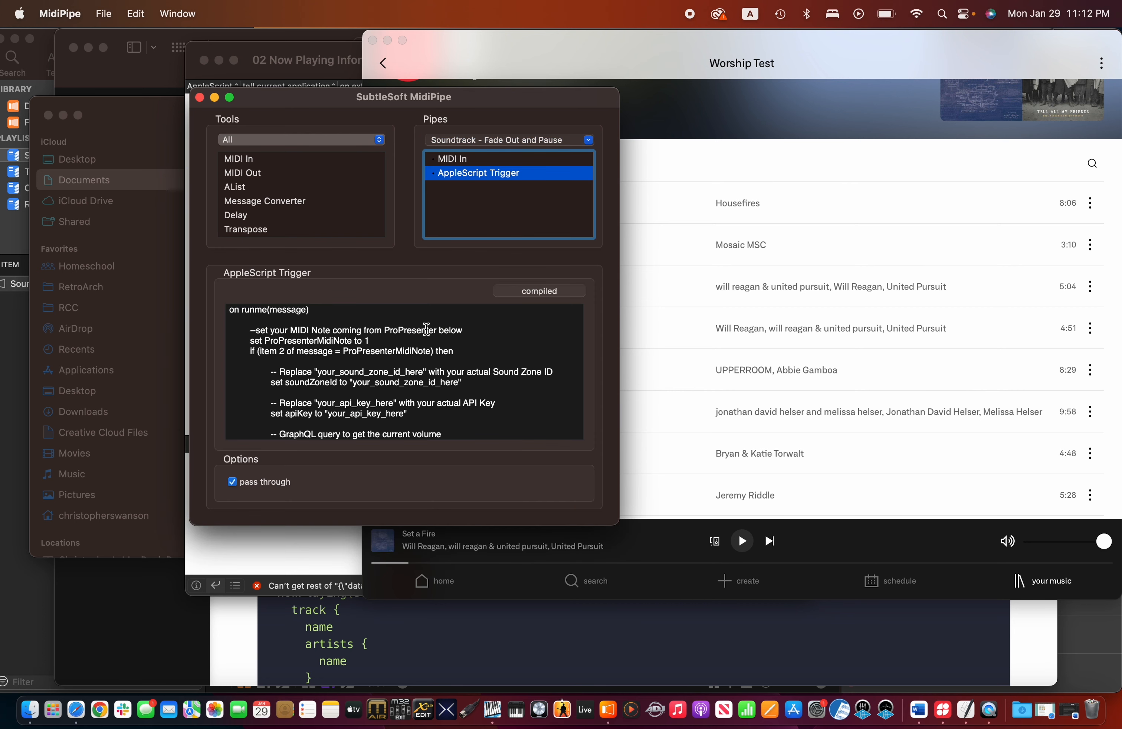
{"action": "left_click", "coordinate": [591, 140]}
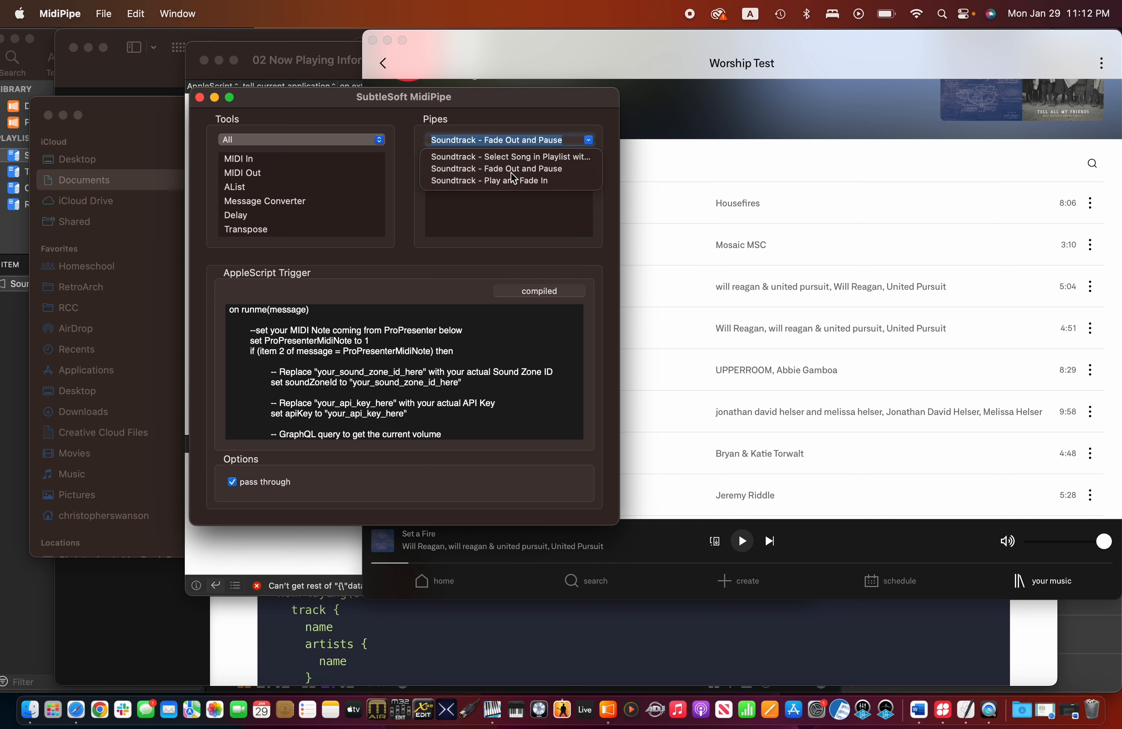
{"action": "left_click", "coordinate": [495, 182]}
{"action": "left_click", "coordinate": [491, 174]}
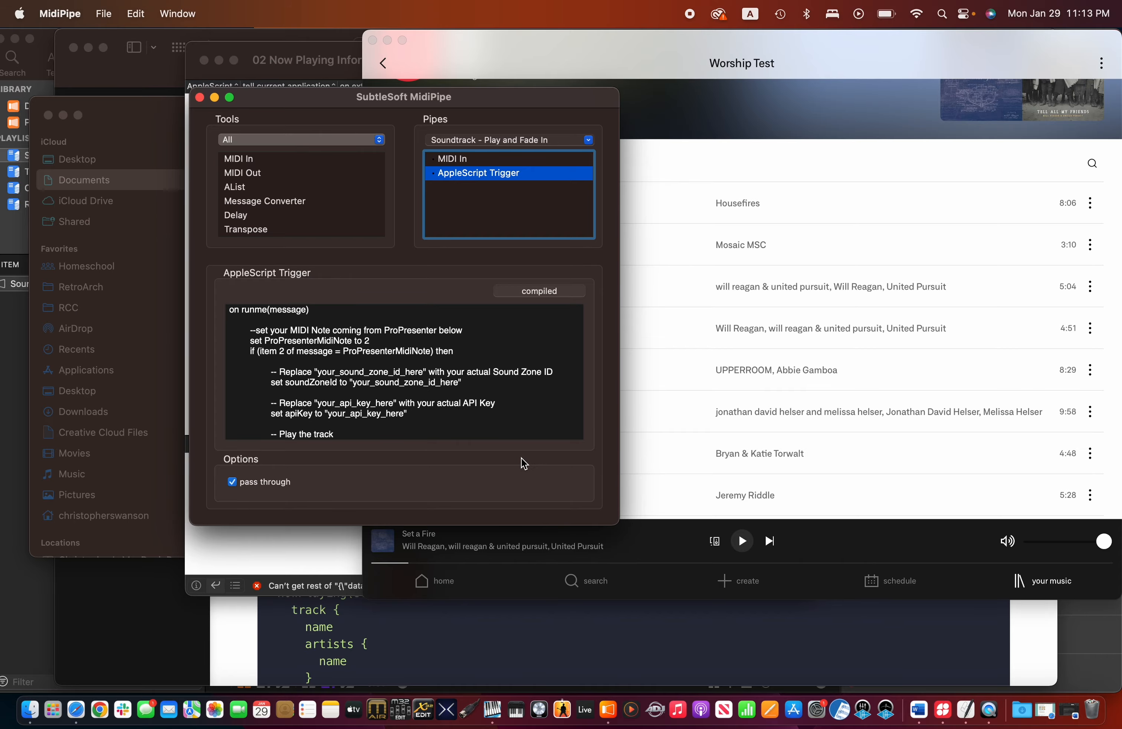
Step: Switch to ProPresenter and find the Soundtrack Control MIDI Note On communication action available for the Soundtrack Play Track w Fades macro
{"action": "key", "text": "ctrl+Up"}
{"action": "left_click", "coordinate": [802, 272]}
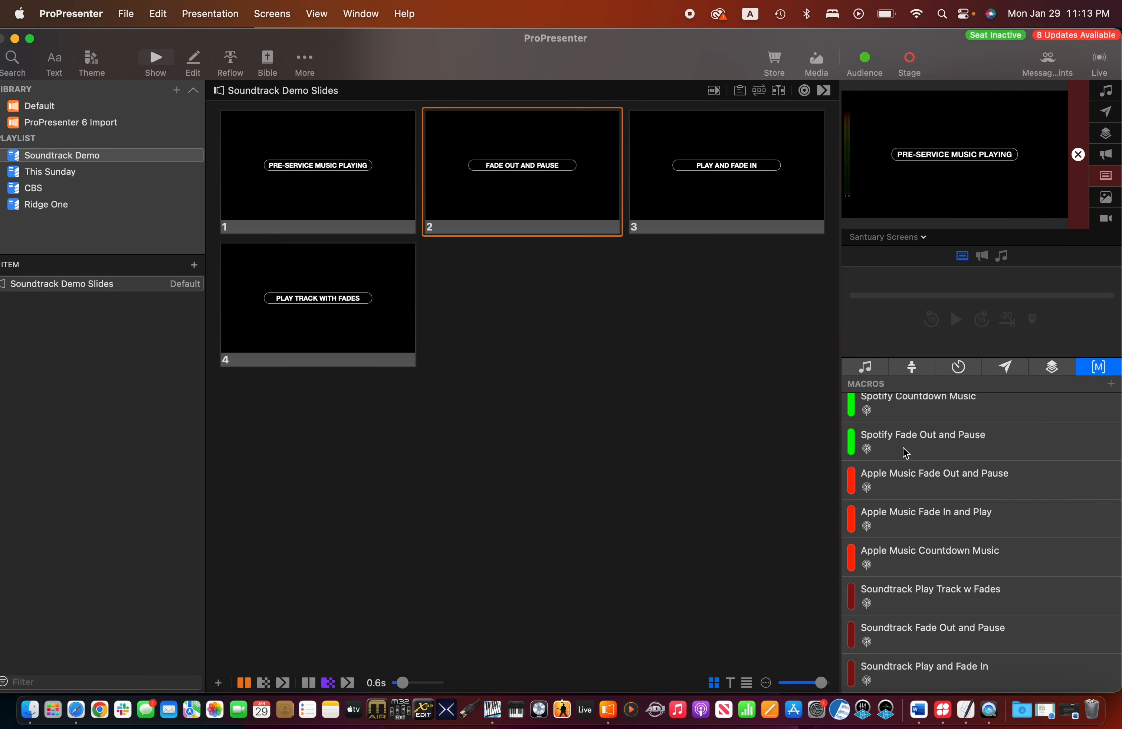
{"action": "right_click", "coordinate": [906, 598]}
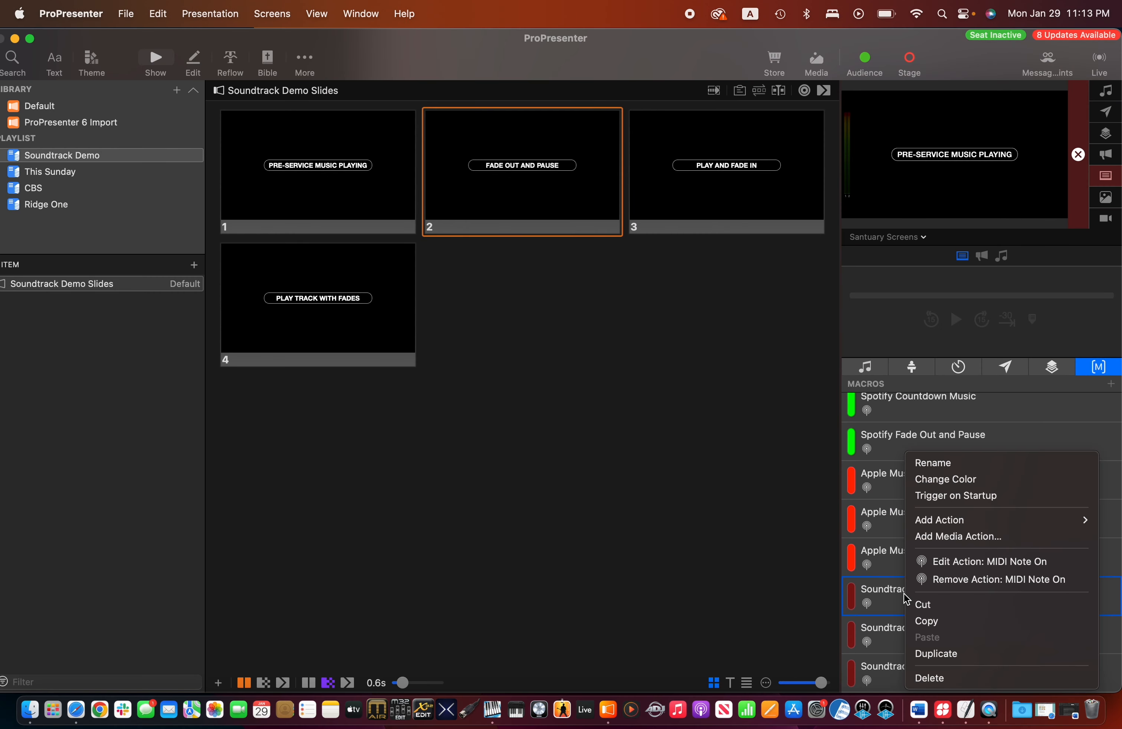
{"action": "mouse_move", "coordinate": [958, 522]}
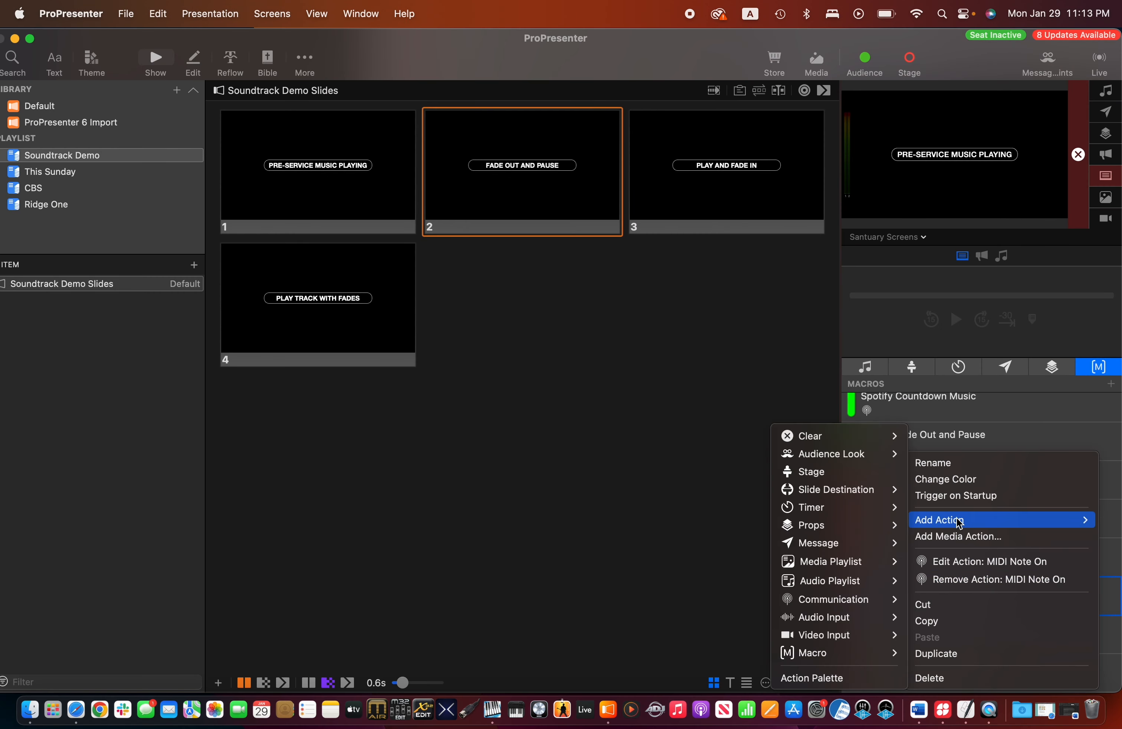
{"action": "mouse_move", "coordinate": [842, 602]}
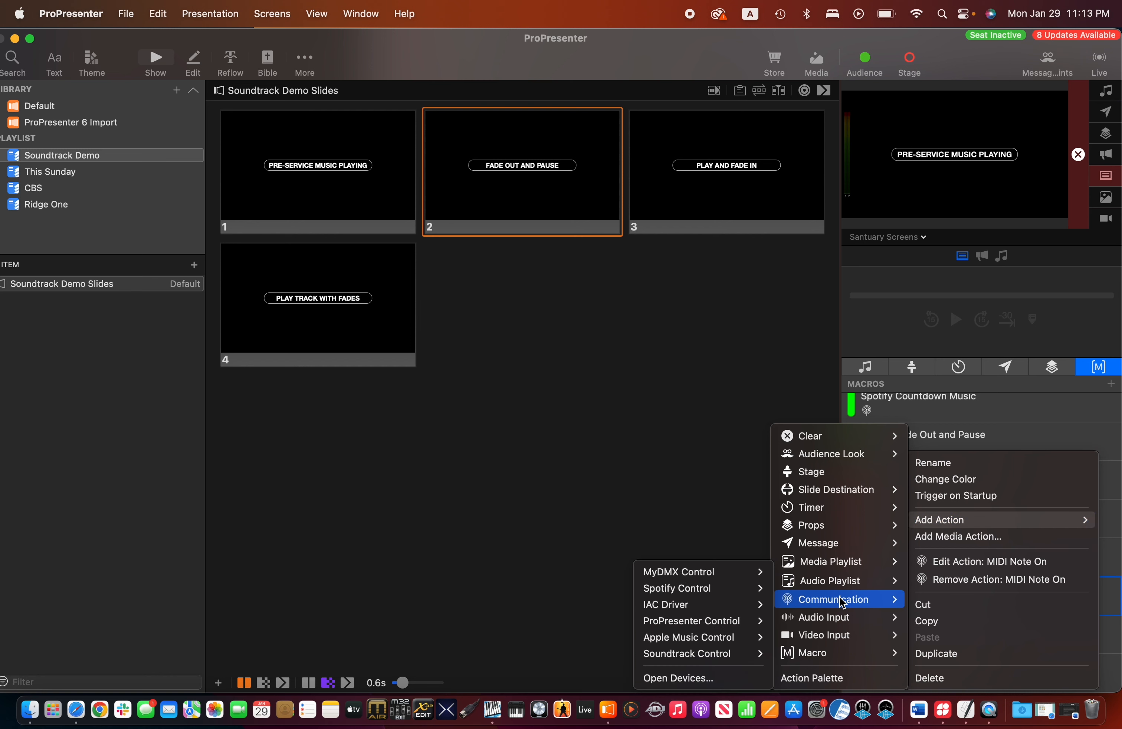
{"action": "mouse_move", "coordinate": [677, 657]}
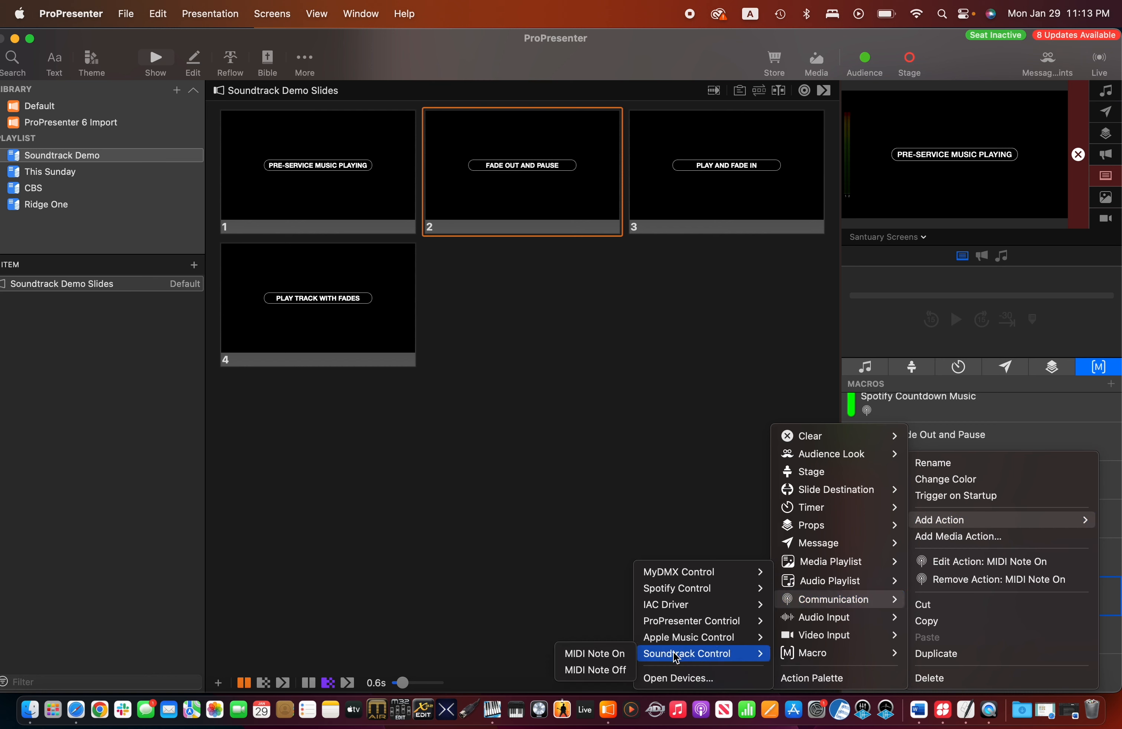
{"action": "left_click", "coordinate": [589, 654]}
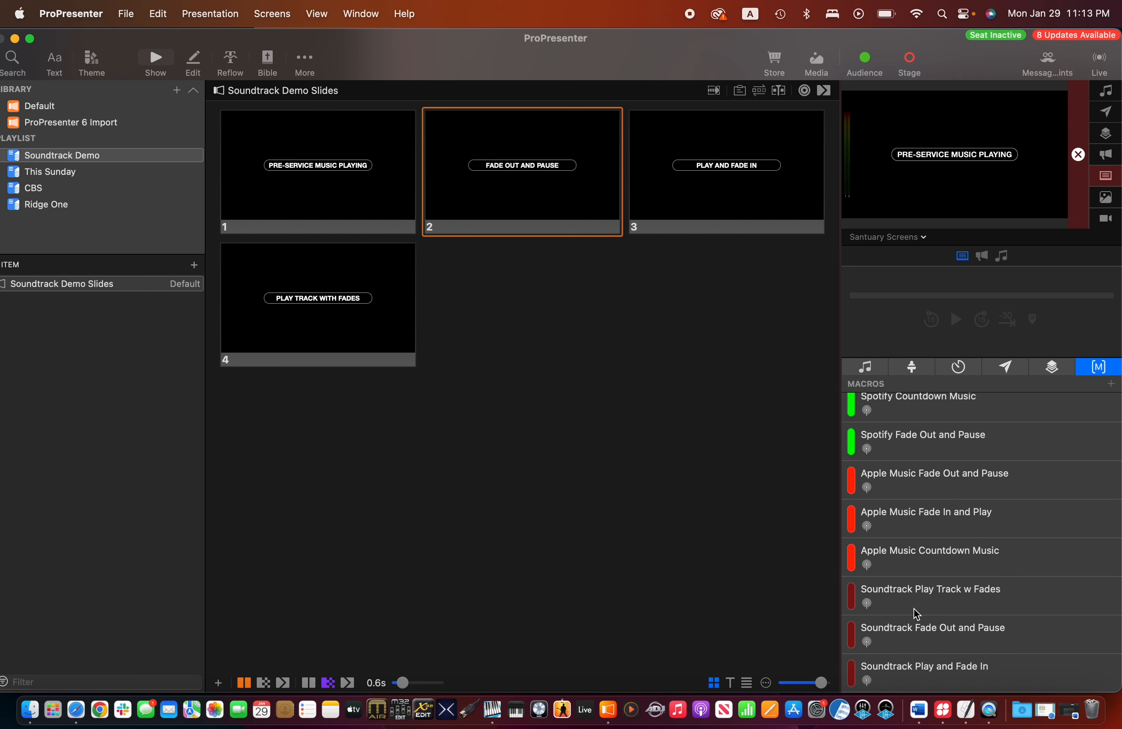
Step: Open the existing MIDI Note On action of the Soundtrack Play Track w Fades macro, look through the available notes, and close it
{"action": "right_click", "coordinate": [897, 601]}
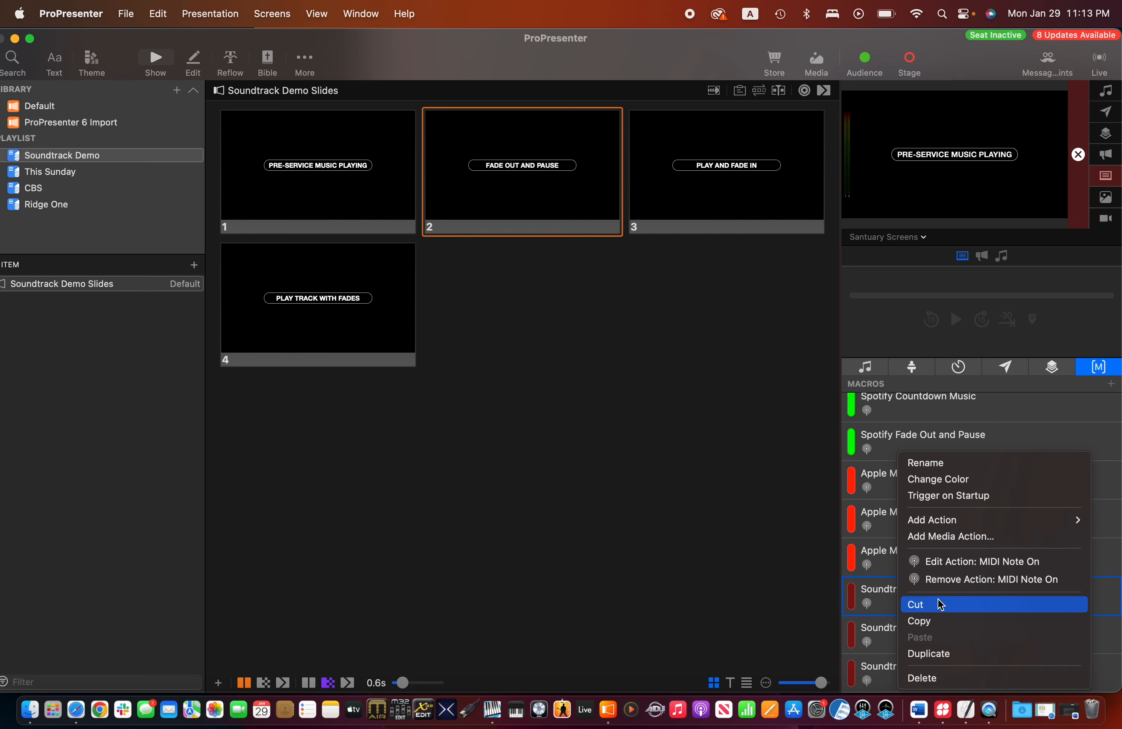
{"action": "left_click", "coordinate": [942, 562]}
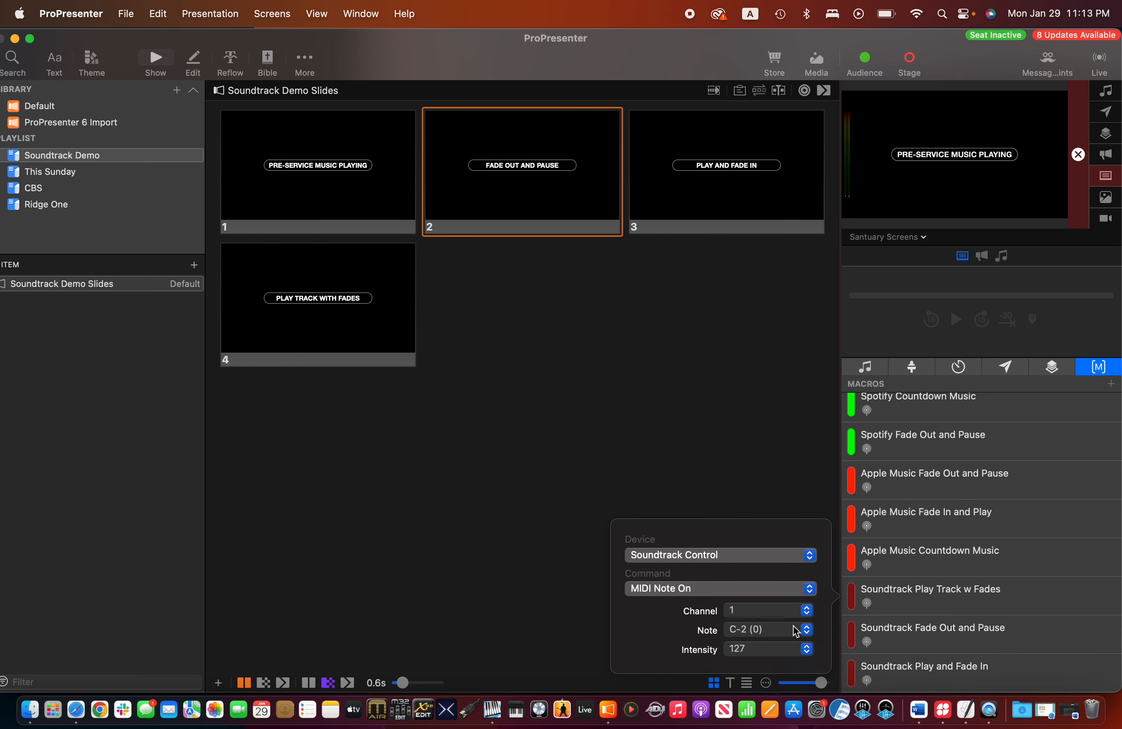
{"action": "left_click", "coordinate": [807, 630]}
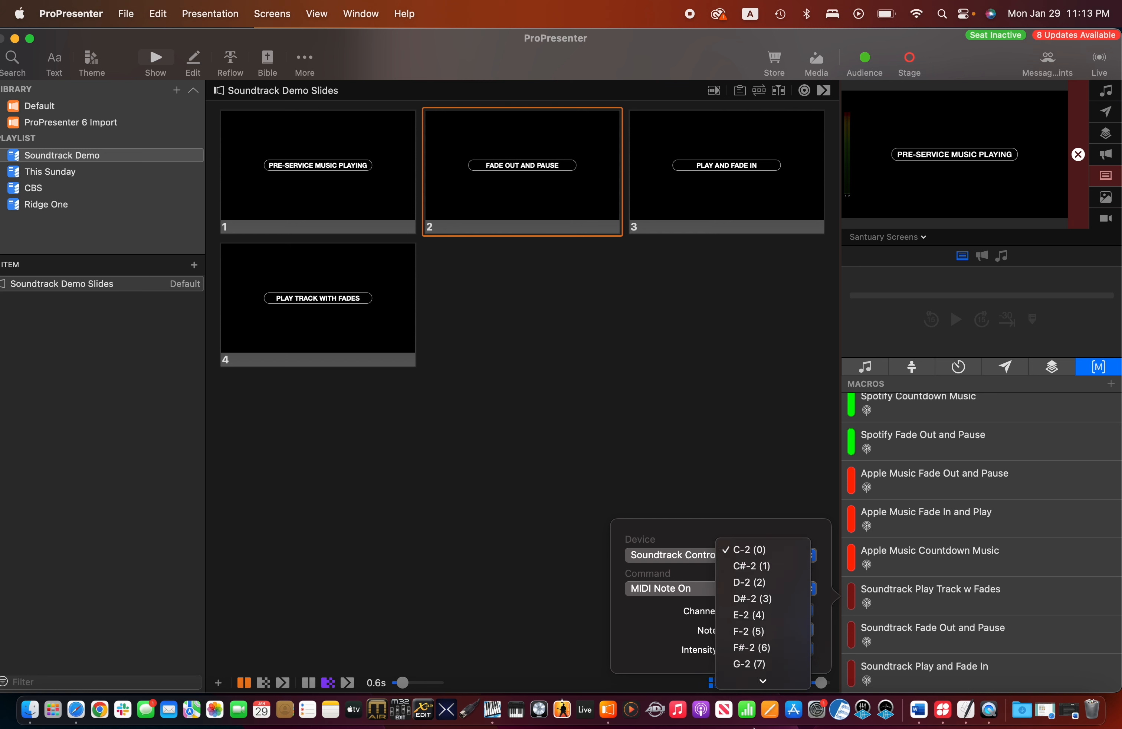
{"action": "mouse_move", "coordinate": [754, 727]}
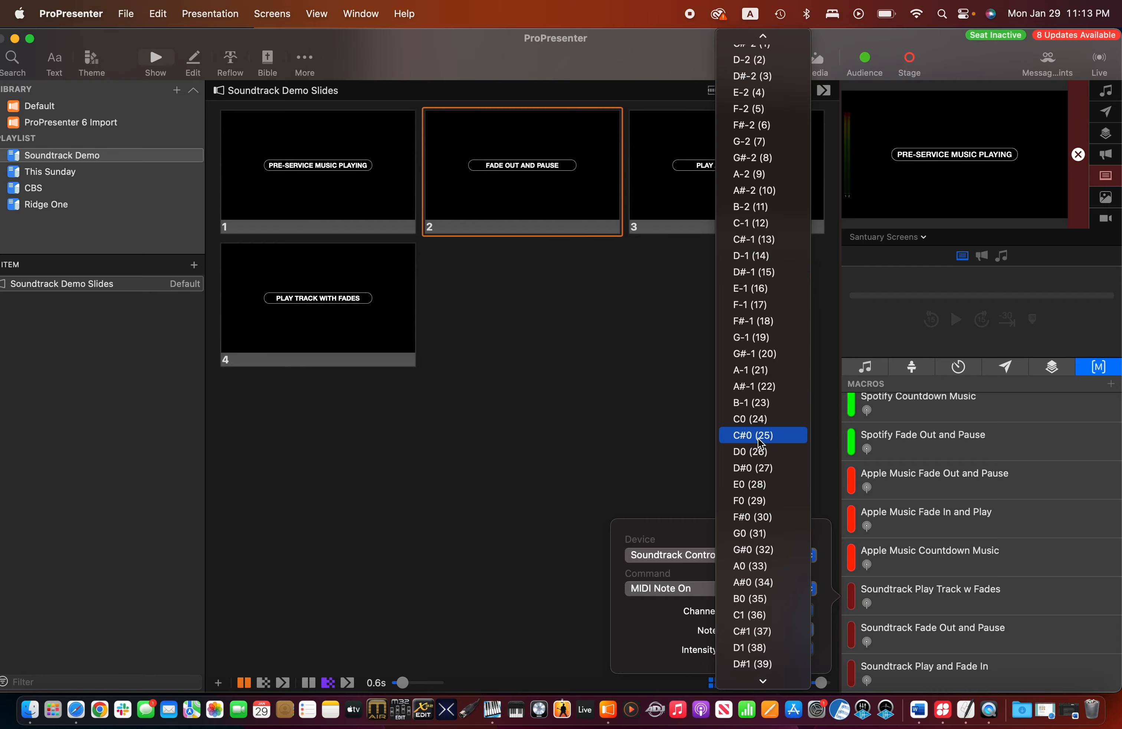
{"action": "left_click", "coordinate": [556, 519]}
Step: Switch to MidiPipe and check the ProPresenterMidiNote lines in the Play and Fade In and Select Song in Playlist trigger scripts
{"action": "key", "text": "ctrl+Up"}
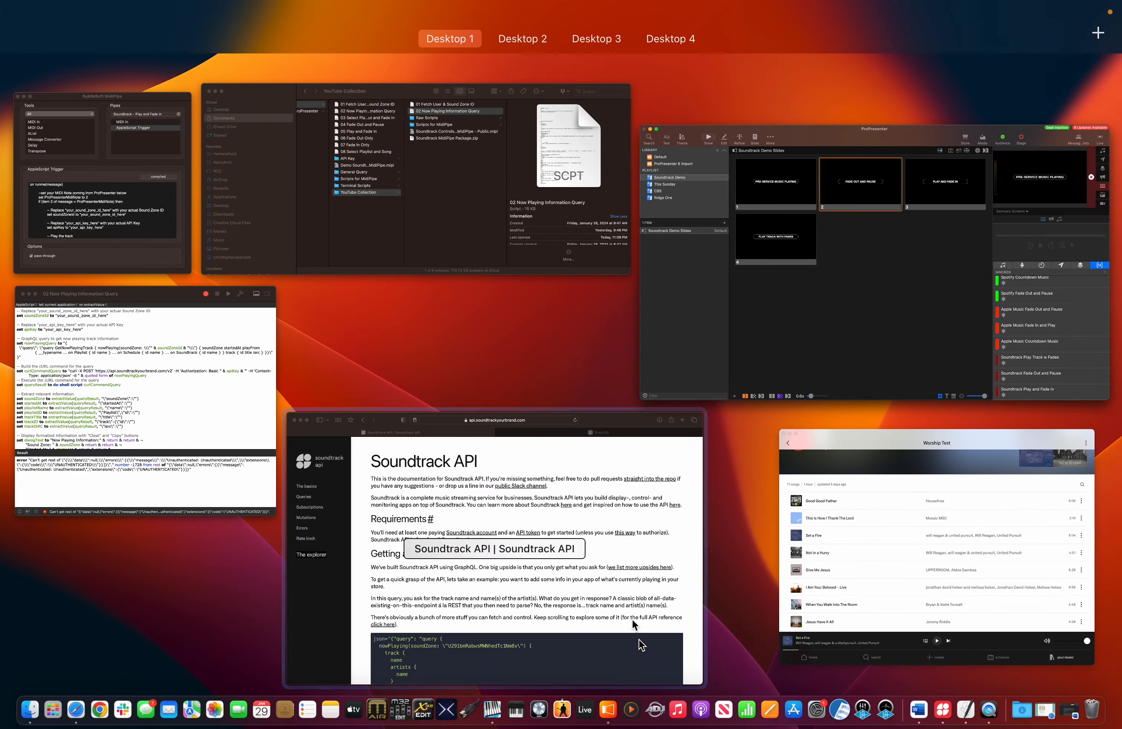
{"action": "left_click", "coordinate": [417, 185]}
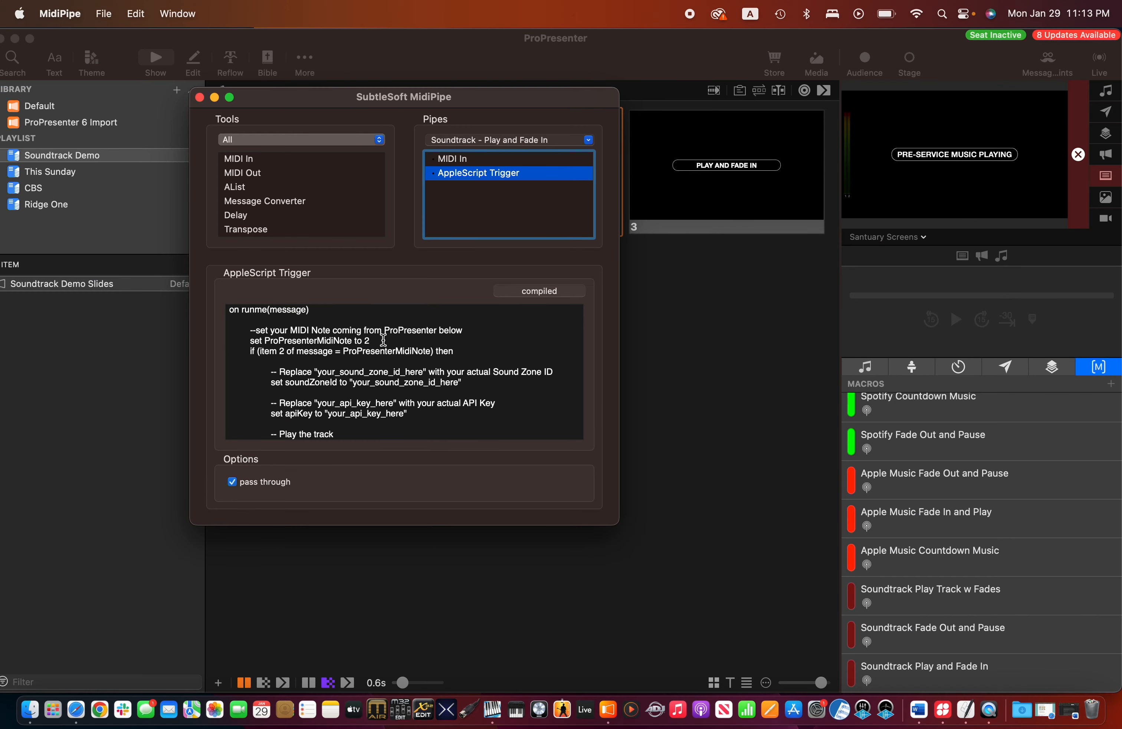
{"action": "left_click", "coordinate": [380, 340]}
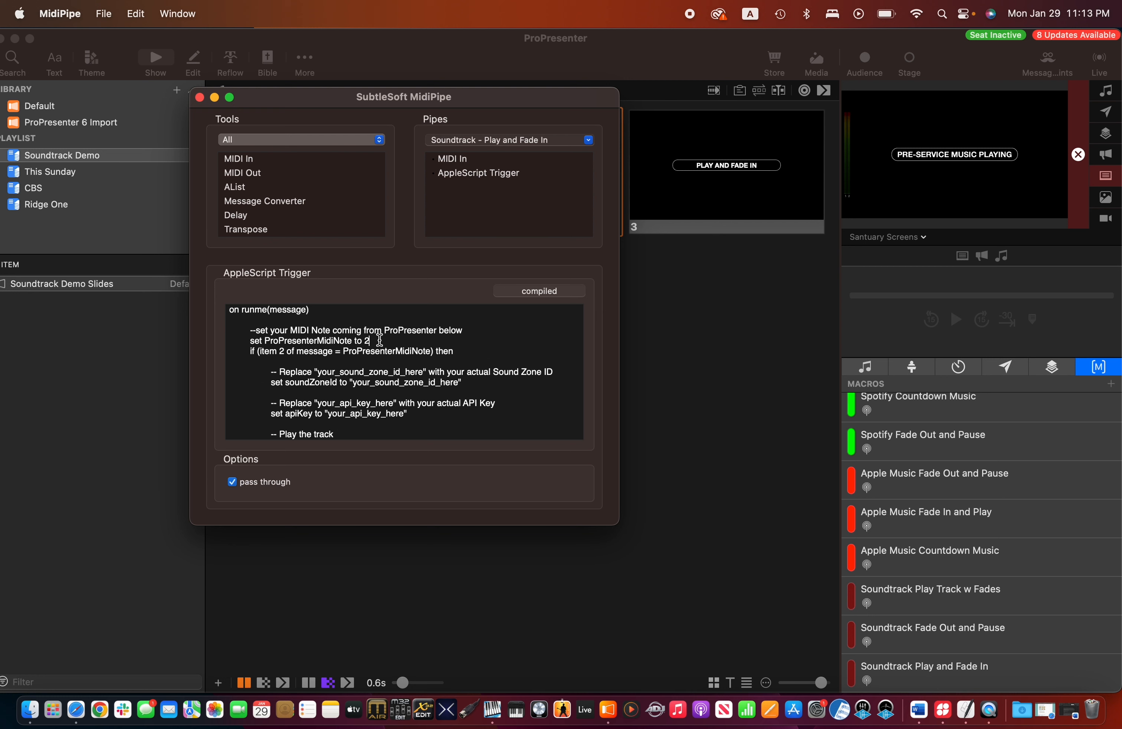
{"action": "left_click", "coordinate": [588, 141]}
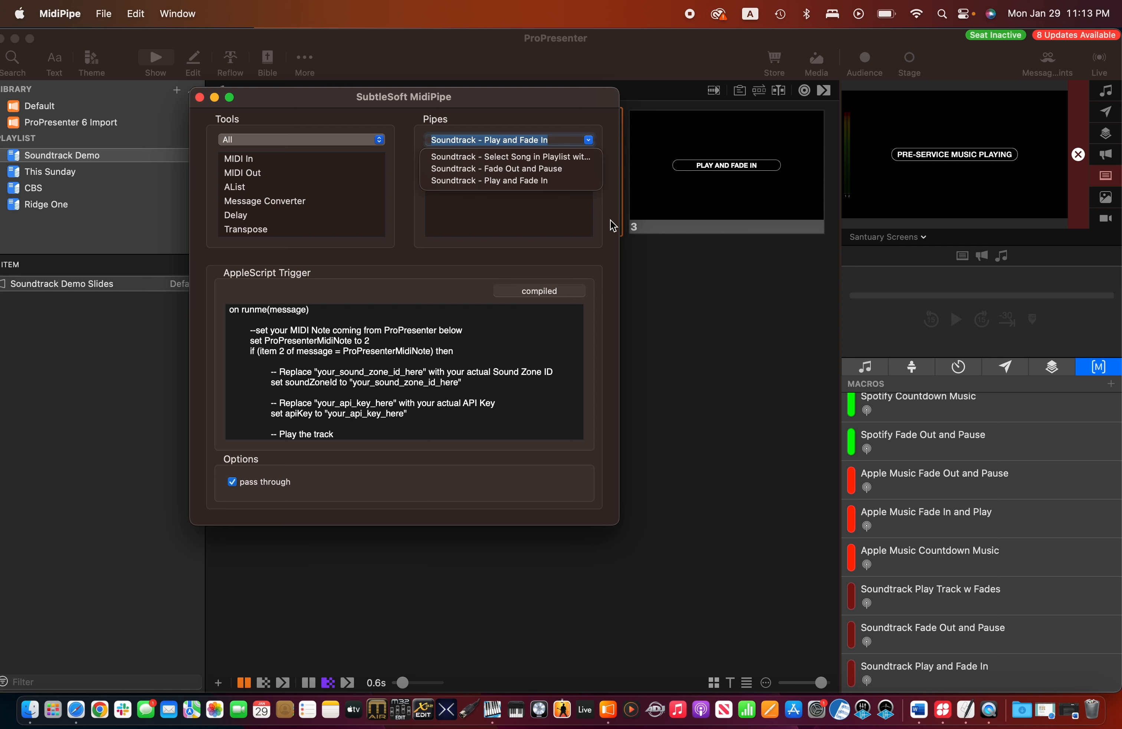
{"action": "left_click", "coordinate": [520, 157]}
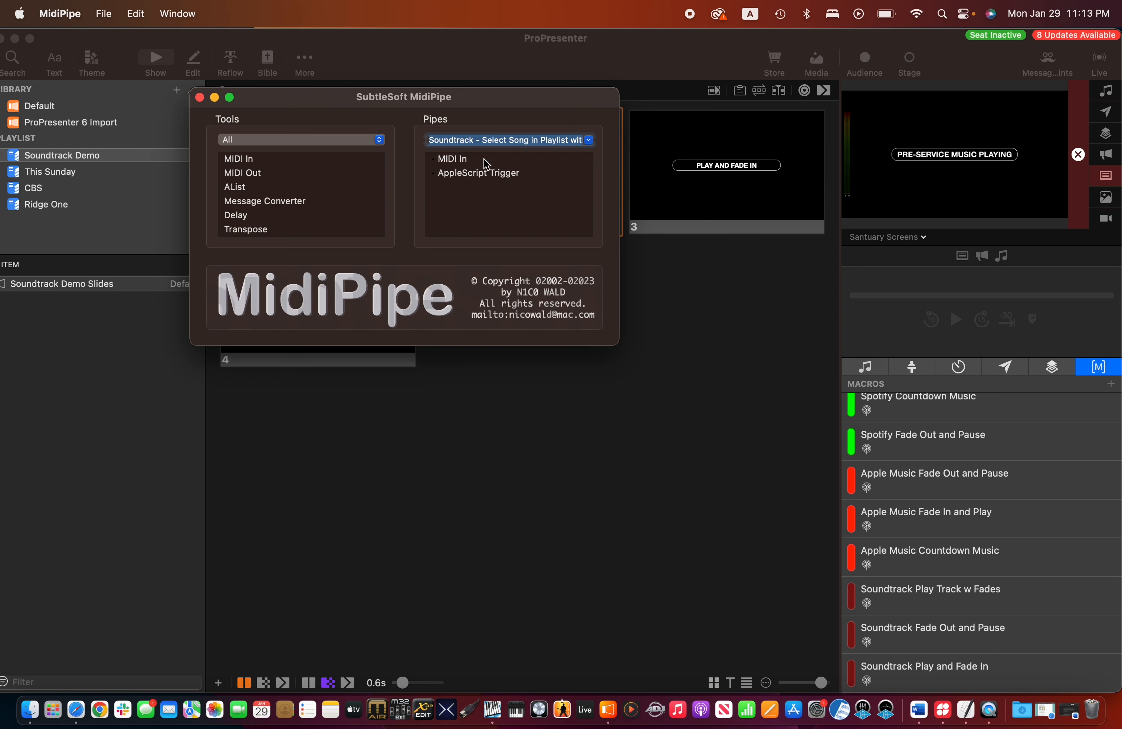
{"action": "left_click", "coordinate": [455, 174]}
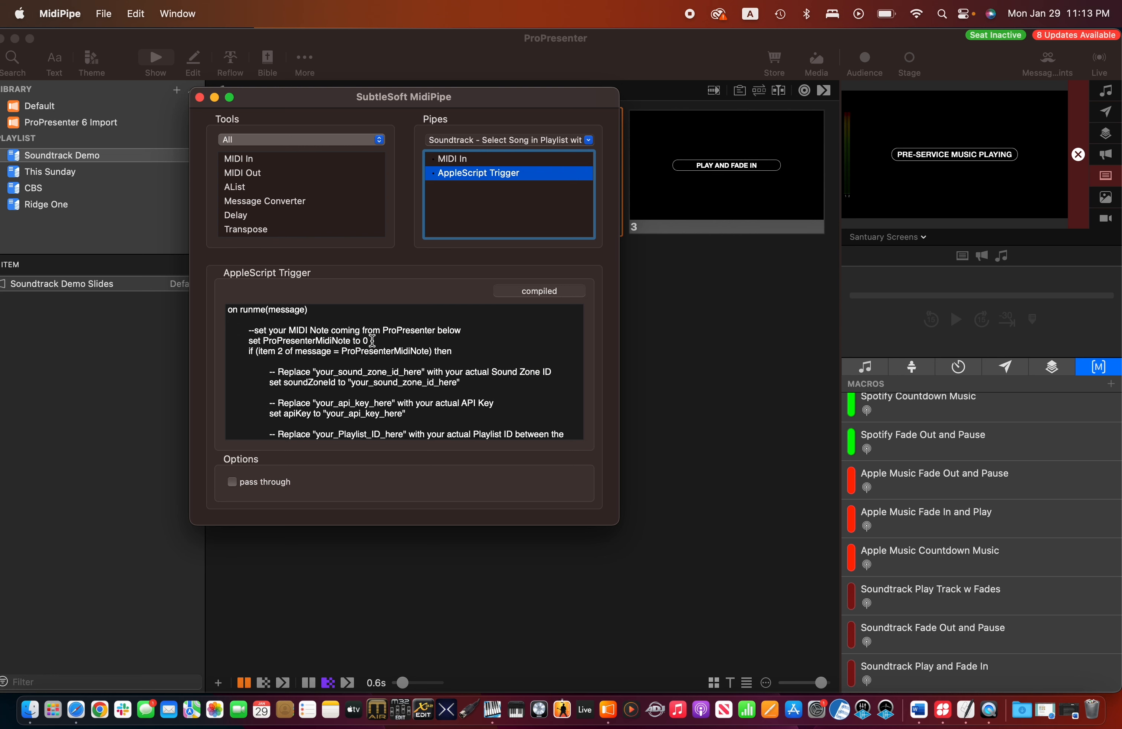
Step: Switch back to ProPresenter and open its Devices settings
{"action": "left_click", "coordinate": [484, 52]}
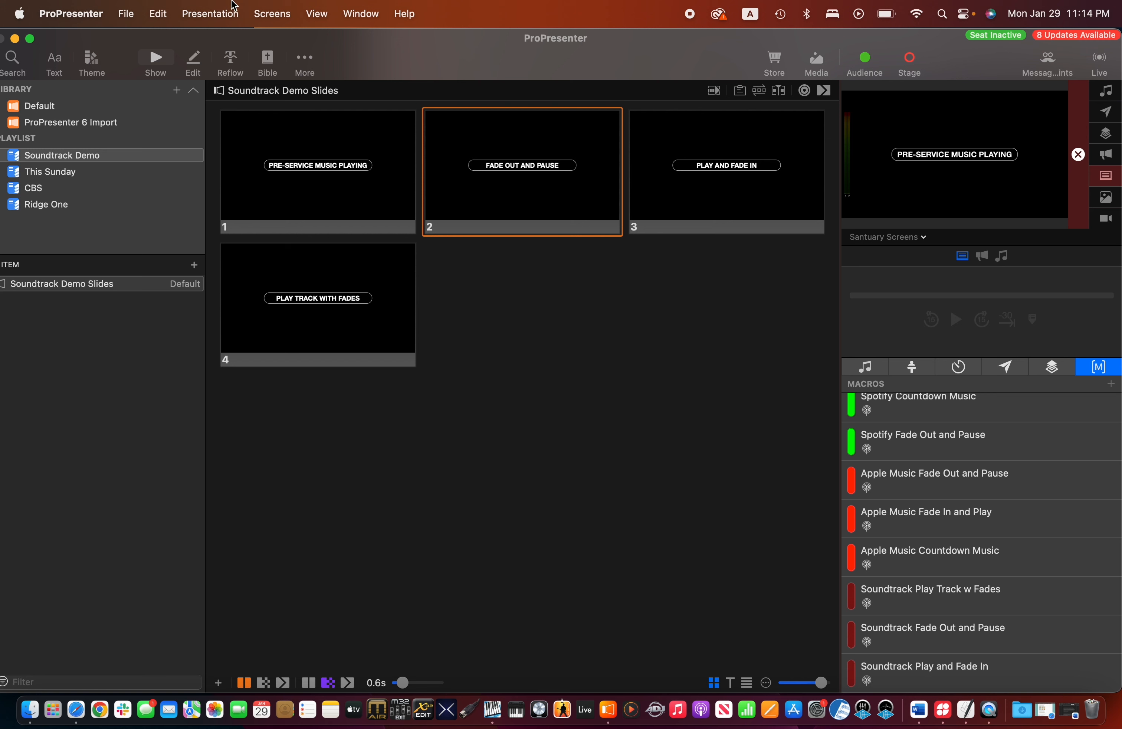
{"action": "left_click", "coordinate": [70, 13]}
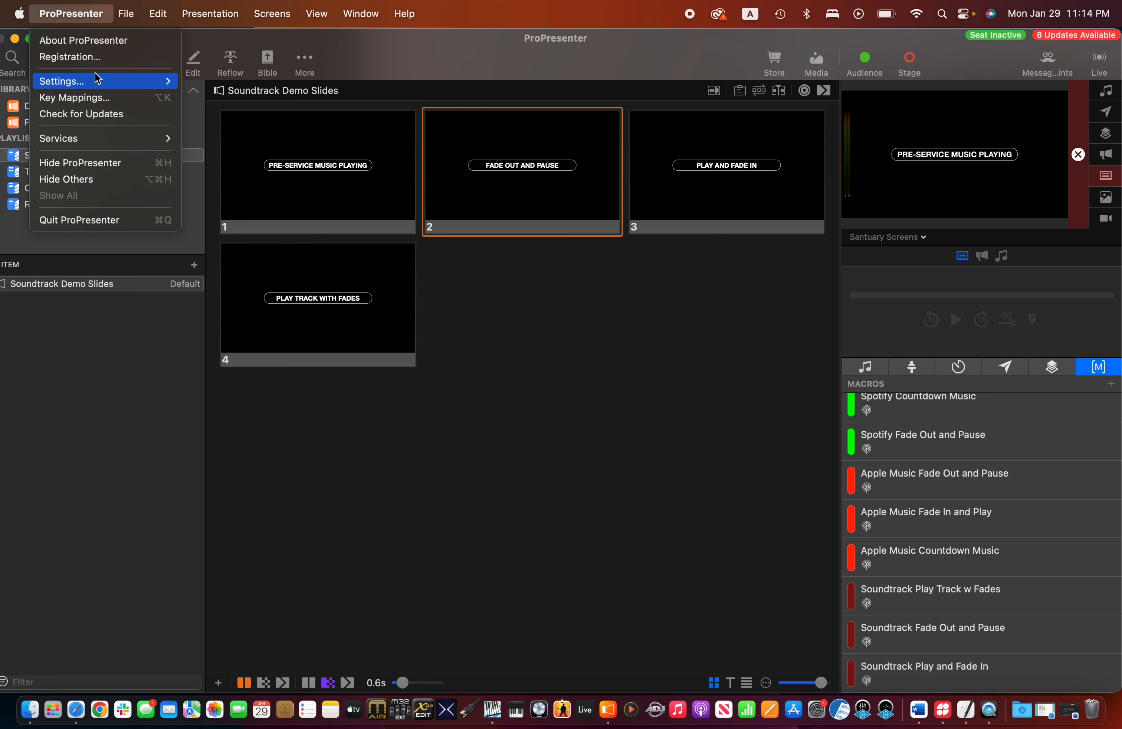
{"action": "mouse_move", "coordinate": [97, 80]}
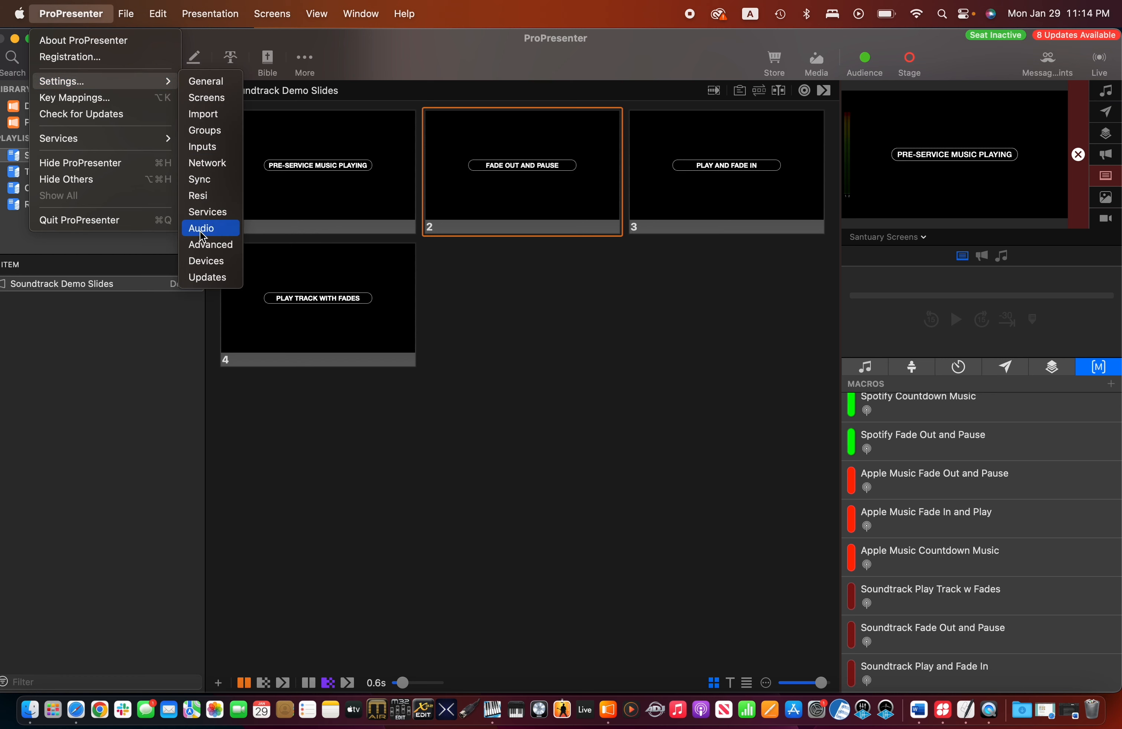
{"action": "left_click", "coordinate": [205, 261]}
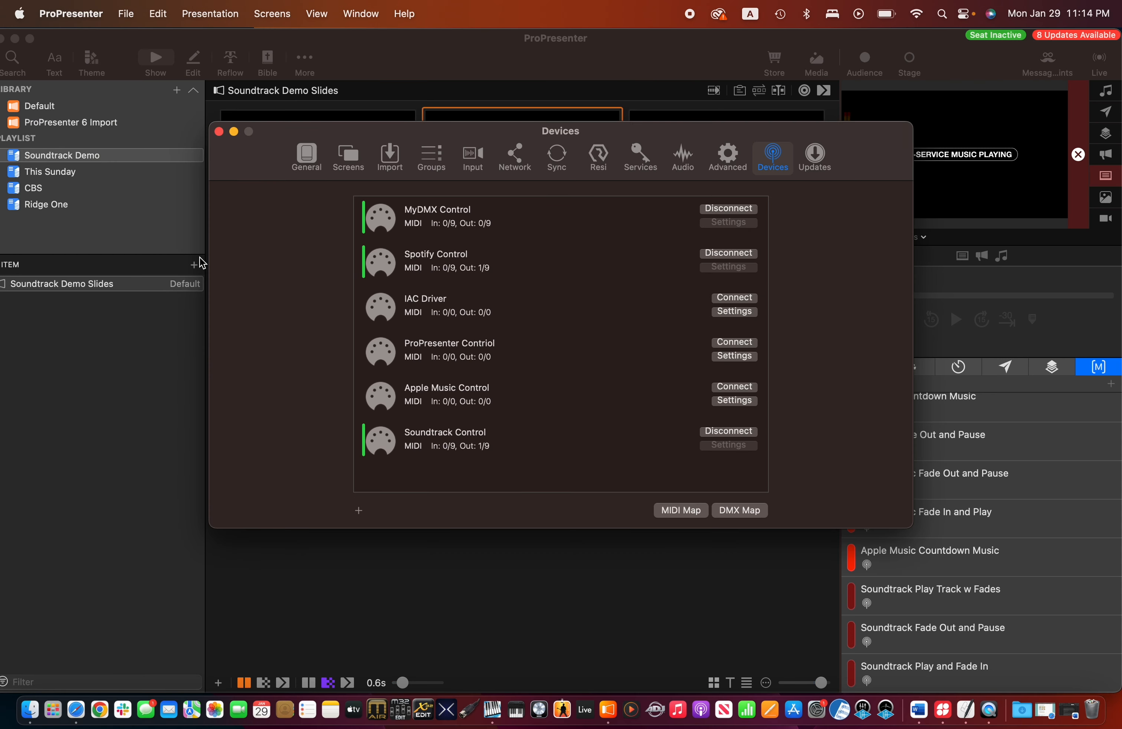
Step: Add a MIDI device, set its hardware to CoreMIDI Device, and return to the device list
{"action": "left_click", "coordinate": [358, 510]}
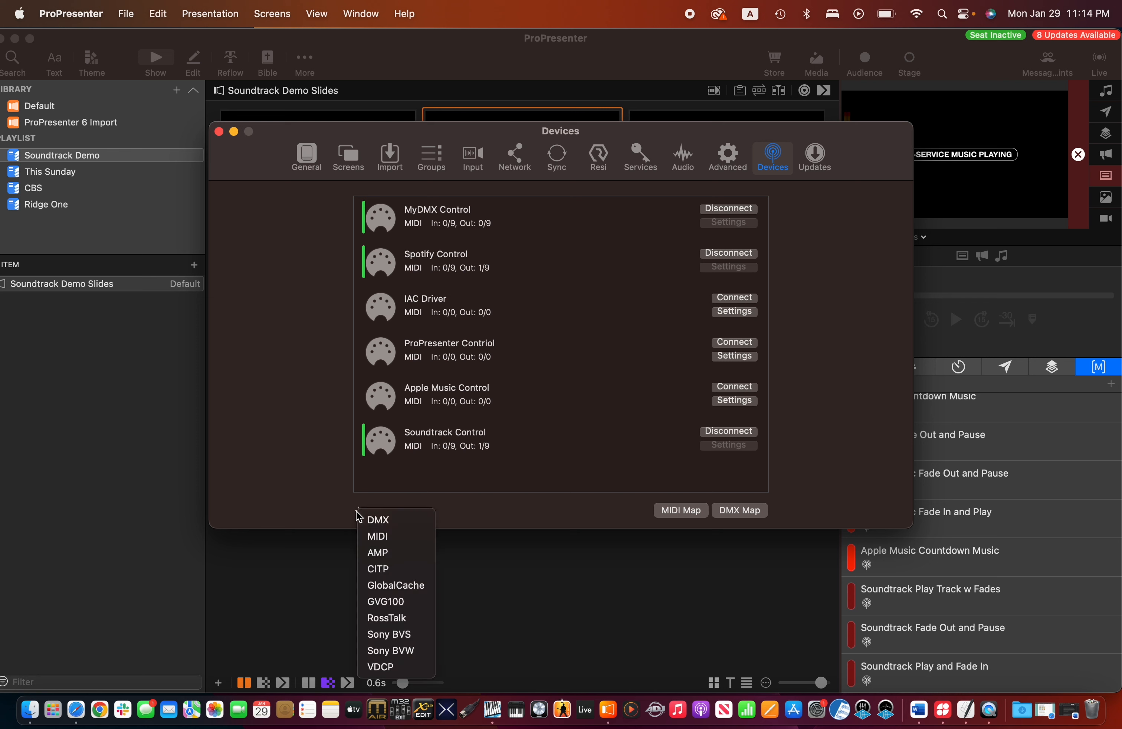
{"action": "left_click", "coordinate": [382, 535]}
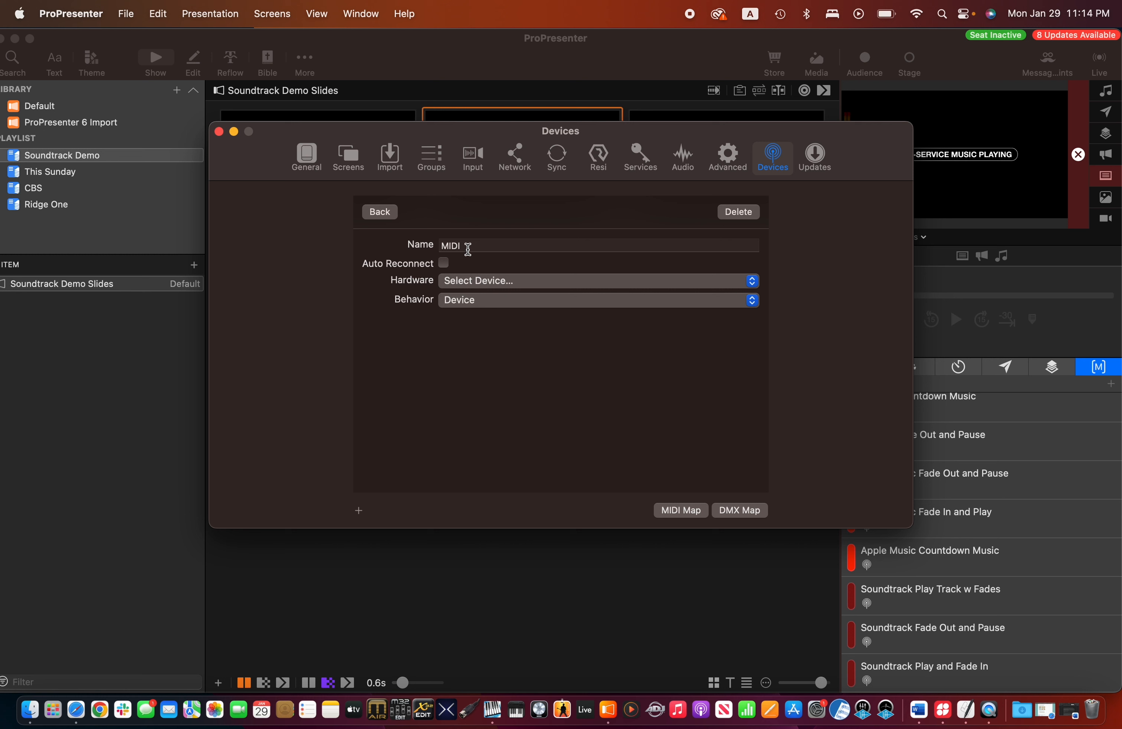
{"action": "left_click", "coordinate": [518, 281]}
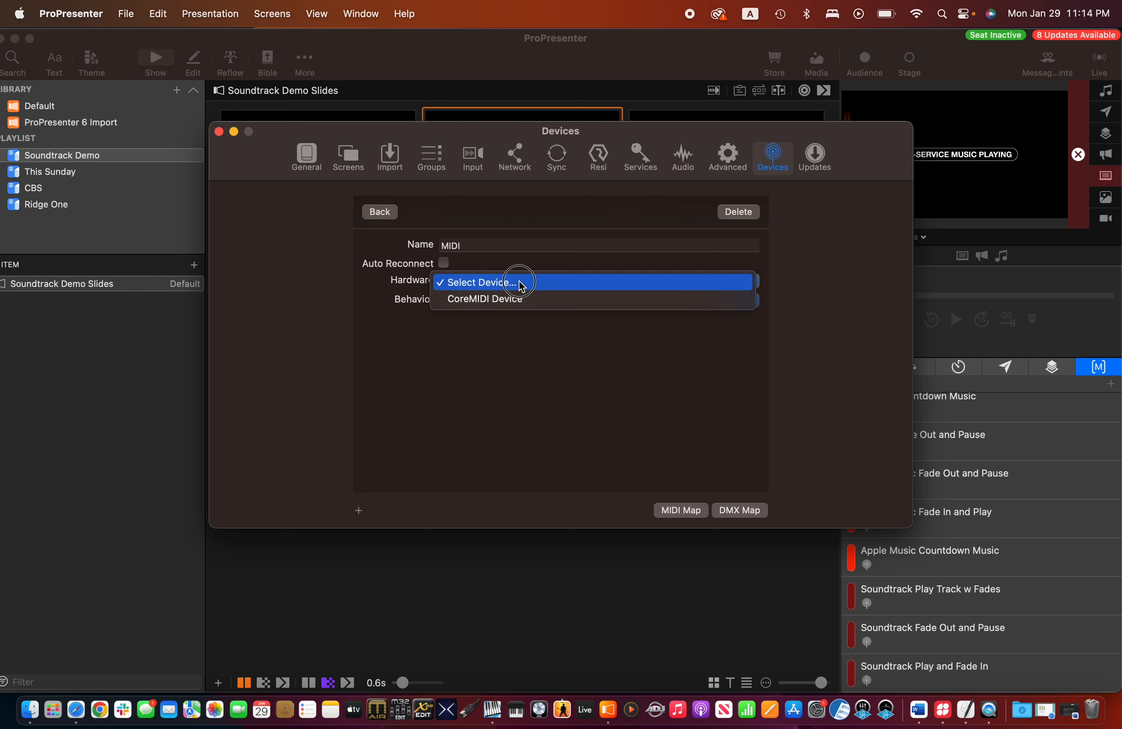
{"action": "left_click", "coordinate": [502, 307]}
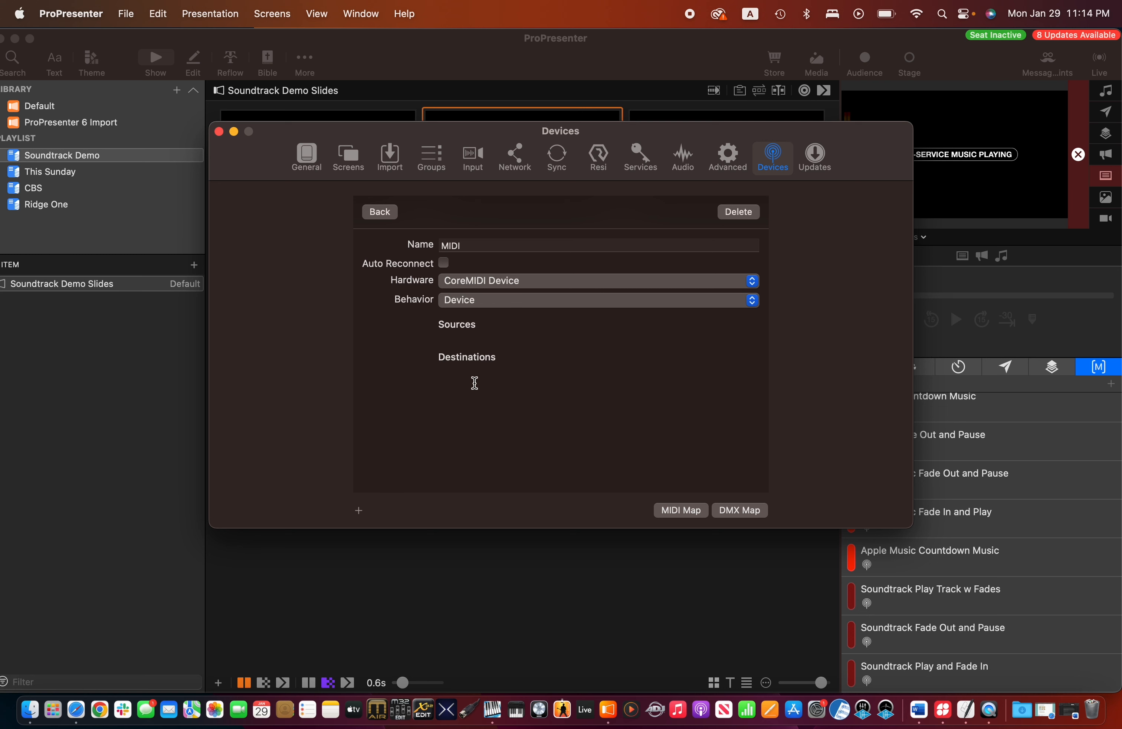
{"action": "left_click", "coordinate": [381, 211]}
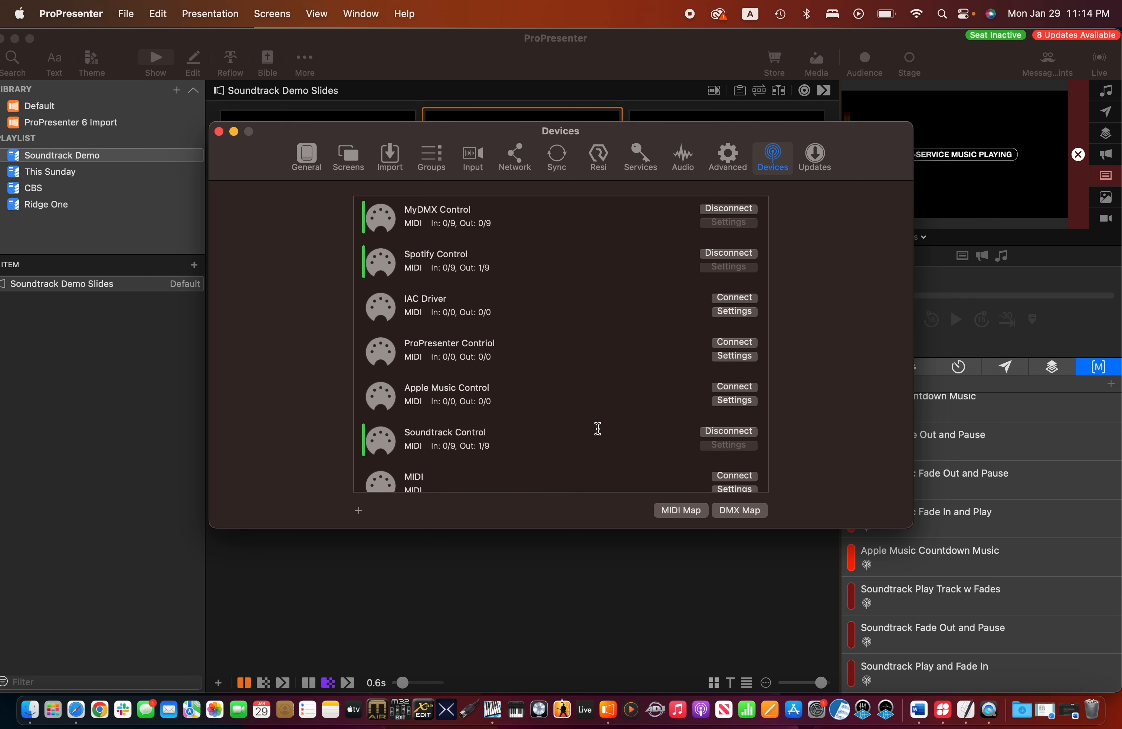
Step: Reopen the new MIDI device's settings, review its sources, and locate Soundtrack Control among its destinations
{"action": "scroll", "coordinate": [598, 429], "scroll_direction": "down", "scroll_amount": 2}
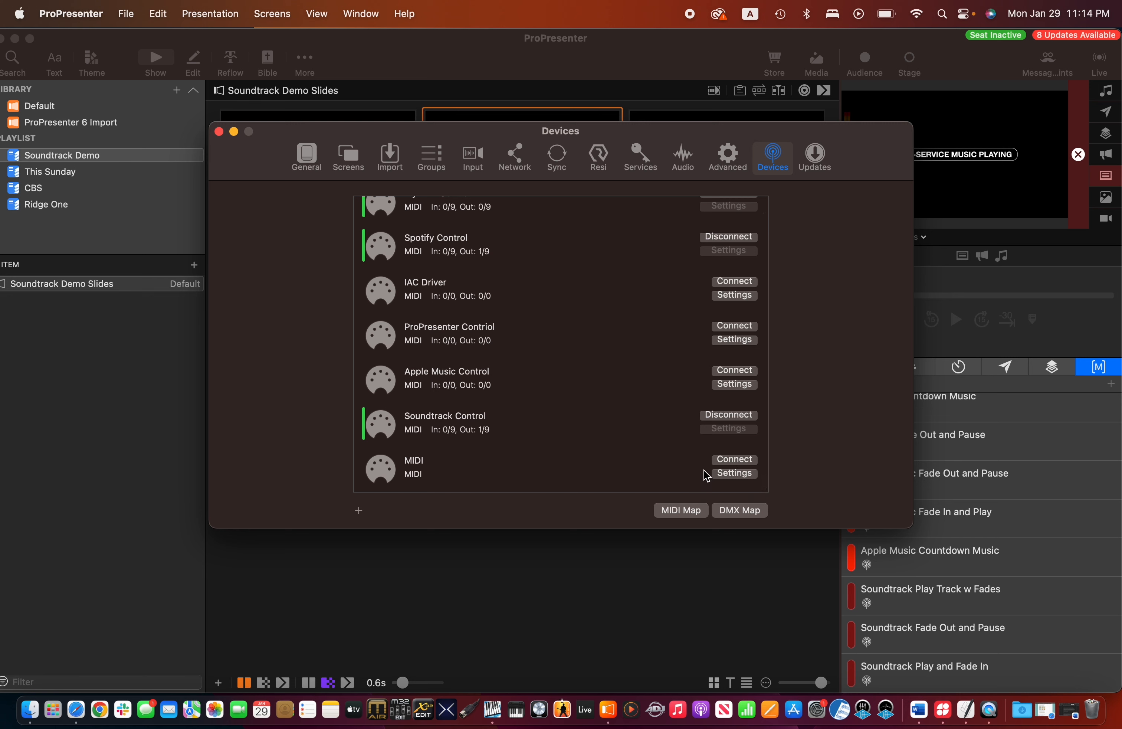
{"action": "left_click", "coordinate": [734, 474]}
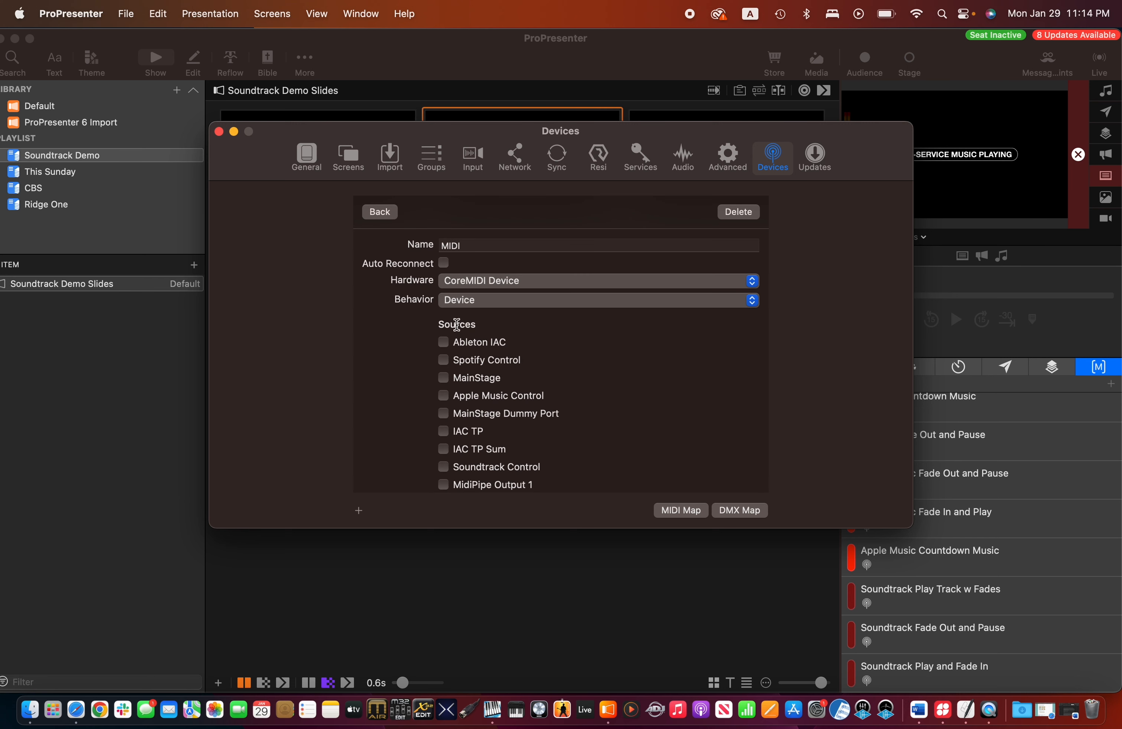
{"action": "scroll", "coordinate": [419, 371], "scroll_direction": "down", "scroll_amount": 2}
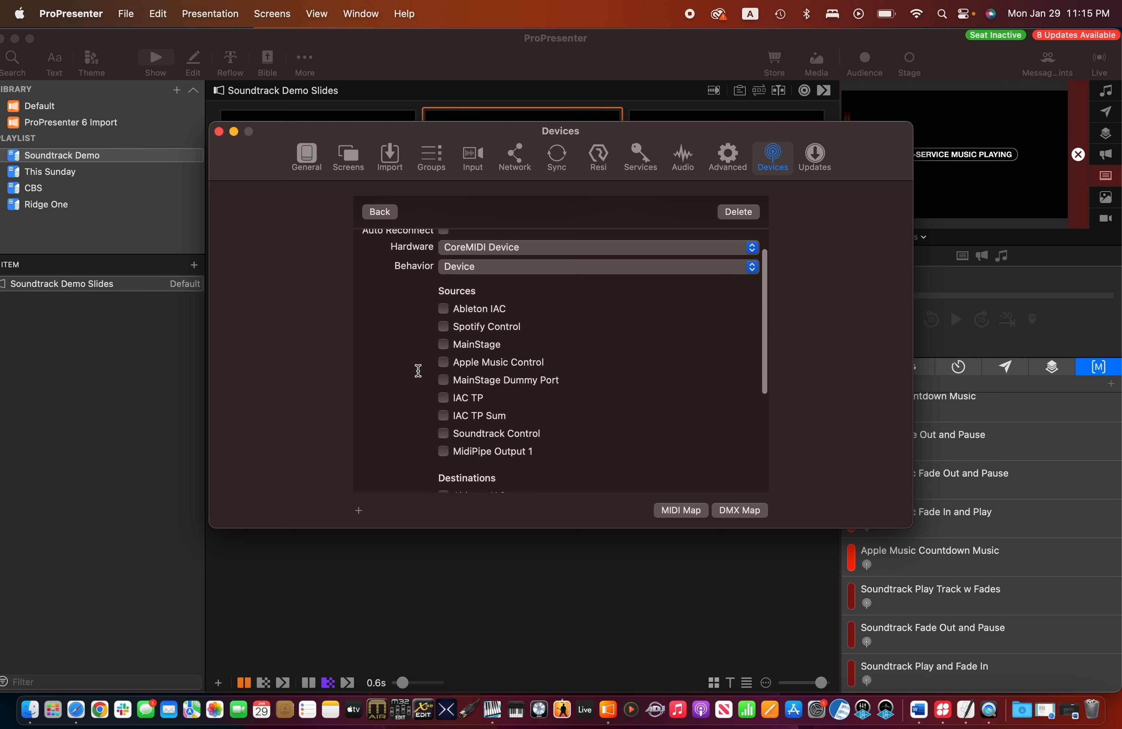
{"action": "scroll", "coordinate": [418, 371], "scroll_direction": "down", "scroll_amount": 1}
{"action": "scroll", "coordinate": [409, 417], "scroll_direction": "down", "scroll_amount": 5}
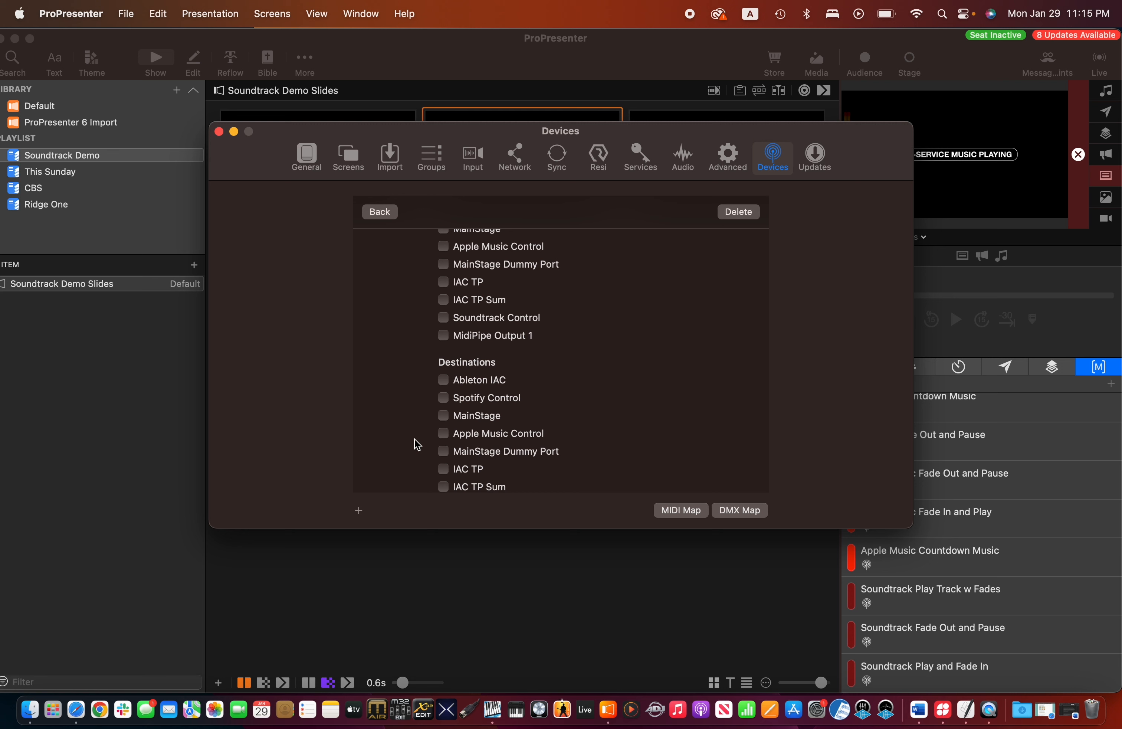
{"action": "scroll", "coordinate": [486, 435], "scroll_direction": "down", "scroll_amount": 3}
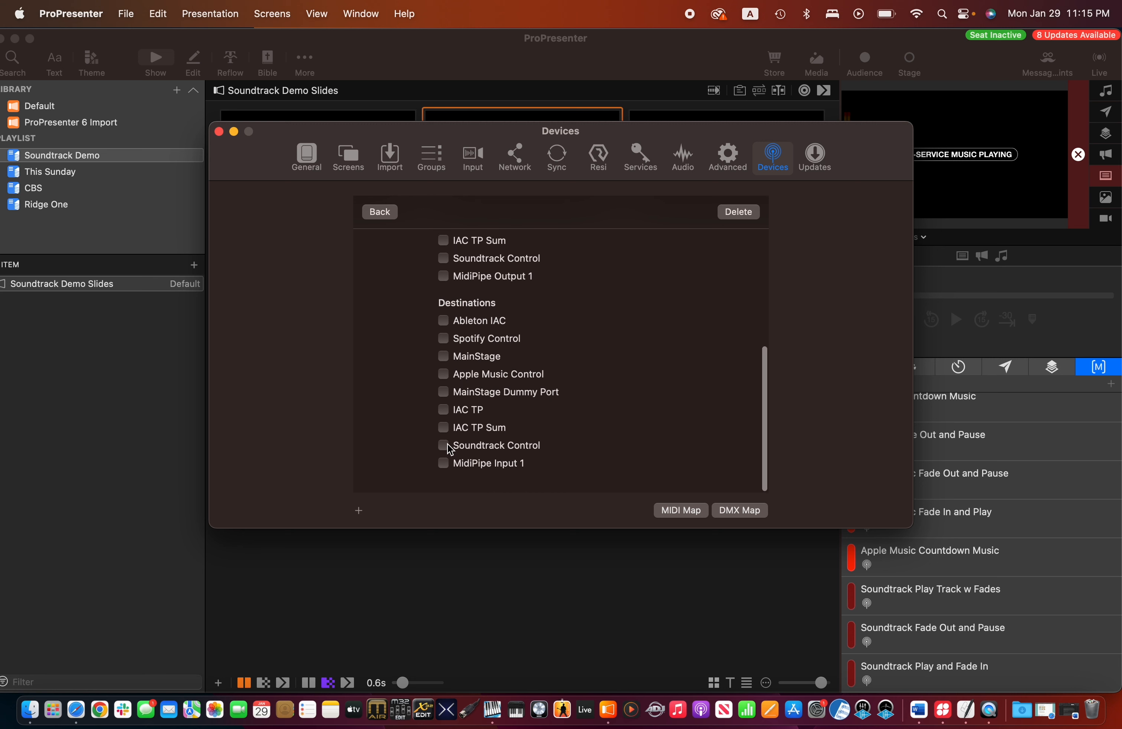
{"action": "left_click", "coordinate": [446, 447]}
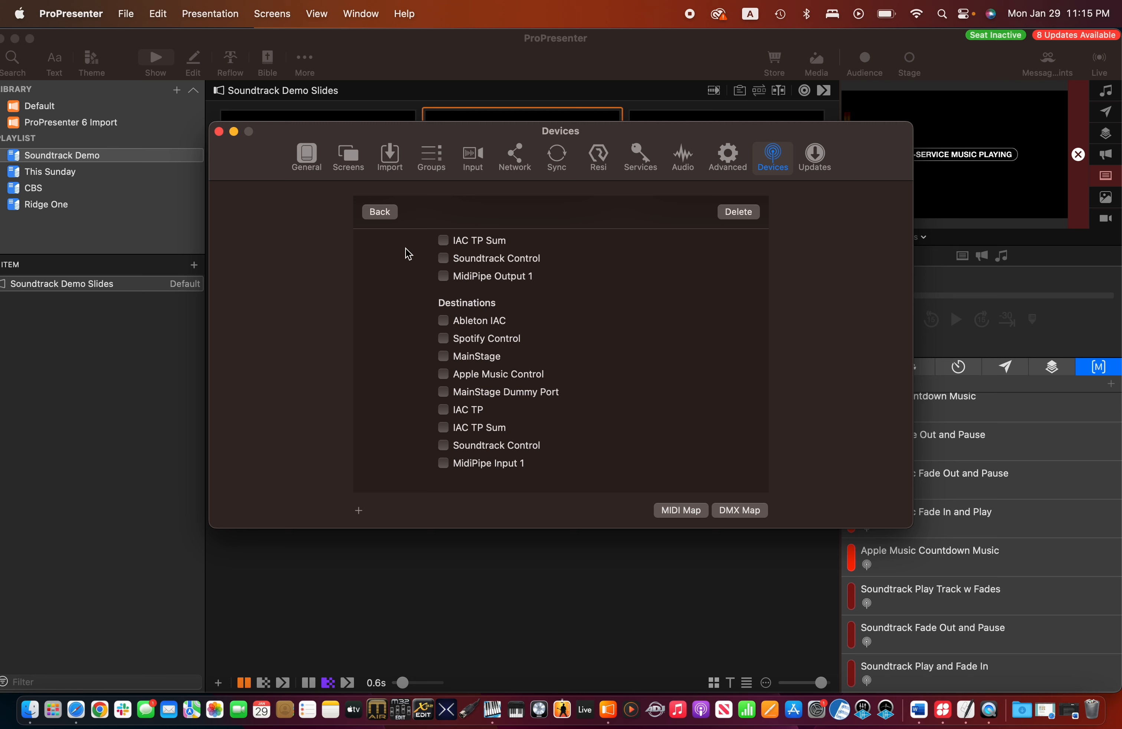
Step: Reopen the newly added MIDI device's settings, delete the device, and close the Devices window
{"action": "left_click", "coordinate": [381, 211]}
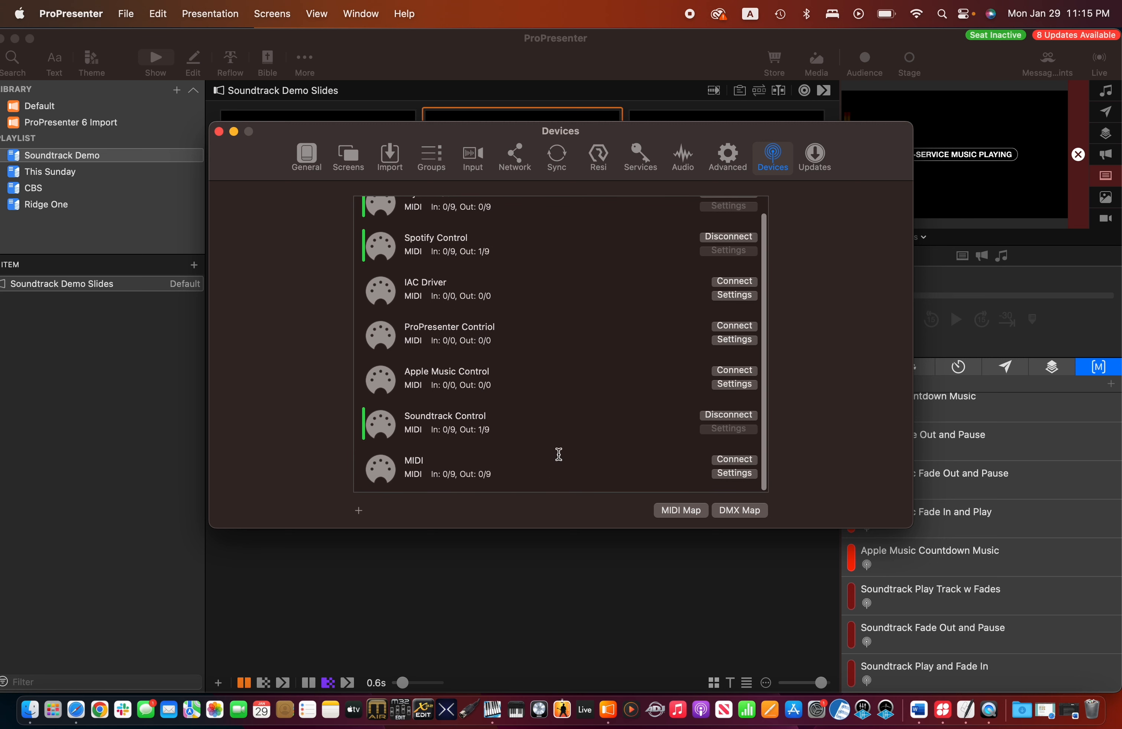
{"action": "left_click", "coordinate": [729, 467]}
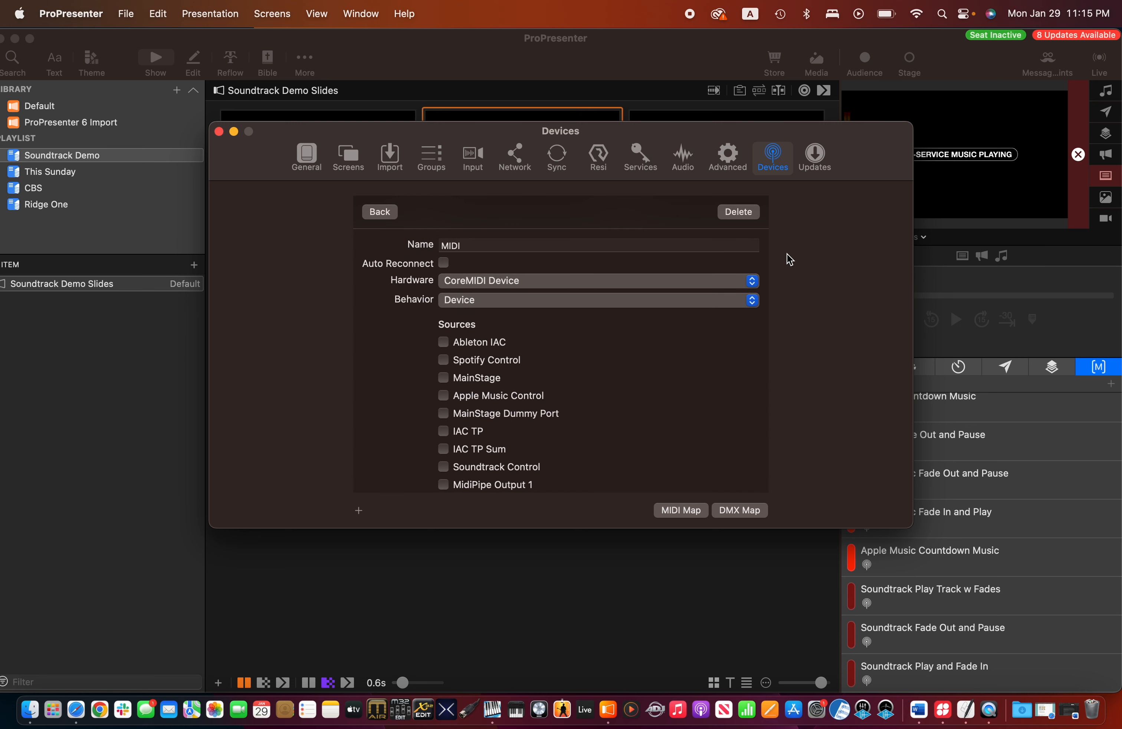
{"action": "left_click", "coordinate": [743, 212]}
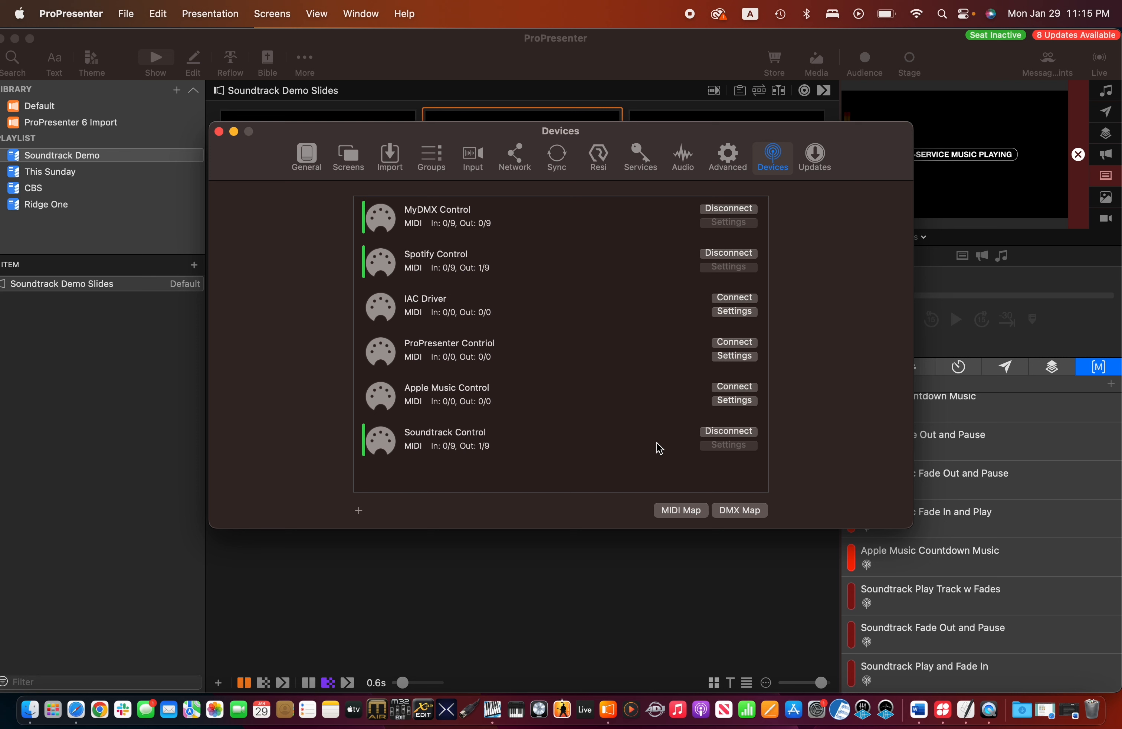
{"action": "left_click", "coordinate": [219, 131]}
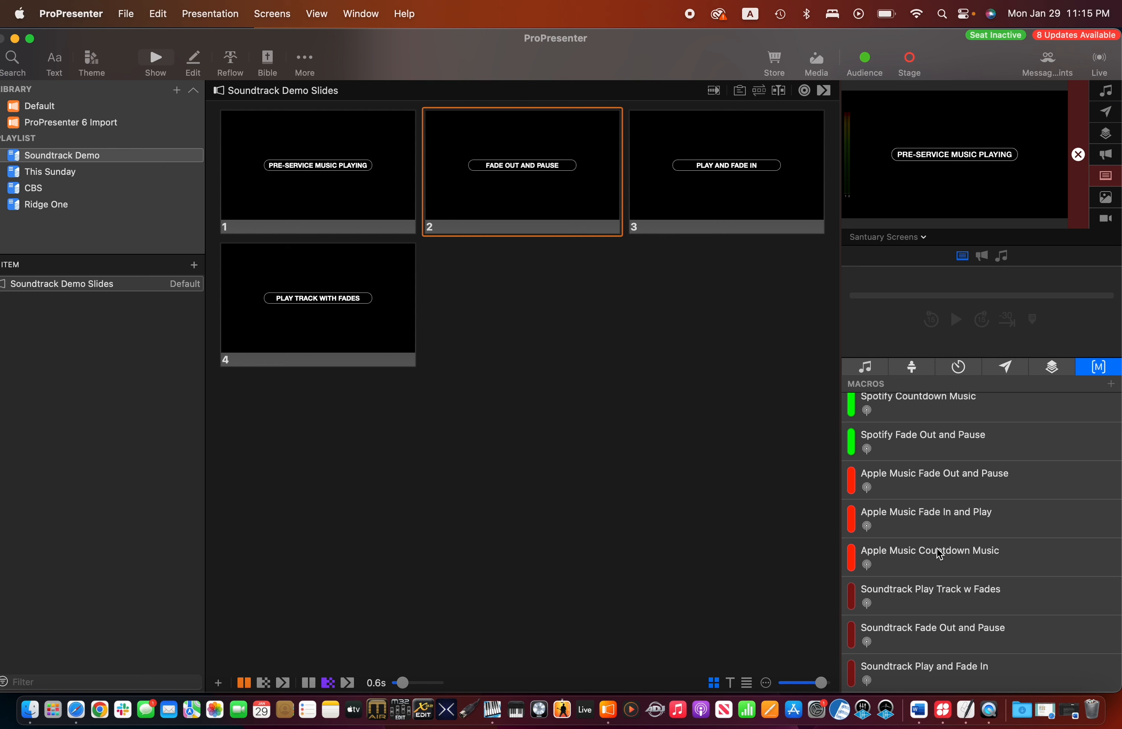
{"action": "scroll", "coordinate": [932, 653], "scroll_direction": "down", "scroll_amount": 2}
{"action": "left_click", "coordinate": [885, 368]}
{"action": "left_click", "coordinate": [912, 367]}
{"action": "left_click", "coordinate": [959, 366]}
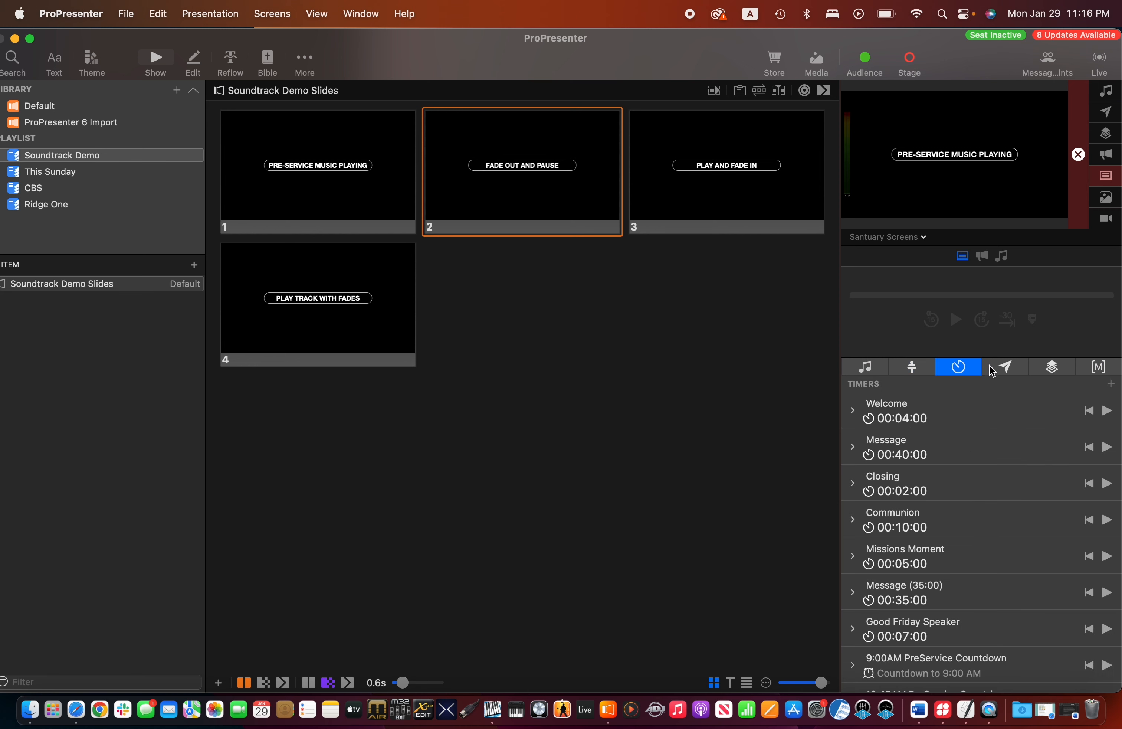
{"action": "left_click", "coordinate": [1005, 368]}
{"action": "left_click", "coordinate": [1053, 368]}
{"action": "left_click", "coordinate": [1098, 370]}
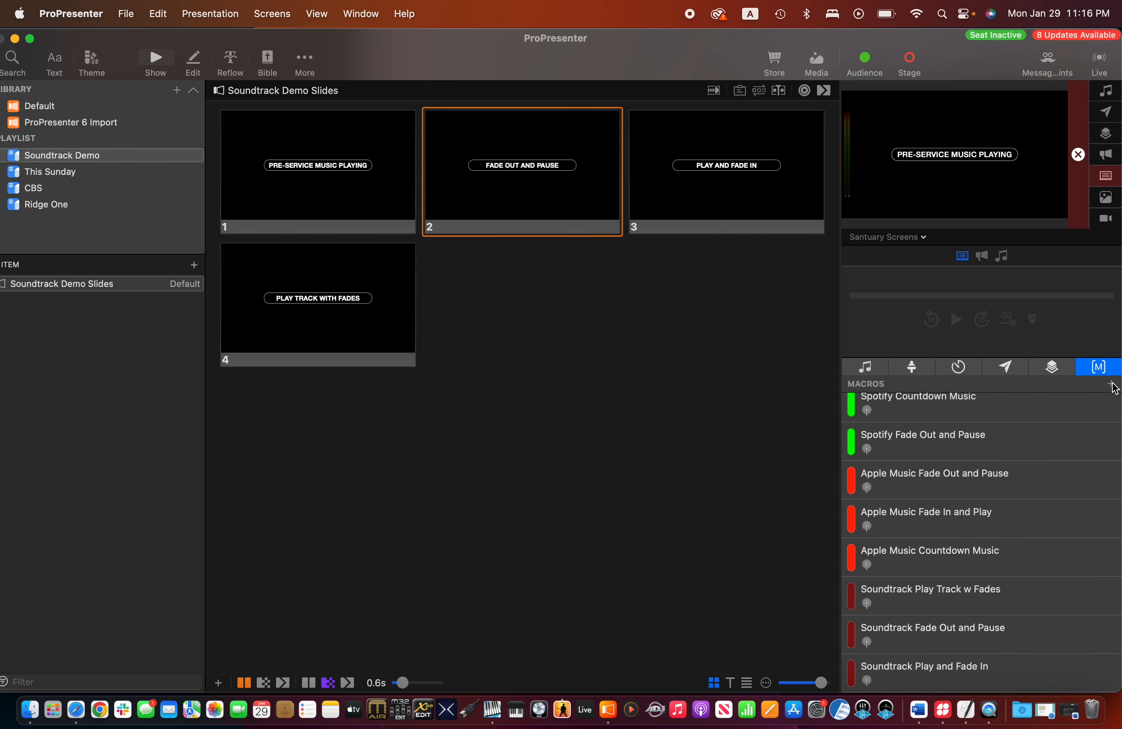
Step: Add a new macro with a Soundtrack Control MIDI Note On communication action and open the action's note choices
{"action": "left_click", "coordinate": [1111, 384]}
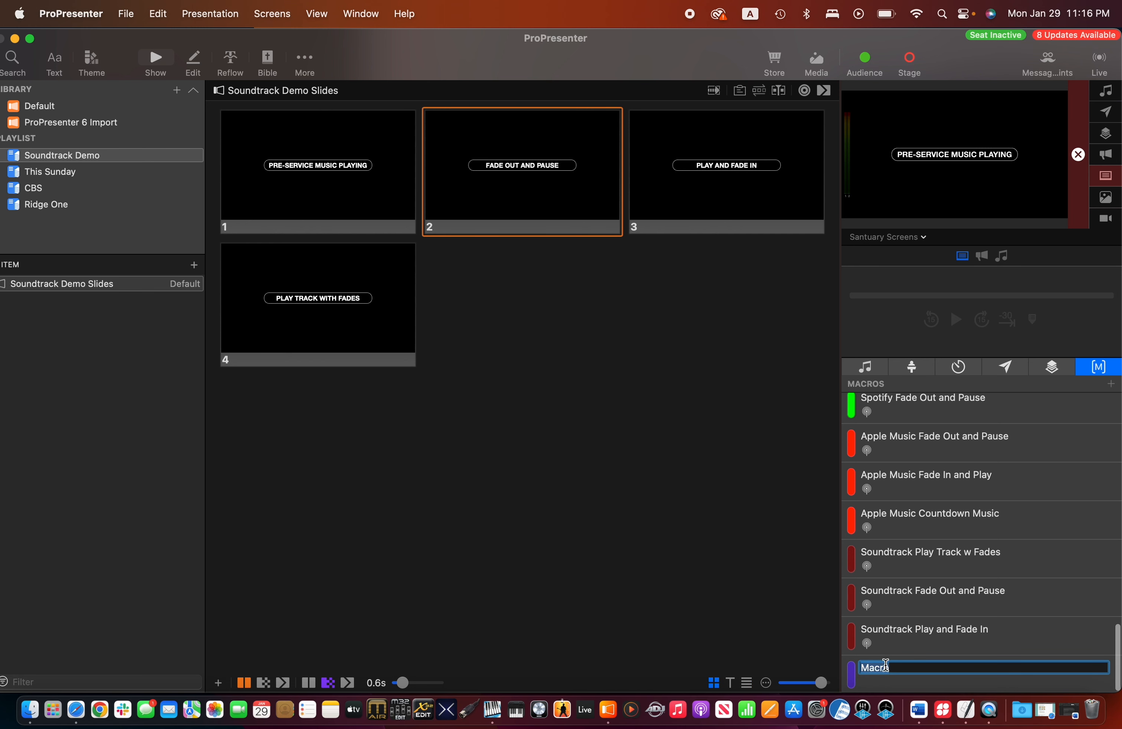
{"action": "left_click", "coordinate": [873, 678]}
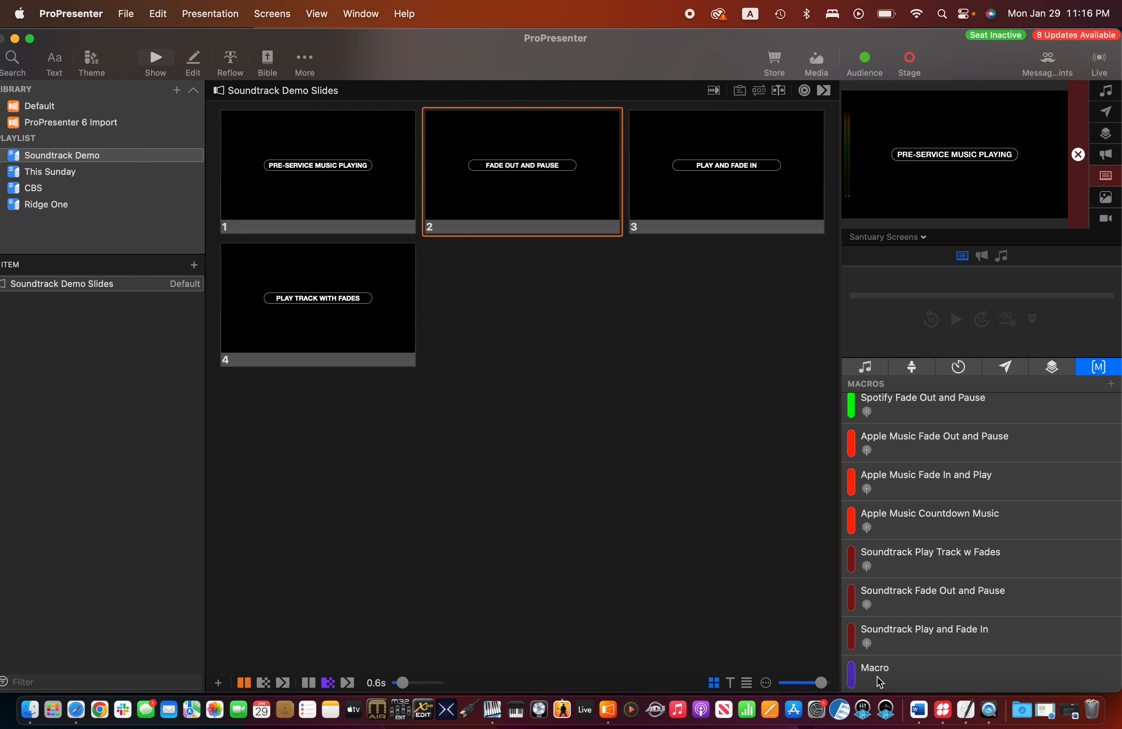
{"action": "right_click", "coordinate": [877, 676]}
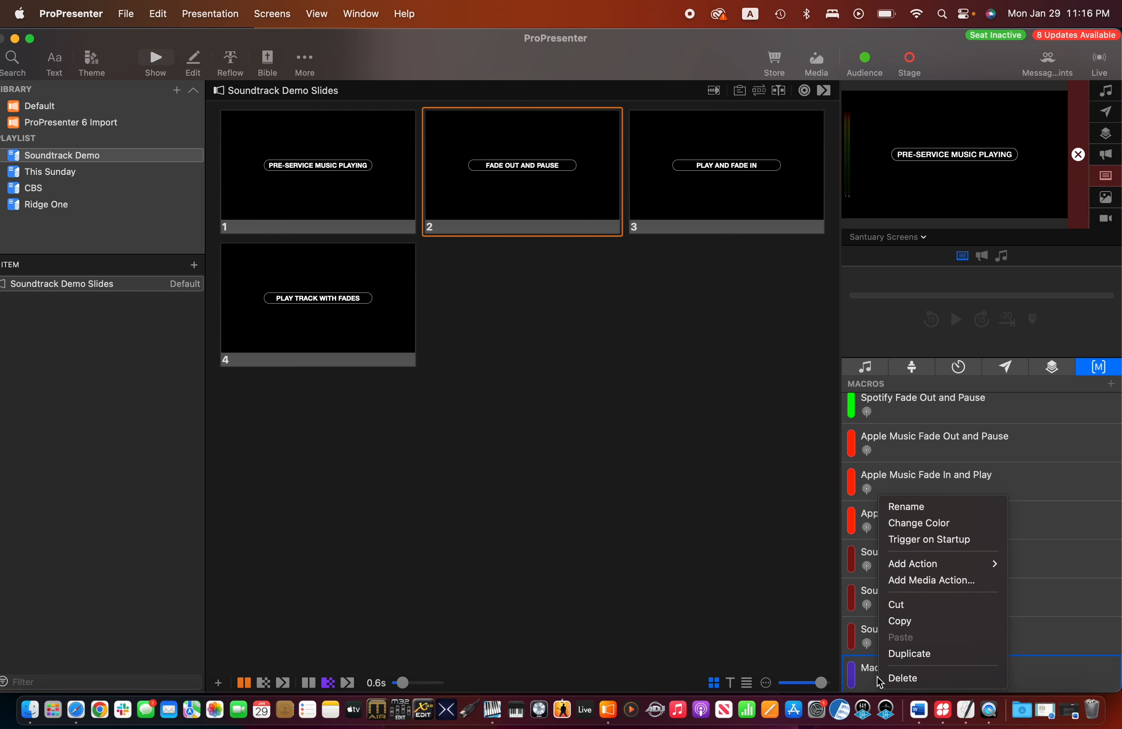
{"action": "mouse_move", "coordinate": [911, 565]}
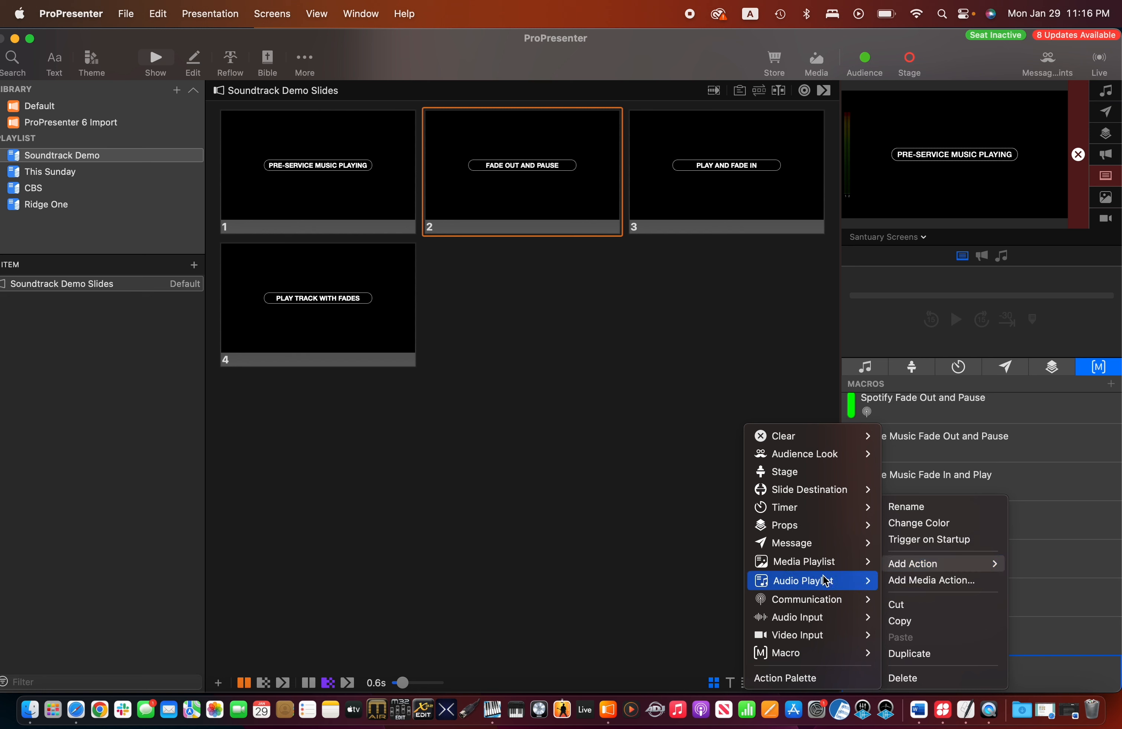
{"action": "mouse_move", "coordinate": [798, 600]}
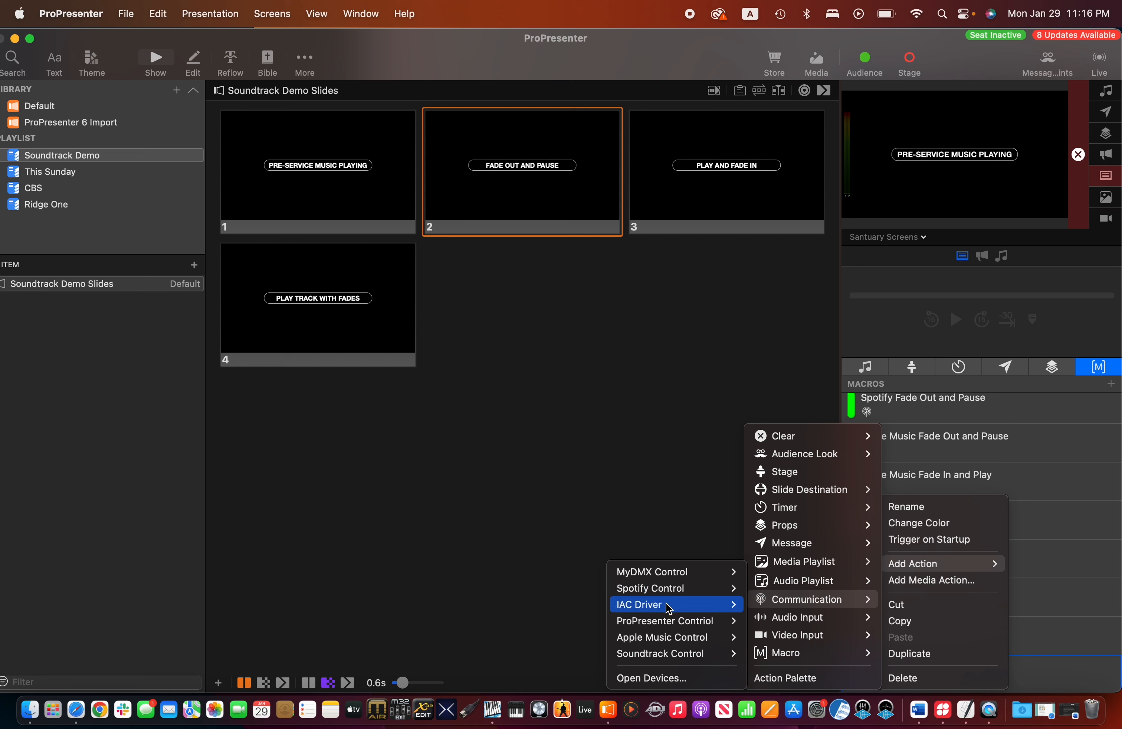
{"action": "mouse_move", "coordinate": [664, 629]}
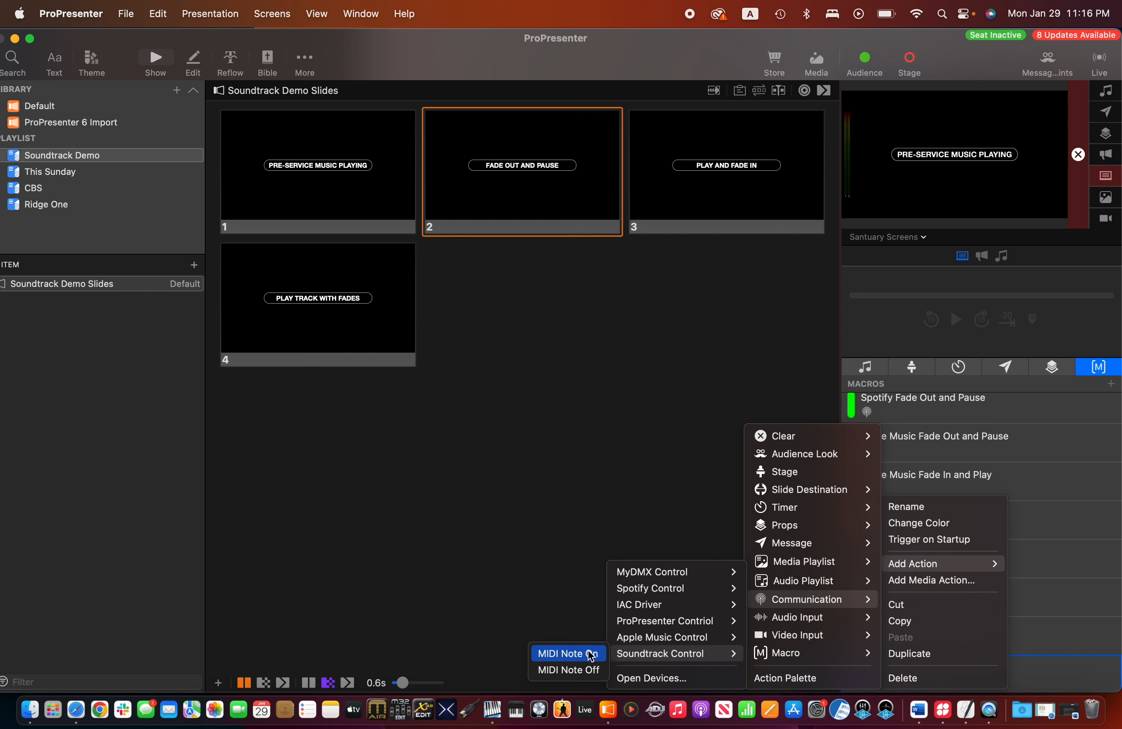
{"action": "left_click", "coordinate": [573, 652]}
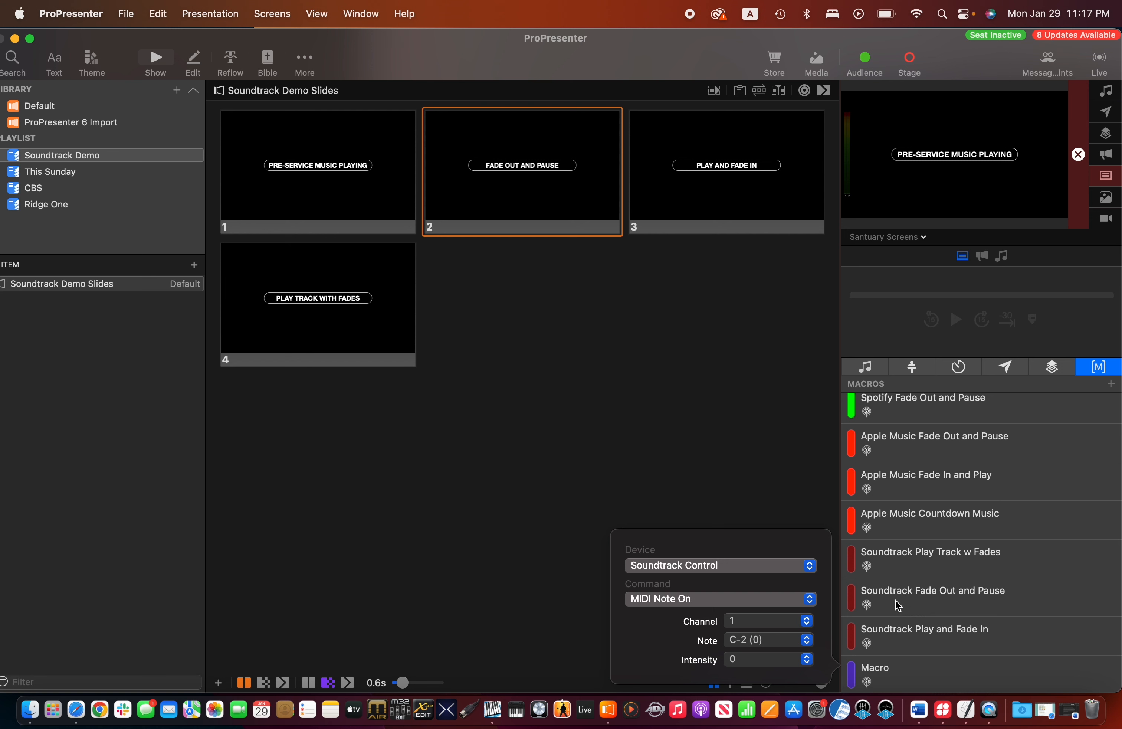
{"action": "left_click", "coordinate": [807, 641]}
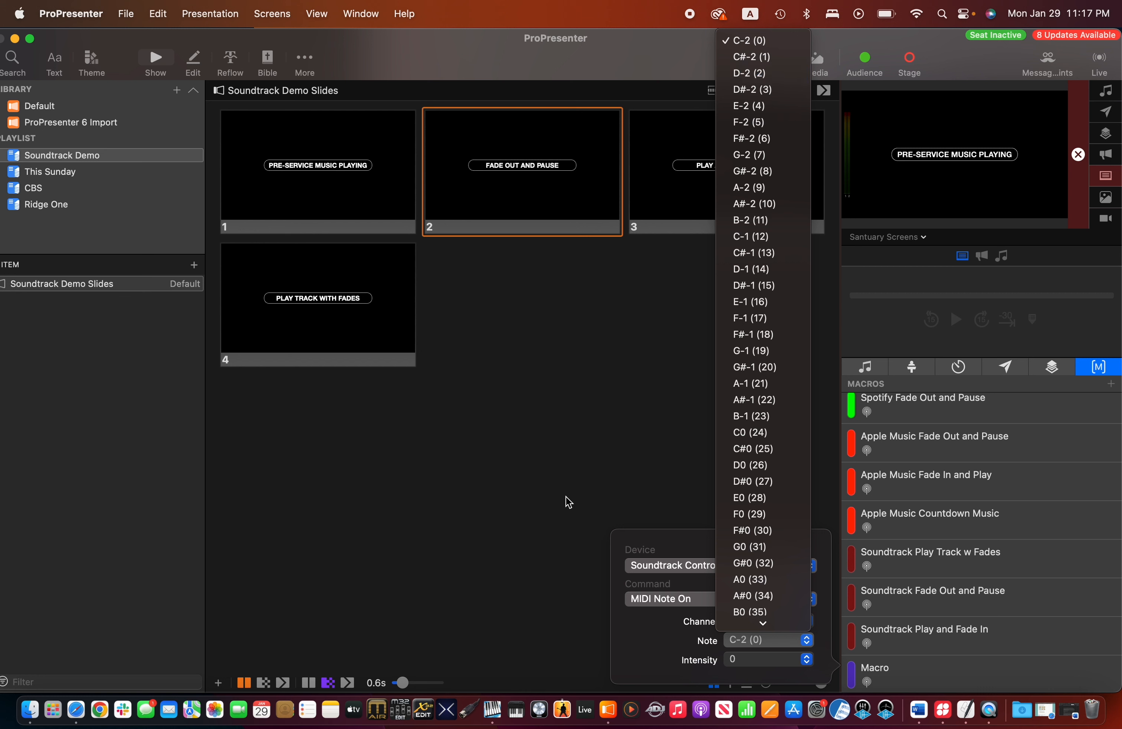
{"action": "left_click", "coordinate": [639, 645]}
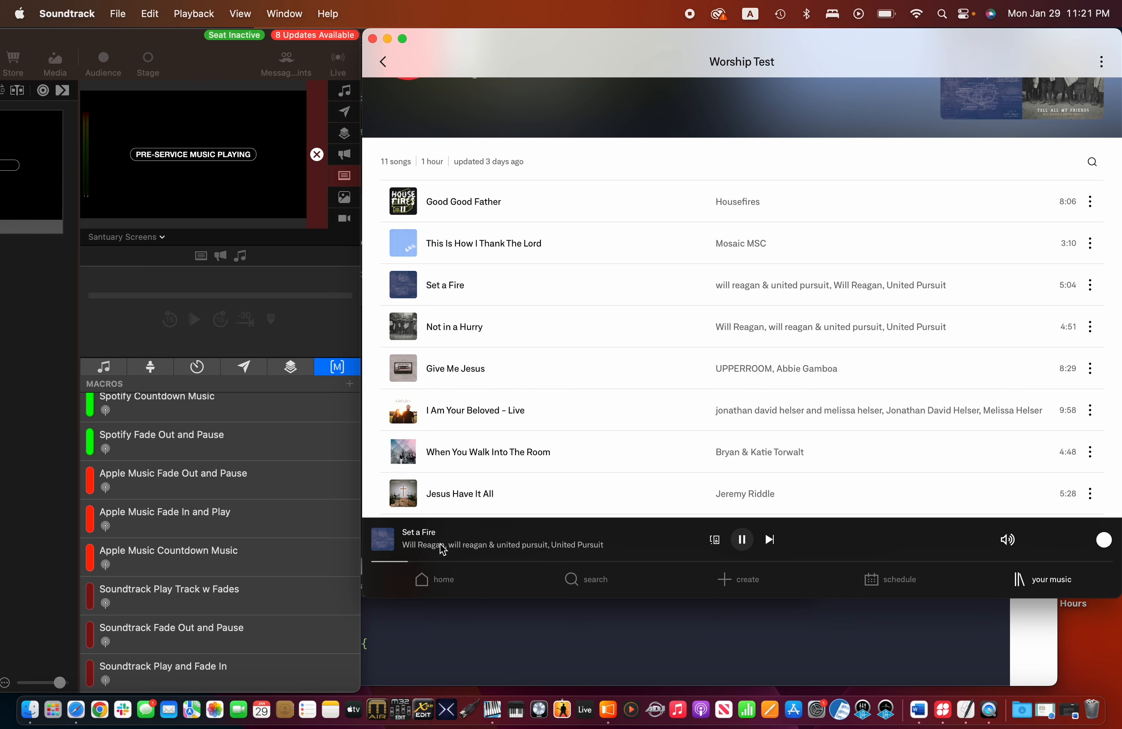
Step: Test the Soundtrack Play Track w Fades, Fade Out and Pause, and Play and Fade In macros, and pause the music
{"action": "scroll", "coordinate": [484, 483], "scroll_direction": "down", "scroll_amount": 5}
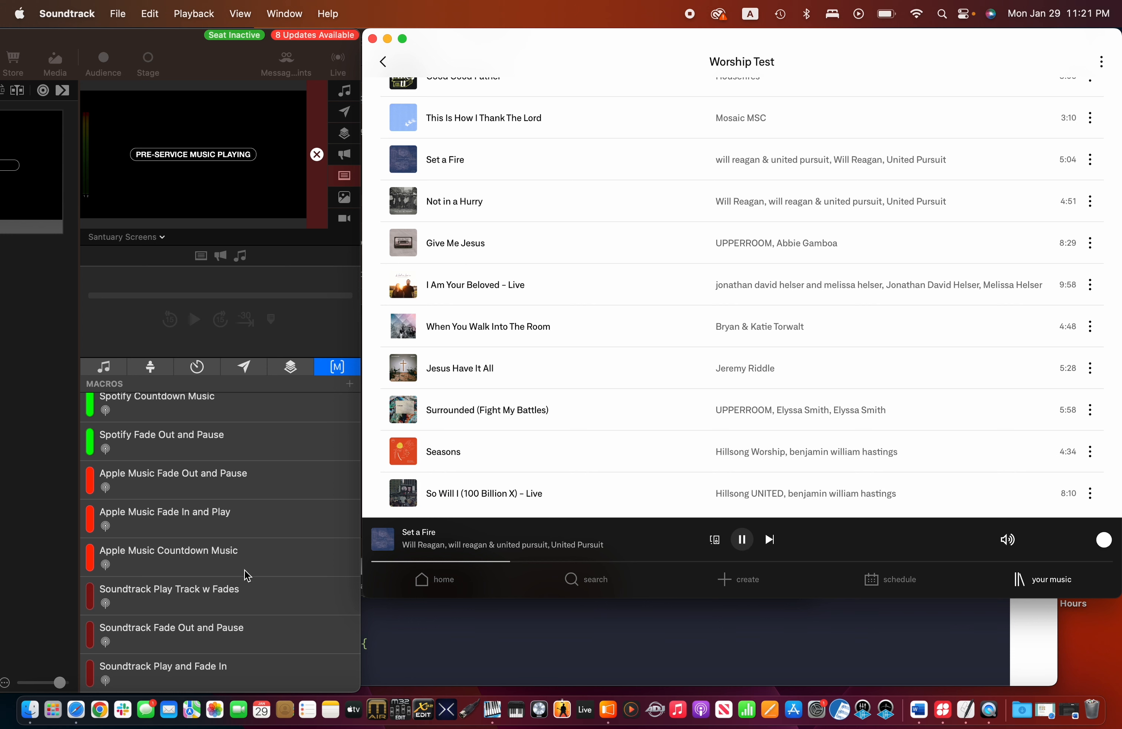
{"action": "left_click", "coordinate": [194, 596]}
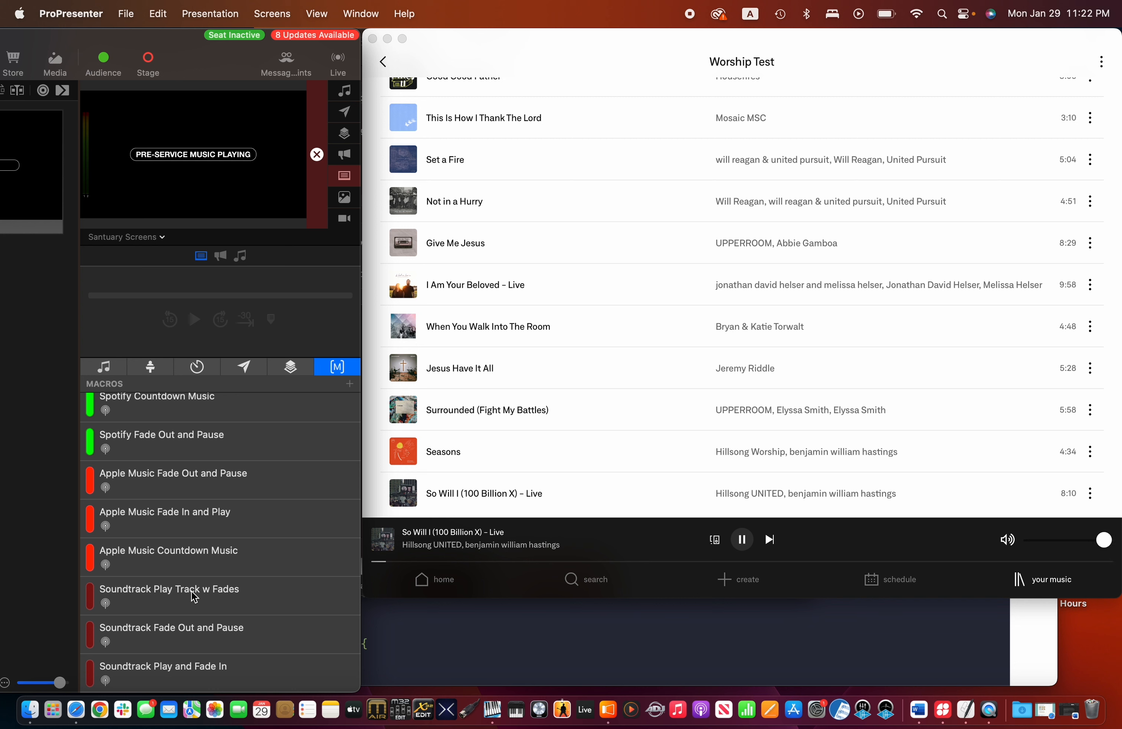
{"action": "left_click", "coordinate": [183, 635]}
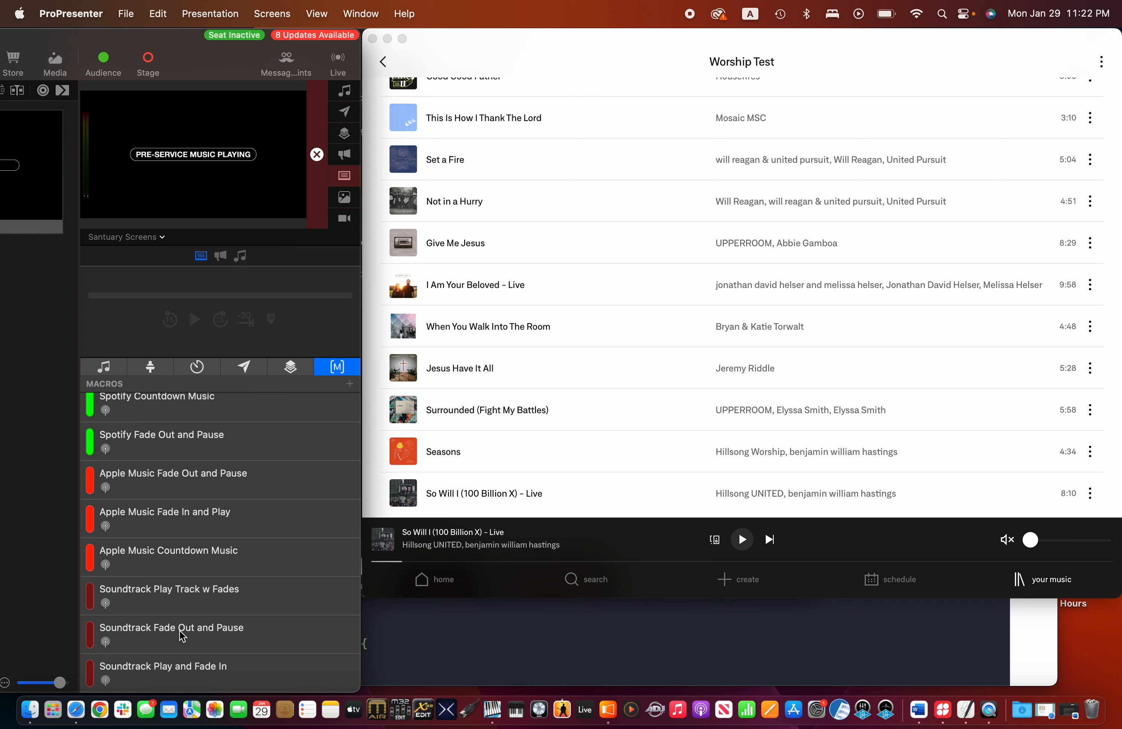
{"action": "left_click", "coordinate": [174, 673]}
{"action": "key", "text": "XF86AudioPlay"}
Step: Move the ProPresenter window back into full view and switch to the Soundtrack API documentation in Safari
{"action": "left_click_drag", "start_coordinate": [160, 42], "coordinate": [923, 5]}
{"action": "left_click_drag", "start_coordinate": [945, 2], "coordinate": [928, 1]}
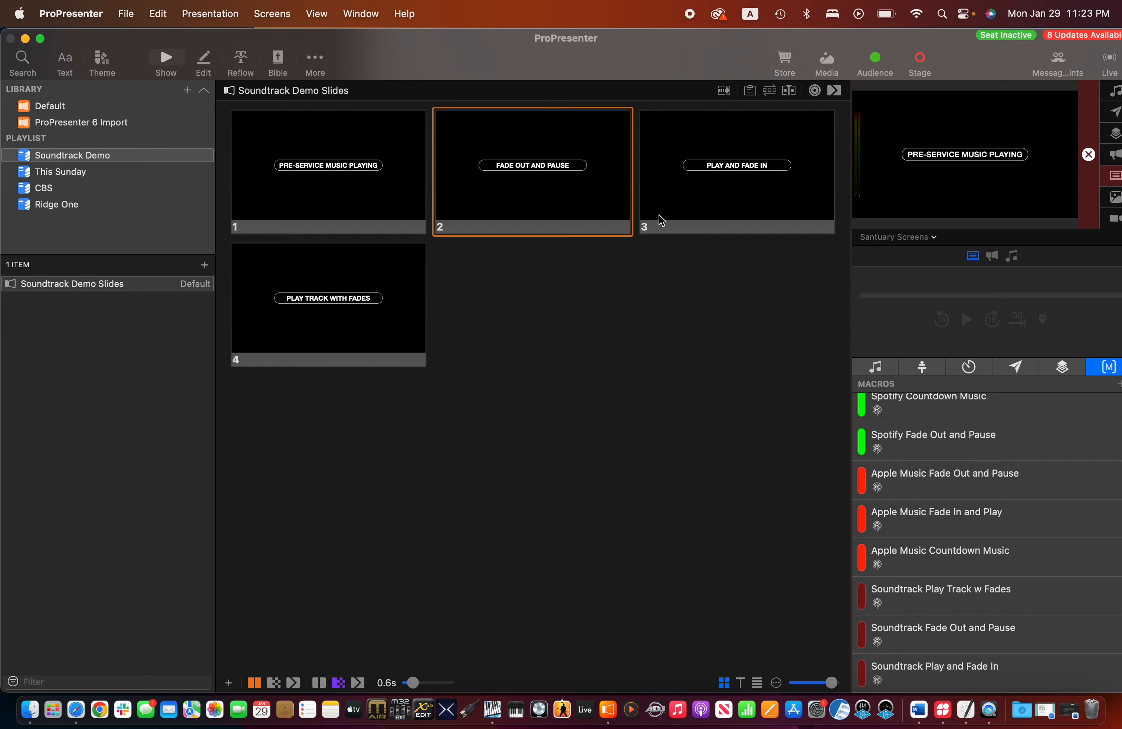
{"action": "key", "text": "ctrl+Up"}
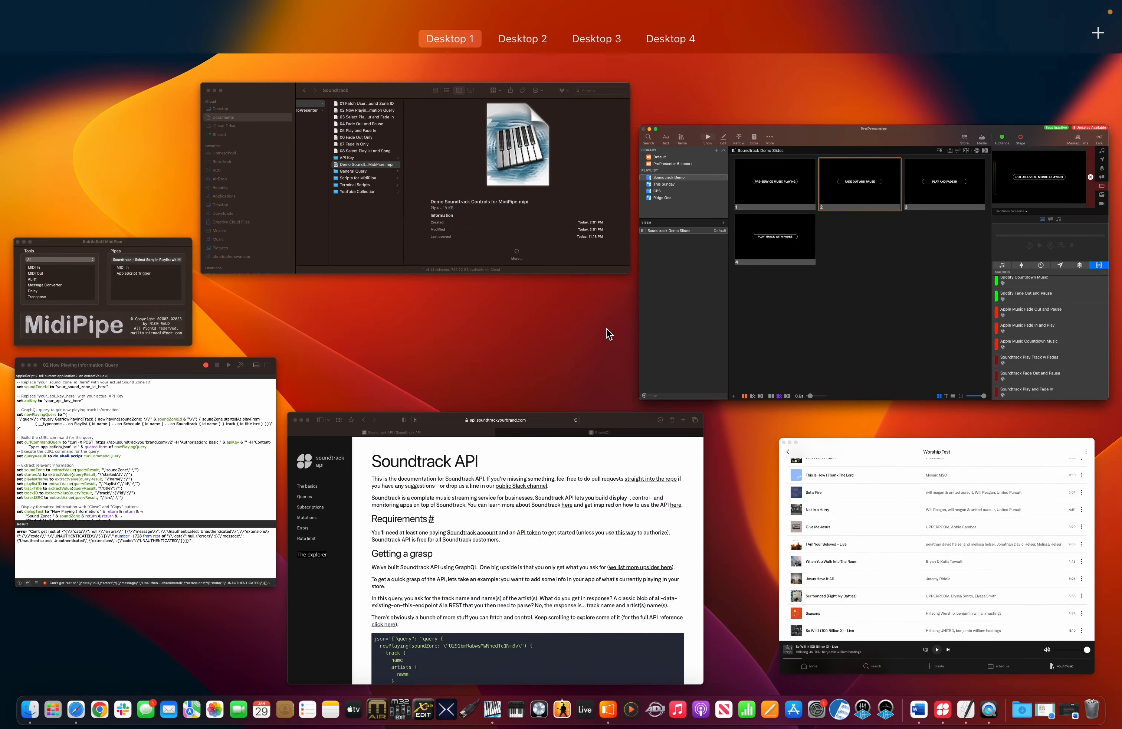
{"action": "left_click", "coordinate": [511, 517]}
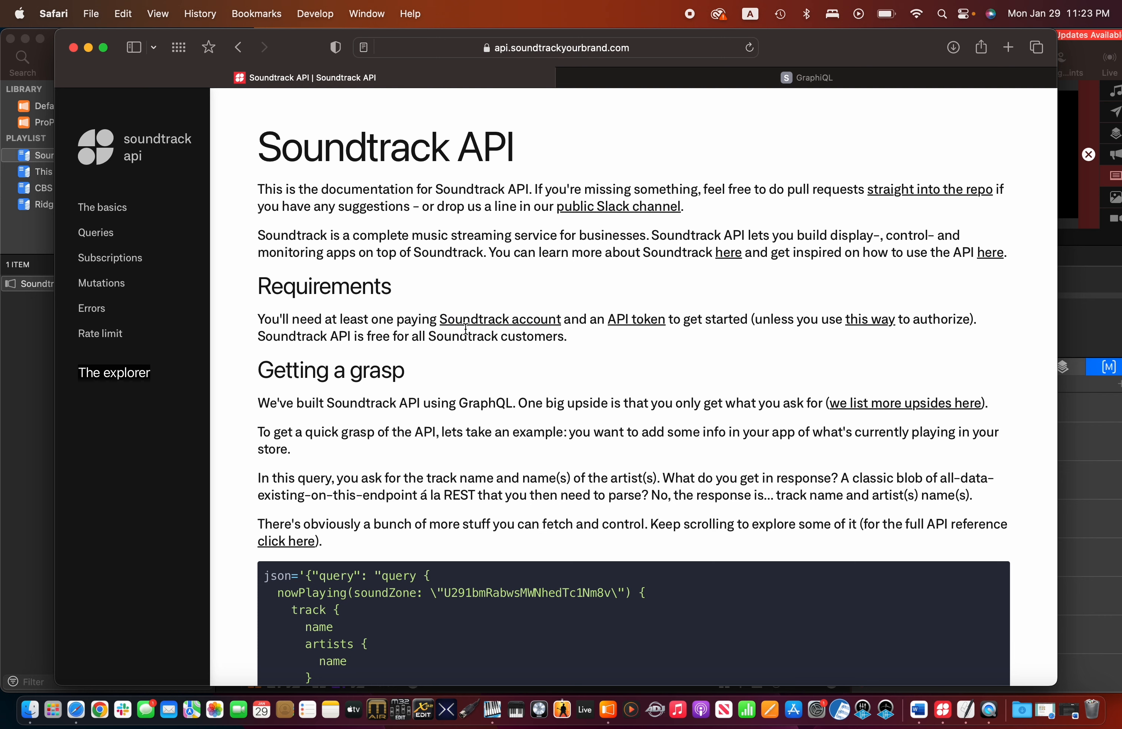
{"action": "scroll", "coordinate": [465, 328], "scroll_direction": "down", "scroll_amount": 1}
{"action": "scroll", "coordinate": [465, 329], "scroll_direction": "up", "scroll_amount": 1}
Step: Look over the schema docs in the GraphiQL explorer and switch to the Worship Test playlist in Soundtrack
{"action": "left_click", "coordinate": [671, 80]}
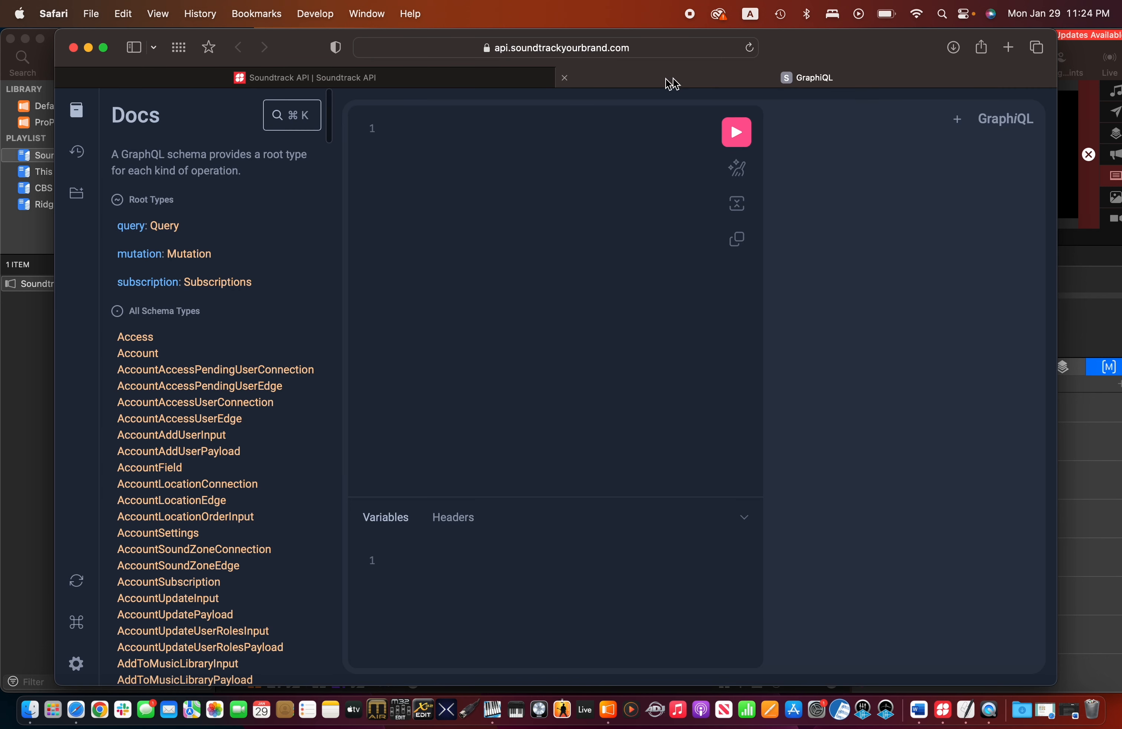
{"action": "left_click", "coordinate": [75, 114]}
{"action": "left_click", "coordinate": [74, 113]}
{"action": "key", "text": "ctrl+Up"}
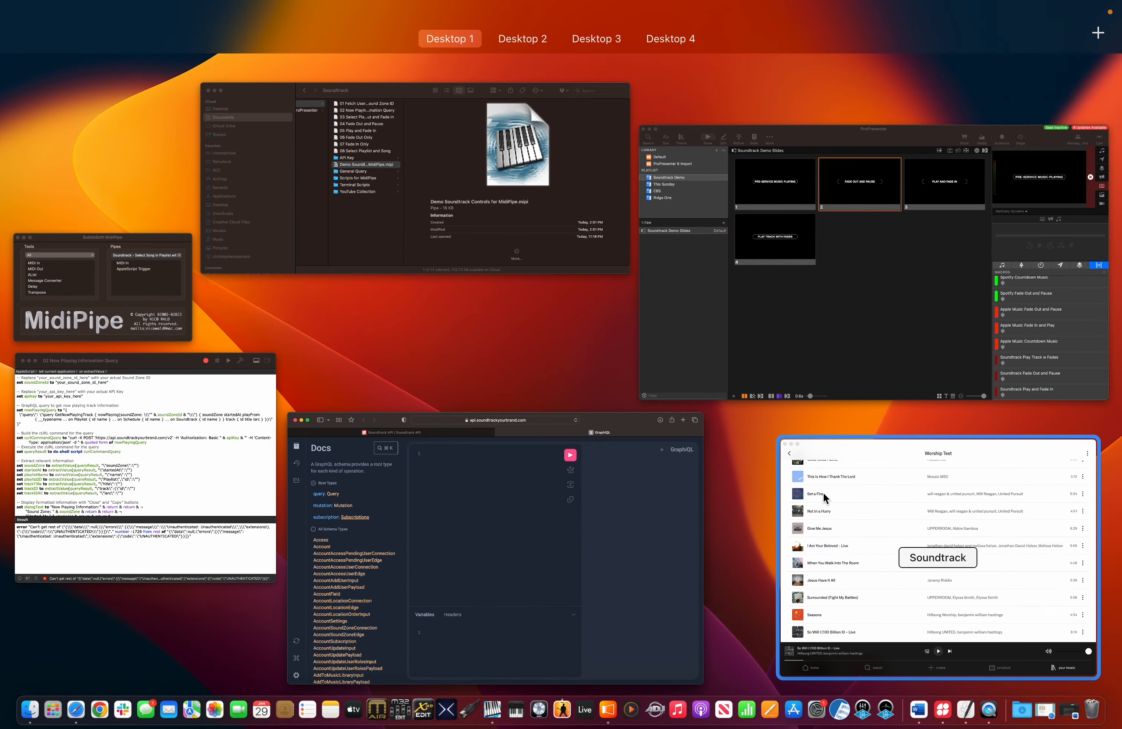
{"action": "left_click", "coordinate": [824, 492]}
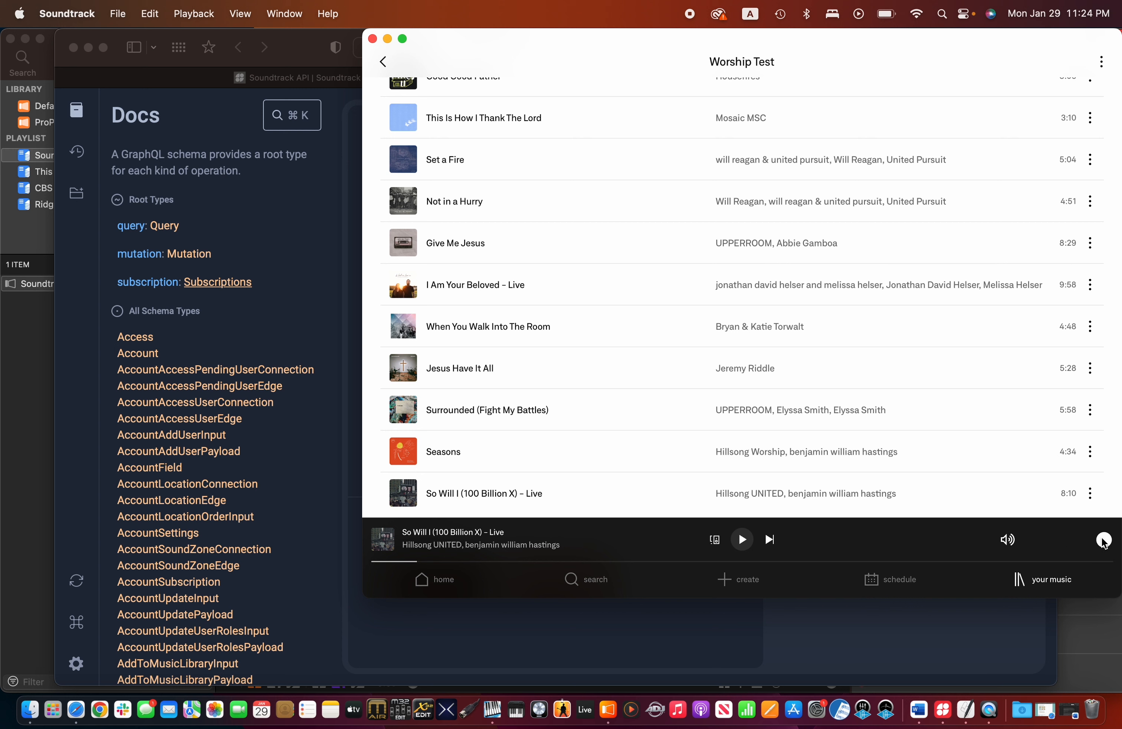